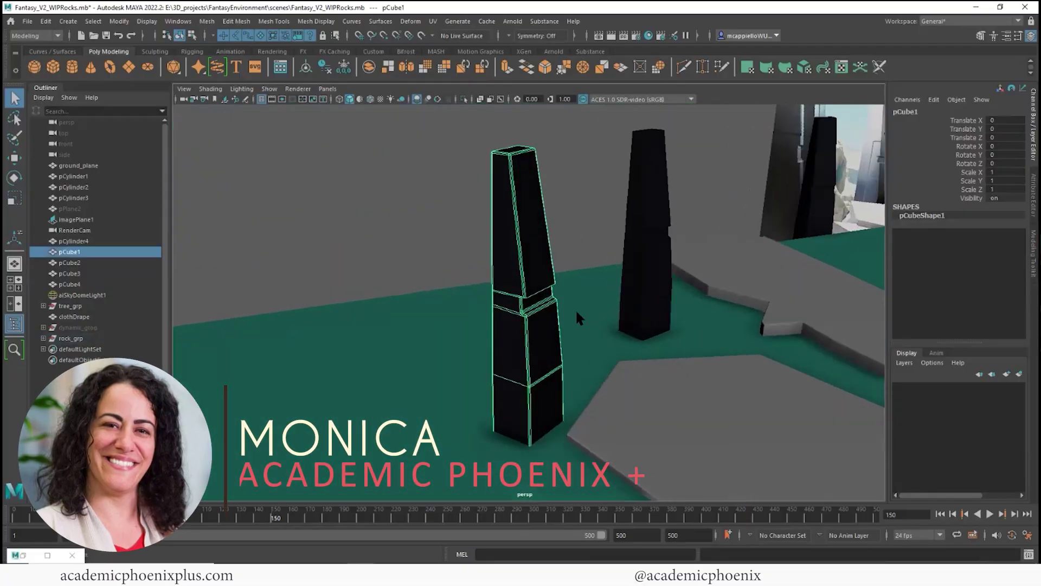
# Switch to the UV Editing workspace and apply an Automatic UV projection to the selected pillar.
pyautogui.click(968, 21)
pyautogui.click(935, 88)
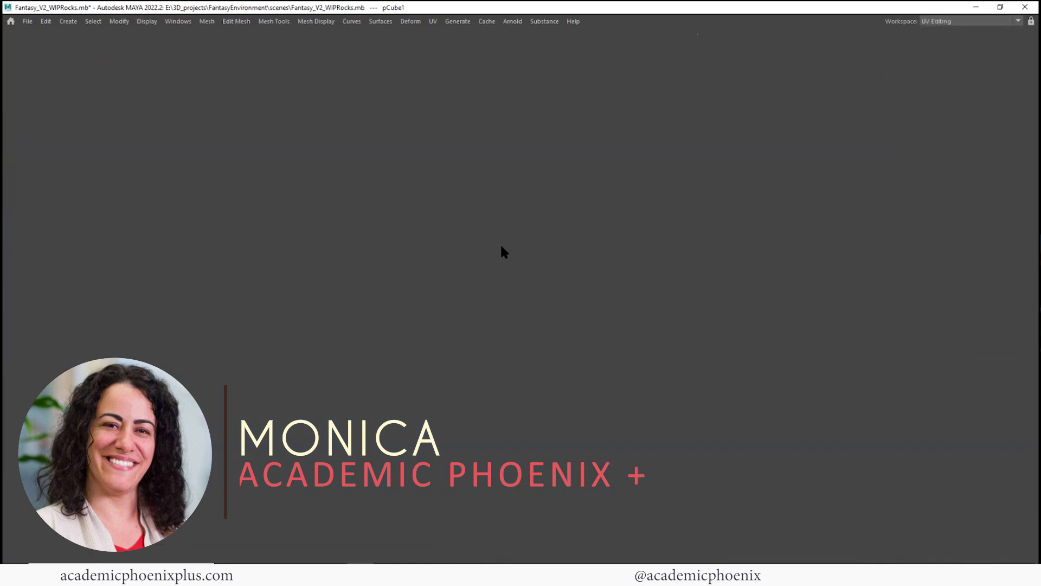
pyautogui.click(434, 21)
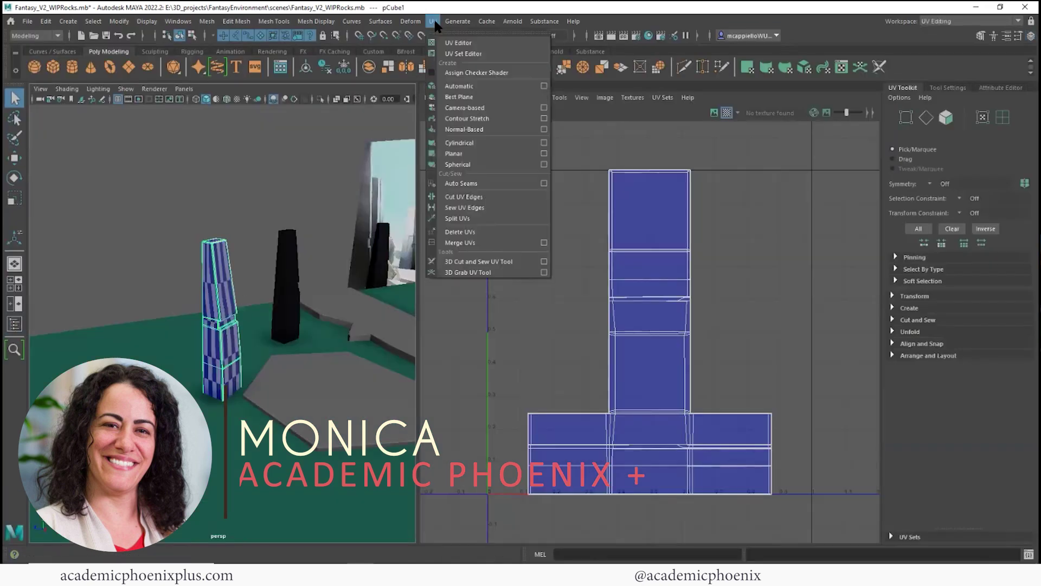
pyautogui.click(459, 85)
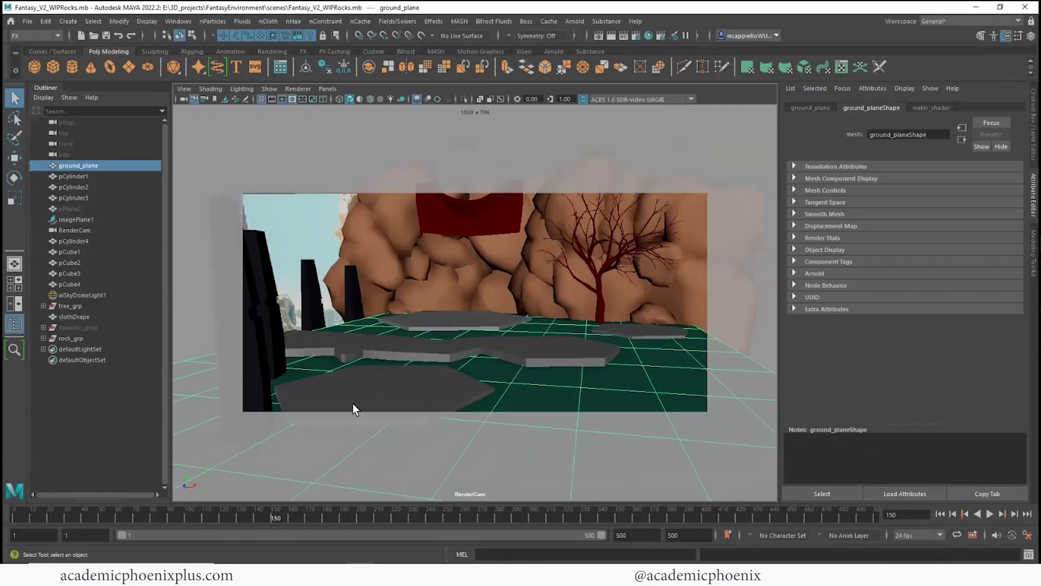
# Examine the ground slabs one by one, checking each slab's mesh and assigned shader.
pyautogui.click(388, 412)
pyautogui.click(643, 362)
pyautogui.click(639, 334)
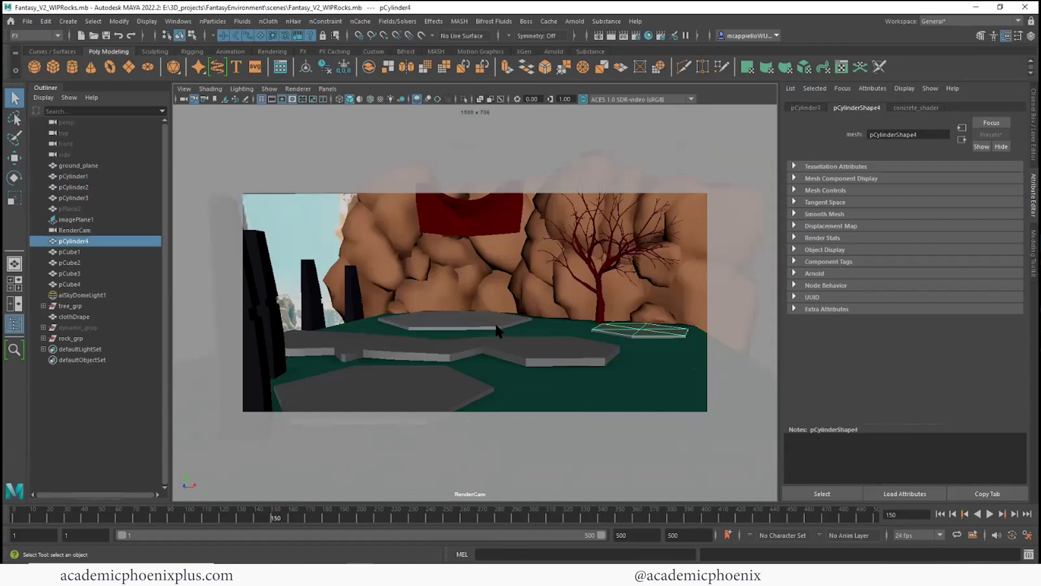
pyautogui.click(495, 325)
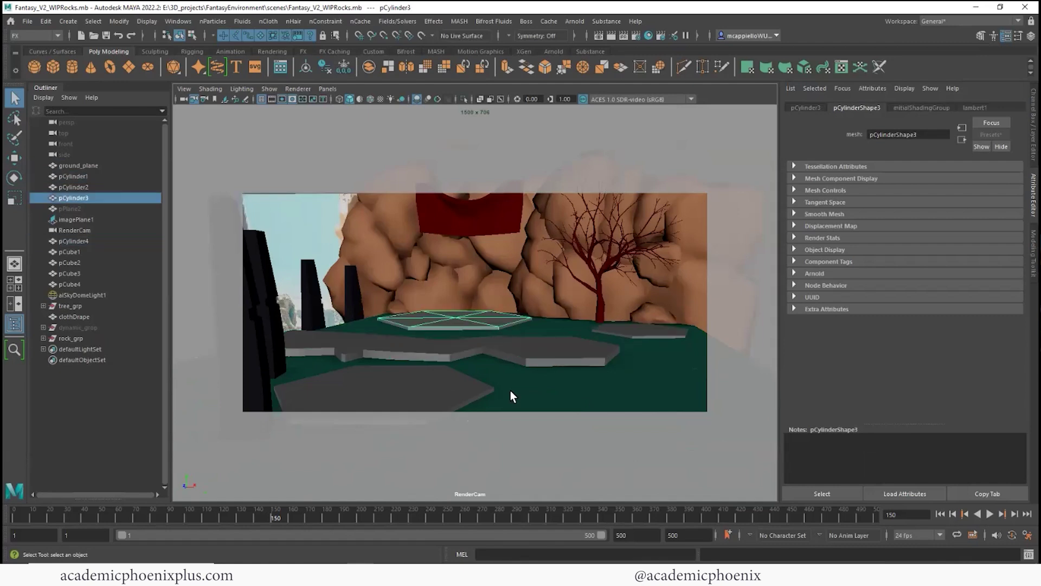
pyautogui.click(539, 297)
pyautogui.click(626, 325)
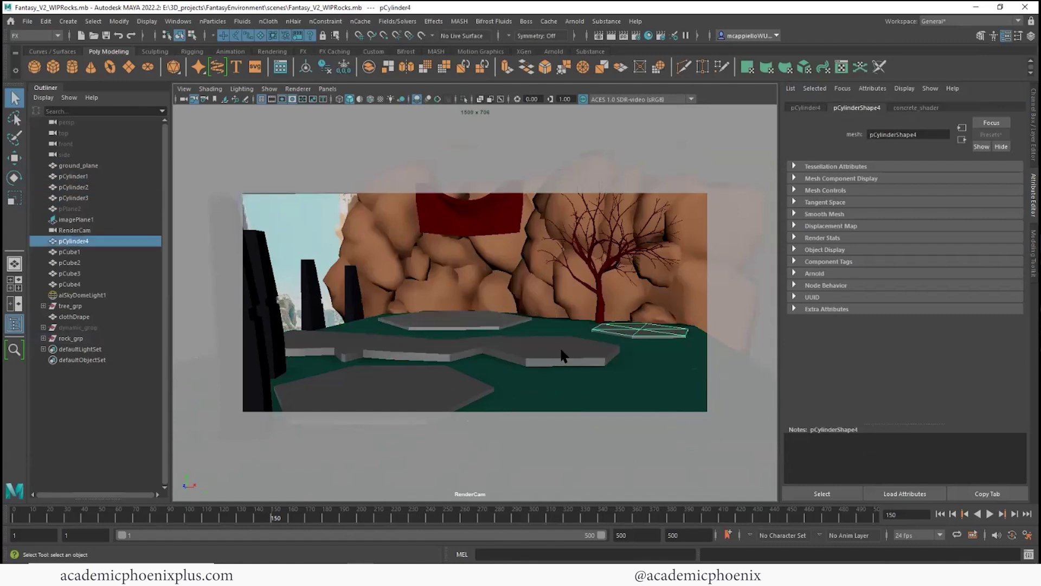
pyautogui.click(564, 356)
pyautogui.click(455, 320)
pyautogui.click(404, 395)
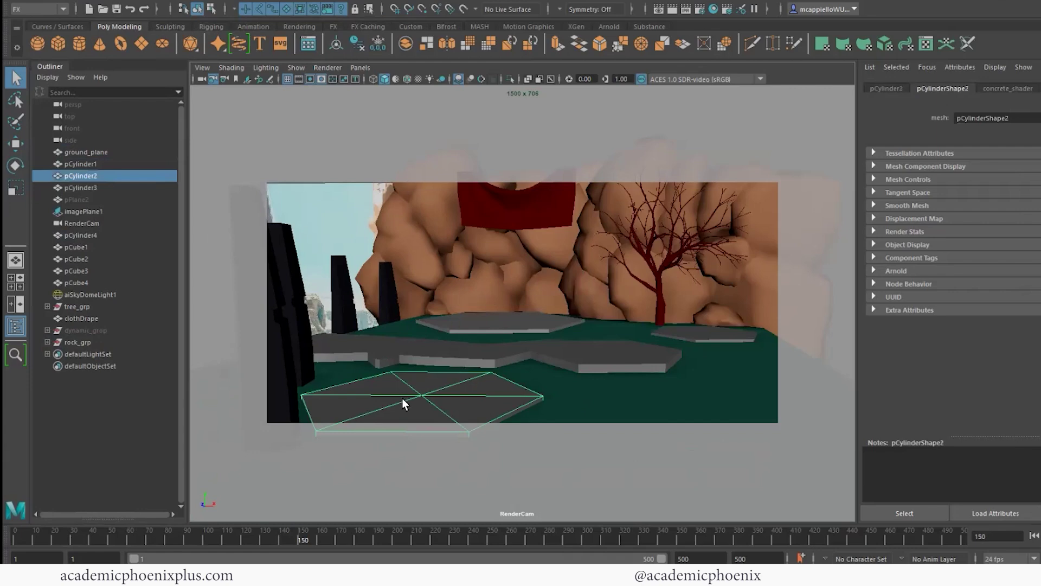
# Examine the dark pillars, the hanging cloth and the rock behind the tree, and compare them with the slabs.
pyautogui.click(297, 351)
pyautogui.click(310, 340)
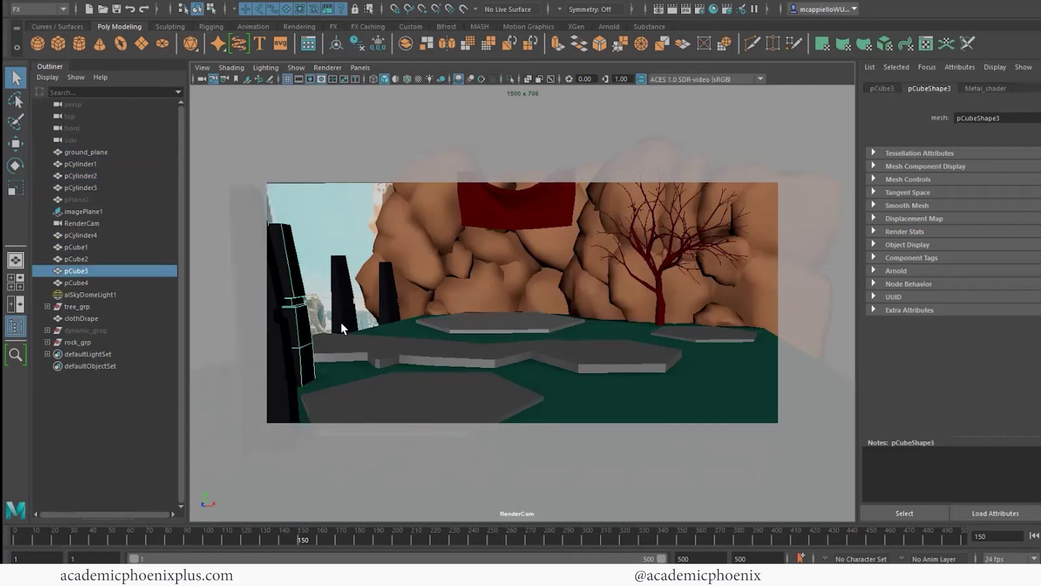
pyautogui.click(346, 319)
pyautogui.click(564, 227)
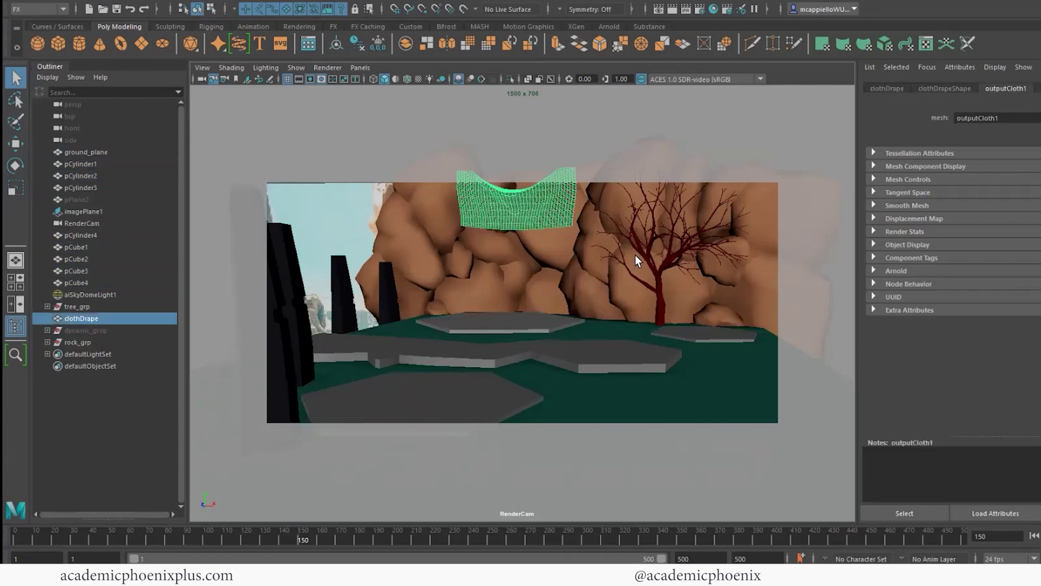
pyautogui.click(664, 286)
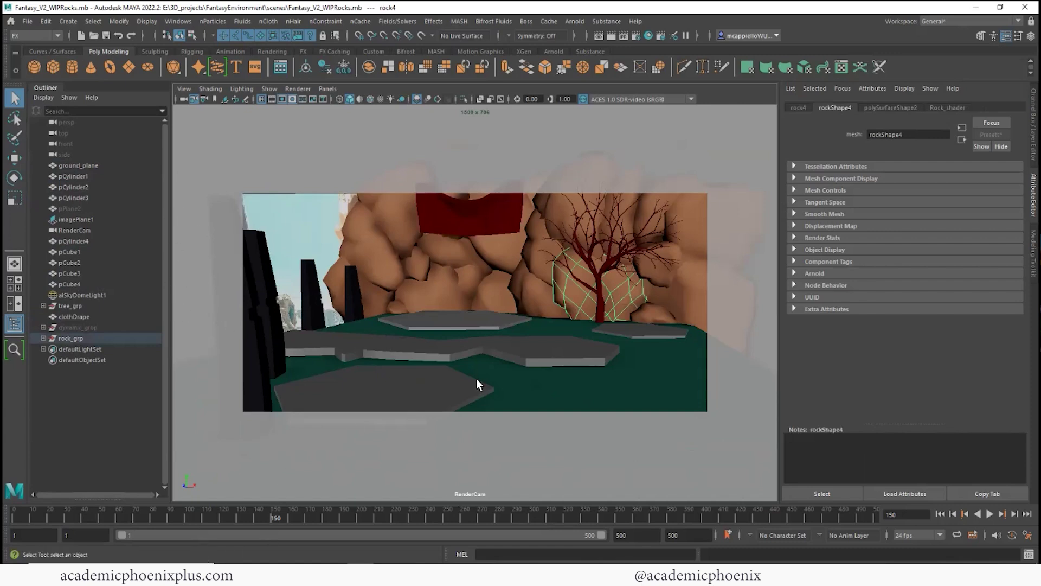
pyautogui.click(580, 353)
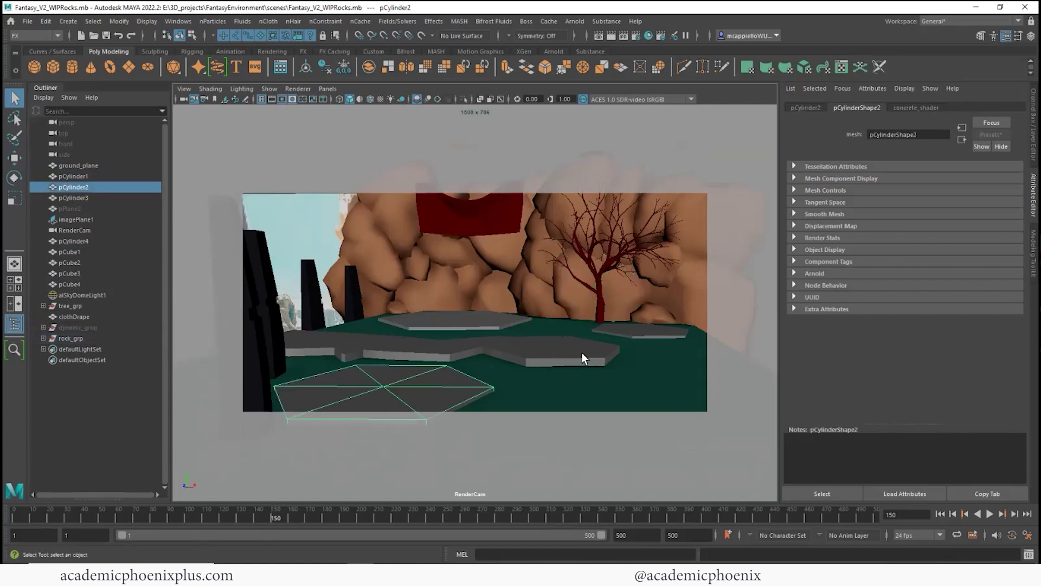
pyautogui.click(573, 350)
pyautogui.click(642, 330)
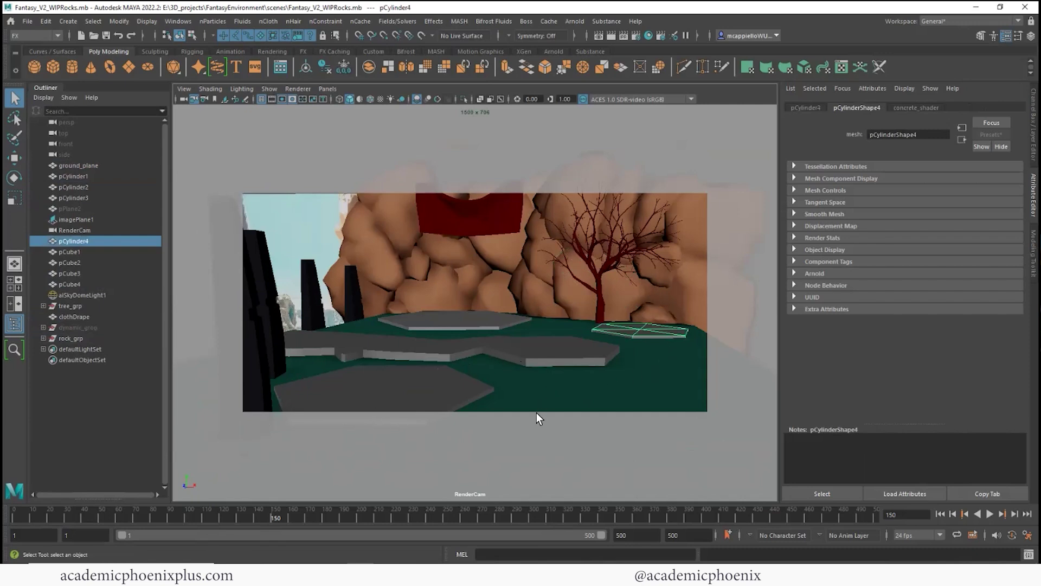
# Open the Arnold RenderView.
pyautogui.click(255, 574)
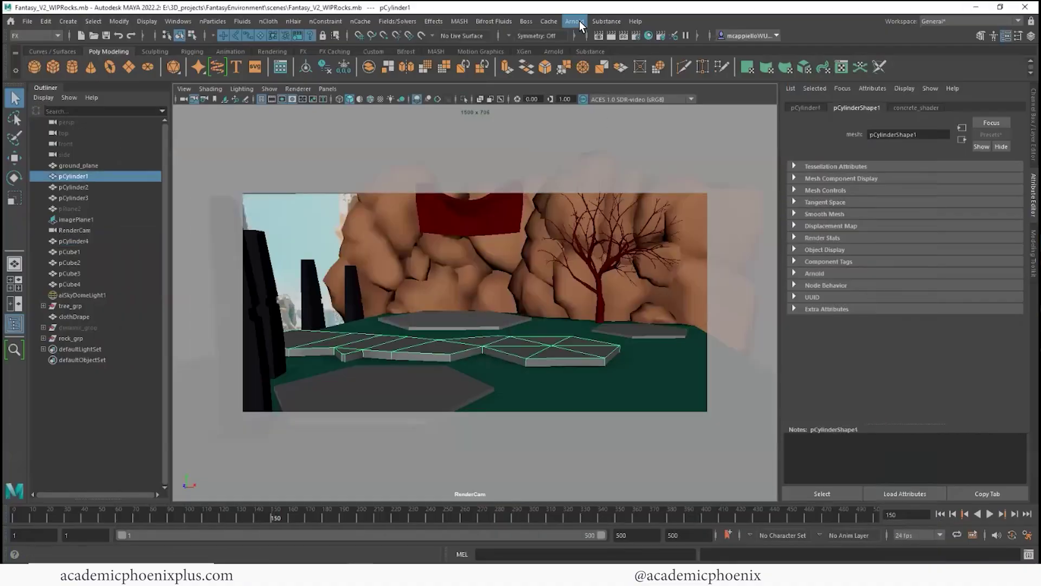
pyautogui.click(579, 21)
pyautogui.click(590, 47)
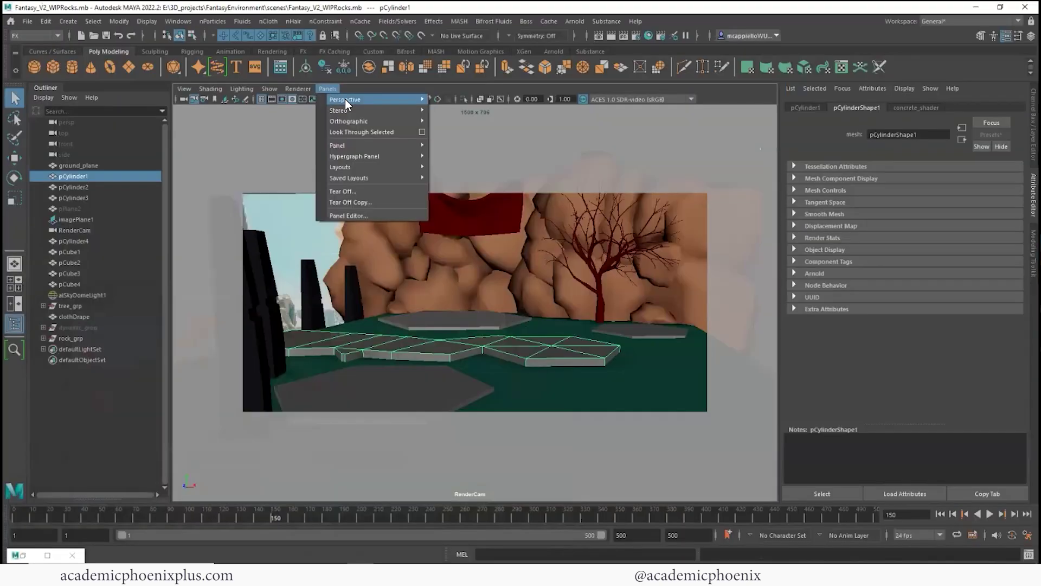
# Show the scene through the persp camera and select the top perimeter edges of the long middle slab.
pyautogui.moveTo(345, 99)
pyautogui.click(479, 106)
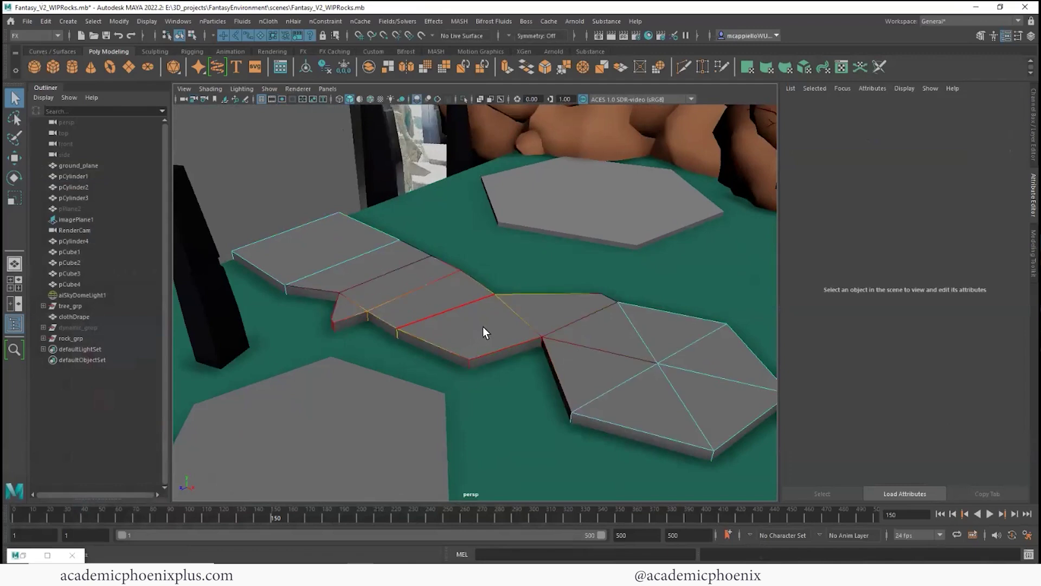
pyautogui.click(621, 427)
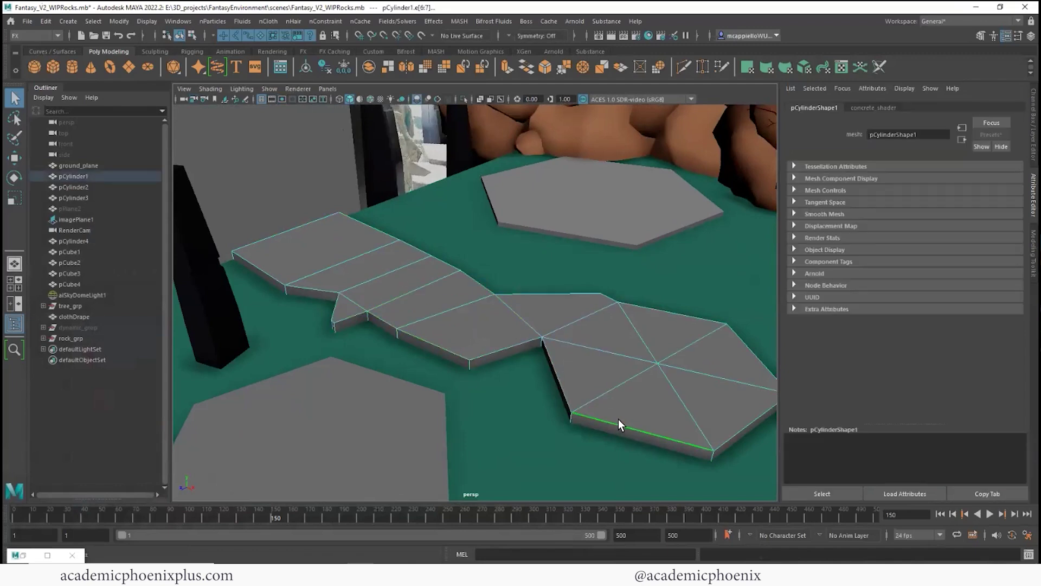
pyautogui.keyDown('shift'); pyautogui.click(509, 349); pyautogui.keyUp('shift')
pyautogui.keyDown('shift'); pyautogui.click(454, 351); pyautogui.keyUp('shift')
pyautogui.keyDown('shift'); pyautogui.click(321, 286); pyautogui.keyUp('shift')
pyautogui.keyDown('shift'); pyautogui.click(328, 221); pyautogui.keyUp('shift')
pyautogui.keyDown('shift'); pyautogui.click(416, 244); pyautogui.keyUp('shift')
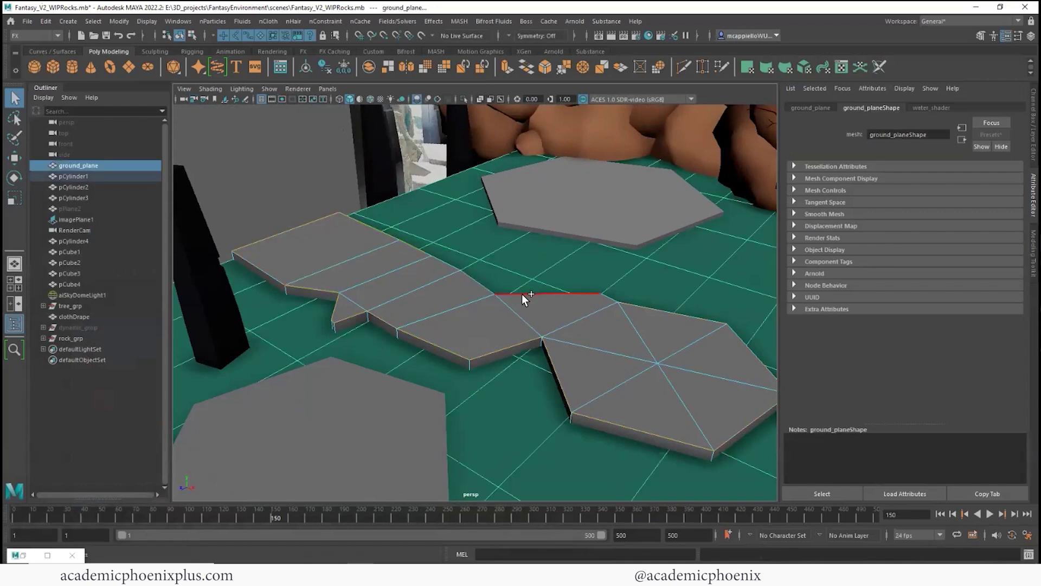
pyautogui.hotkey('ctrl', 'z')
pyautogui.keyDown('shift'); pyautogui.click(443, 258); pyautogui.keyUp('shift')
pyautogui.keyDown('shift'); pyautogui.click(478, 279); pyautogui.keyUp('shift')
pyautogui.keyDown('shift'); pyautogui.click(537, 291); pyautogui.keyUp('shift')
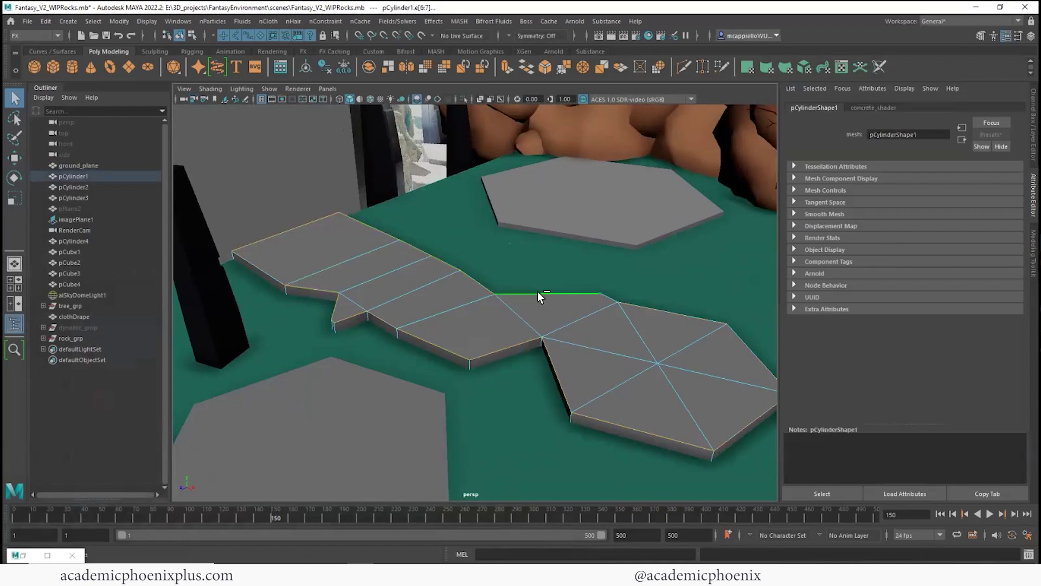
# Add the slab's lower edges to the selection in the side view.
pyautogui.keyDown('alt'); pyautogui.moveTo(663, 373); pyautogui.dragTo(592, 324); pyautogui.keyUp('alt')
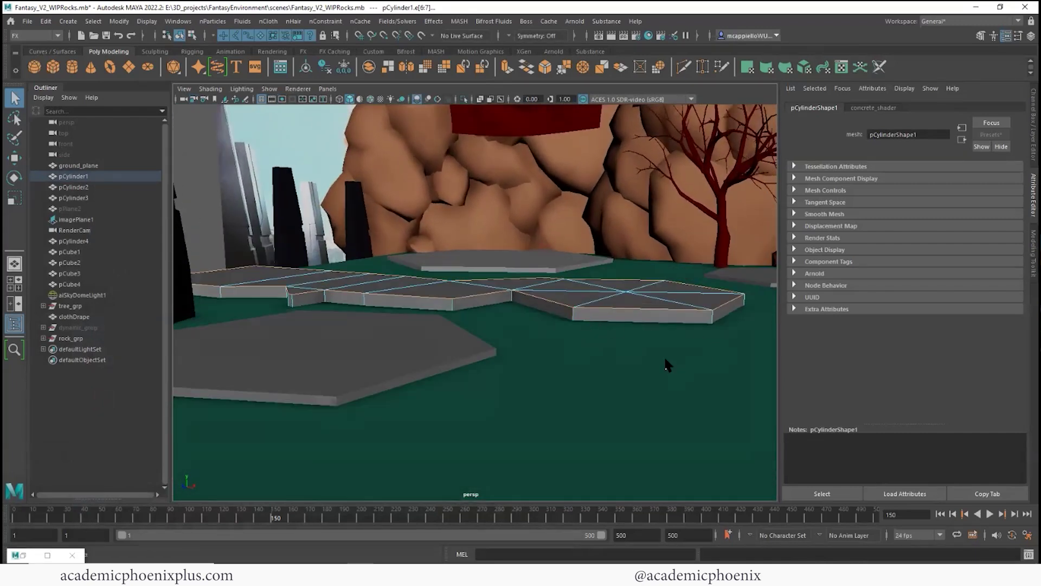
pyautogui.press('space')
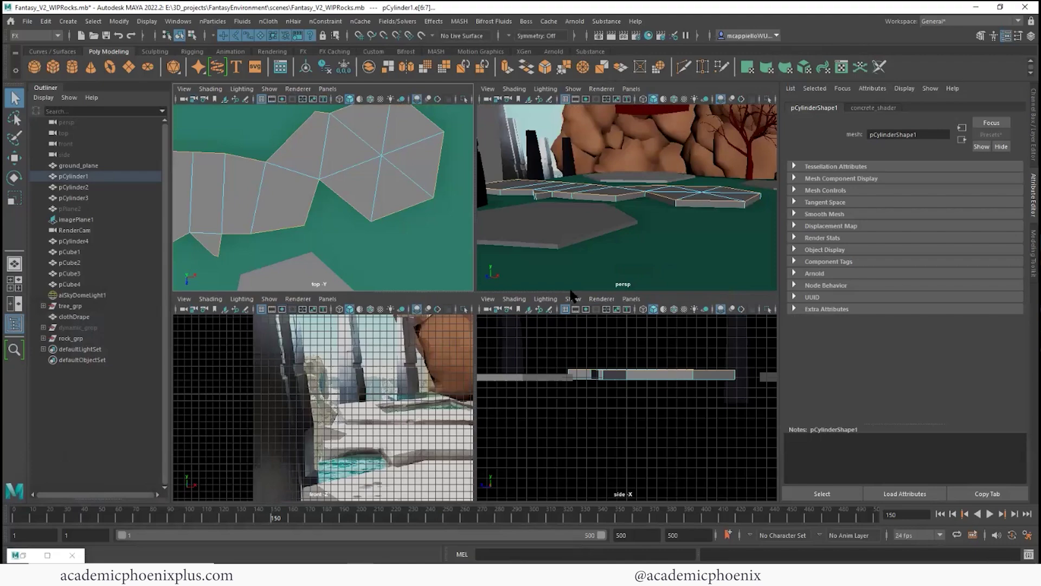
pyautogui.press('space')
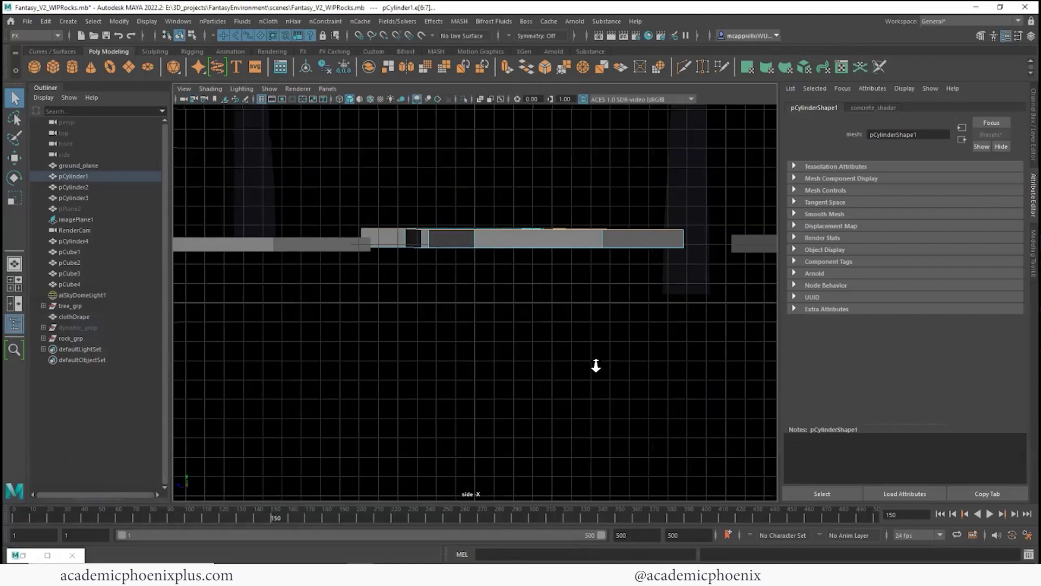
pyautogui.moveTo(679, 318); pyautogui.dragTo(372, 249)
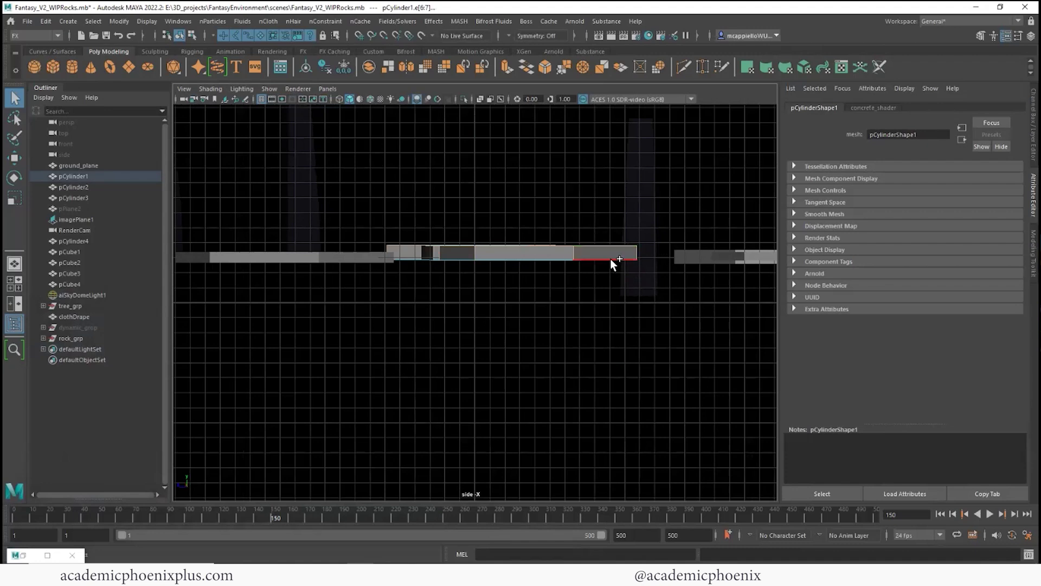
pyautogui.press('space')
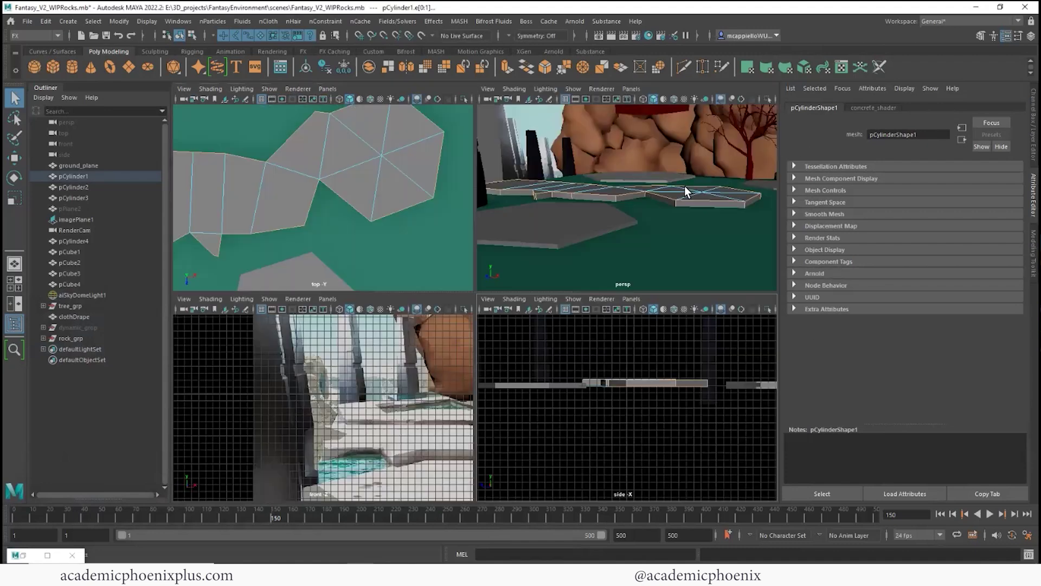
# Complete the selection of the bottom perimeter edges on the underside of the long middle slab.
pyautogui.keyDown('alt'); pyautogui.moveTo(632, 236); pyautogui.dragTo(731, 171); pyautogui.keyUp('alt')
pyautogui.keyDown('alt'); pyautogui.moveTo(606, 178); pyautogui.dragTo(642, 197, button='middle'); pyautogui.keyUp('alt')
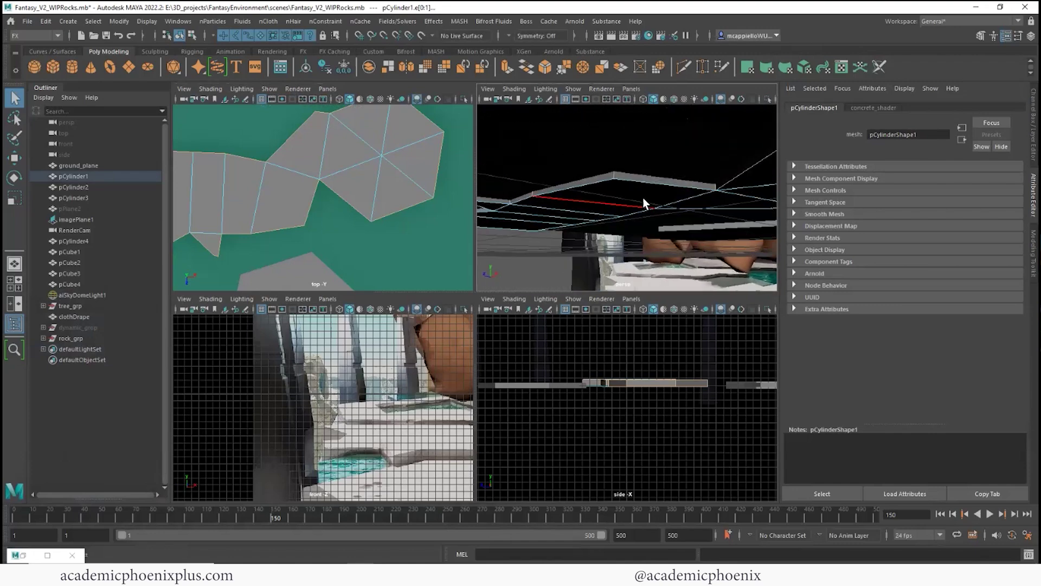
pyautogui.press('space')
pyautogui.keyDown('alt'); pyautogui.moveTo(506, 261); pyautogui.dragTo(526, 237); pyautogui.keyUp('alt')
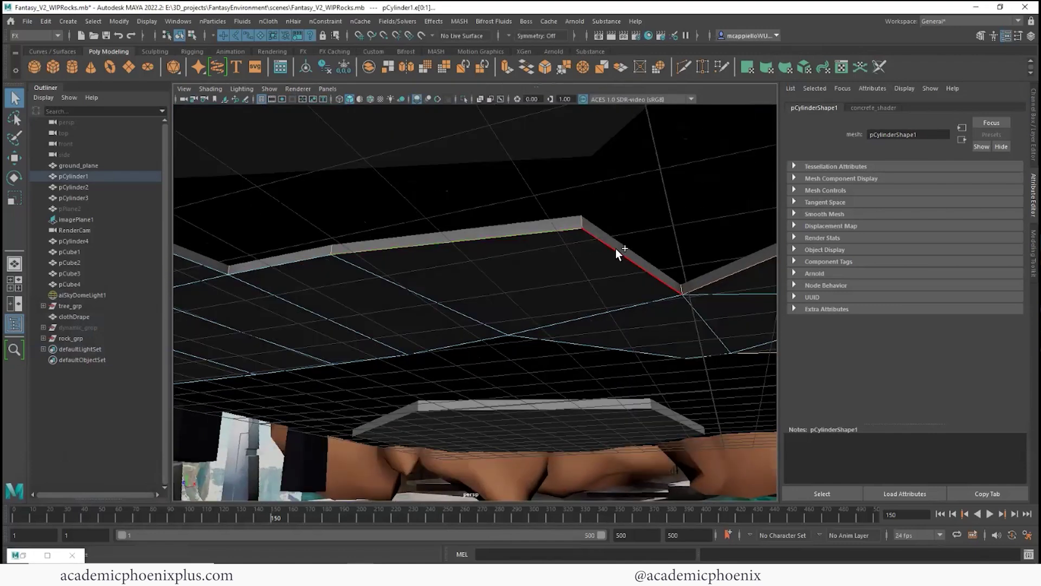
pyautogui.keyDown('alt'); pyautogui.moveTo(454, 274); pyautogui.dragTo(437, 230); pyautogui.keyUp('alt')
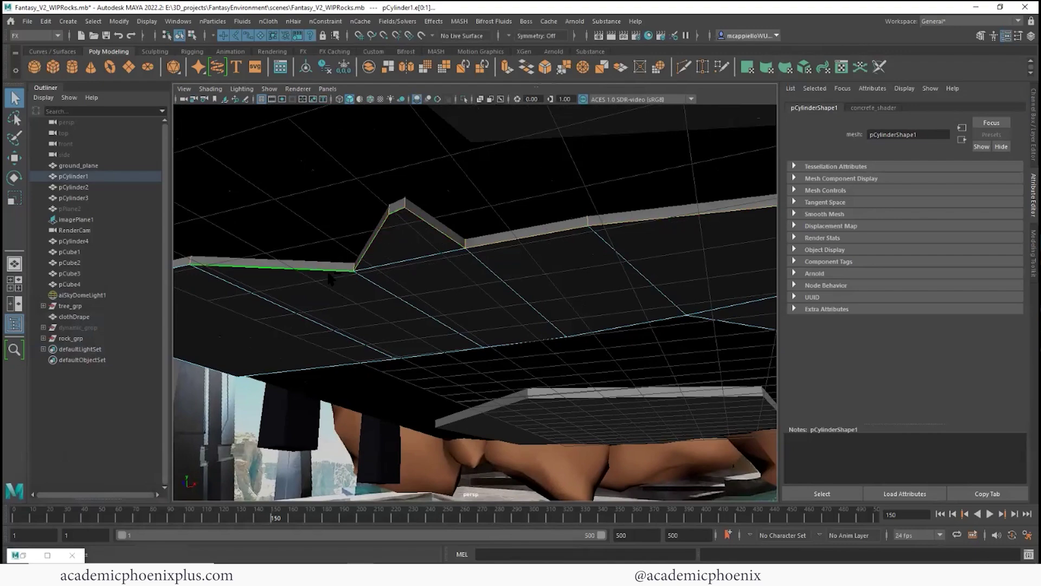
pyautogui.keyDown('alt'); pyautogui.moveTo(307, 264); pyautogui.dragTo(325, 291); pyautogui.keyUp('alt')
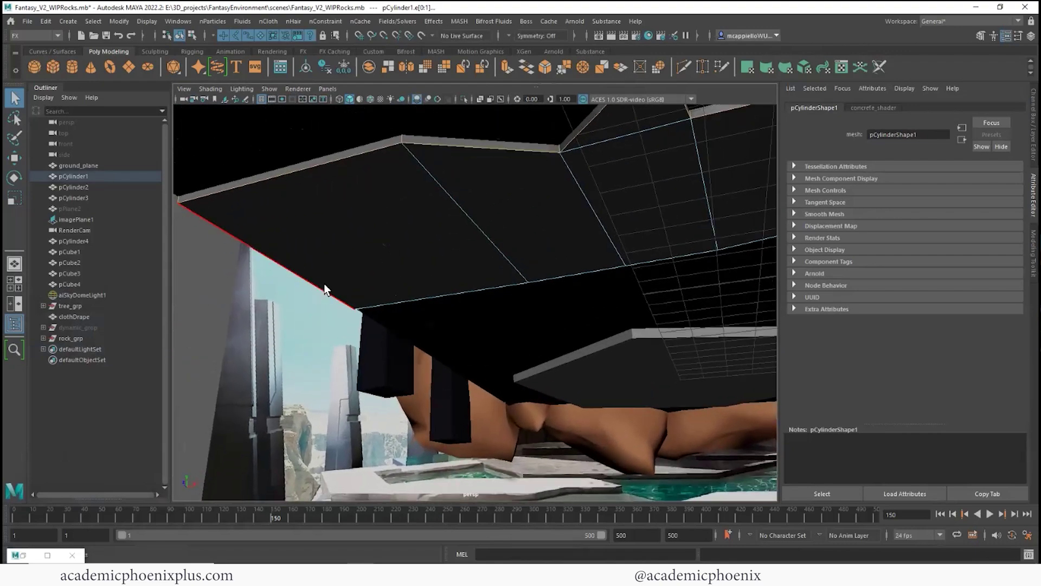
pyautogui.click(424, 294)
pyautogui.keyDown('alt'); pyautogui.moveTo(723, 237); pyautogui.dragTo(486, 308); pyautogui.keyUp('alt')
pyautogui.click(614, 273)
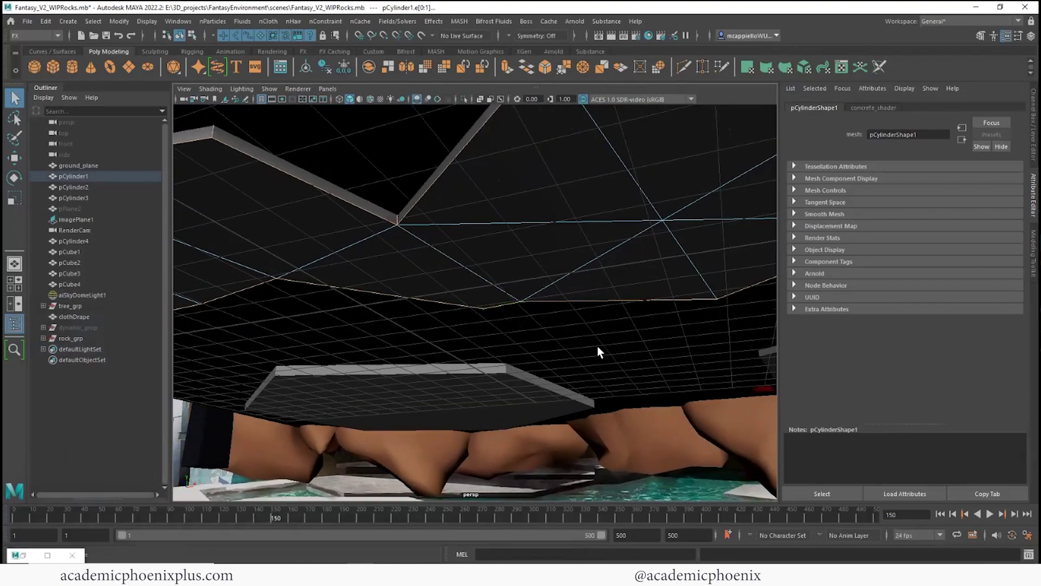
pyautogui.keyDown('alt'); pyautogui.moveTo(597, 347); pyautogui.dragTo(431, 310); pyautogui.keyUp('alt')
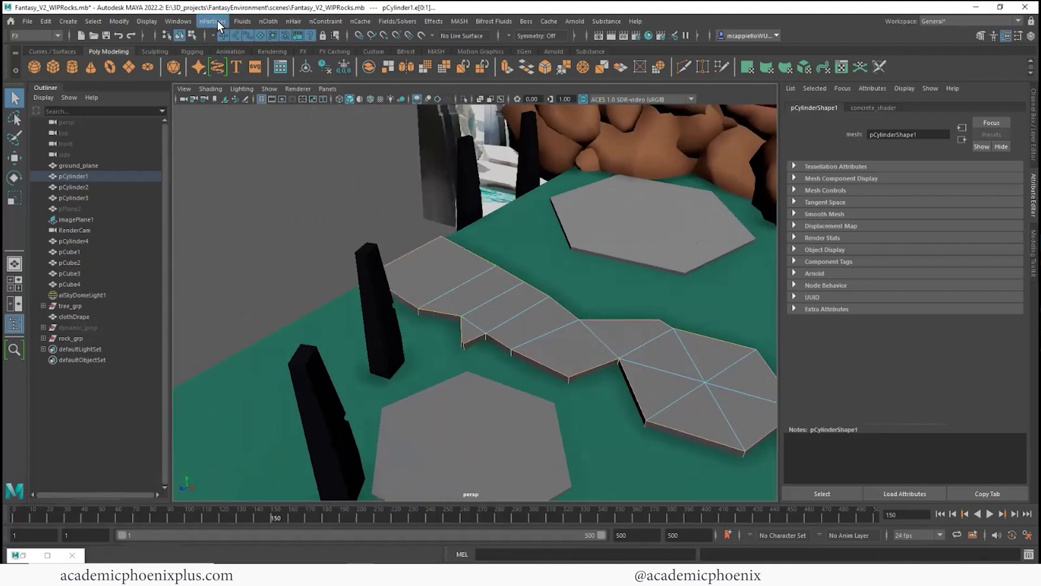
# Bevel the selected top and bottom perimeter edges of the long middle slab.
pyautogui.click(44, 36)
pyautogui.click(44, 50)
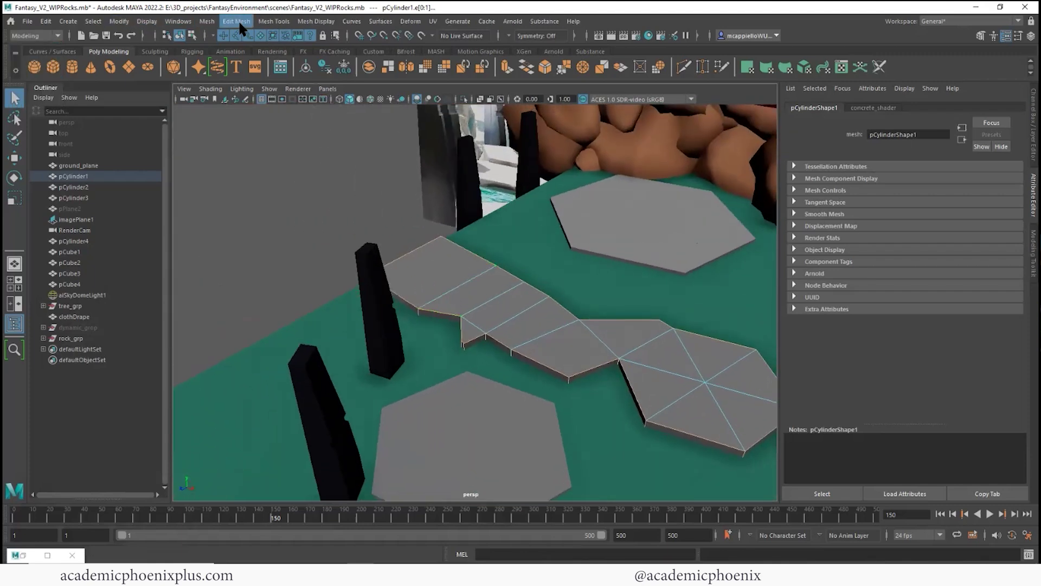
pyautogui.click(237, 21)
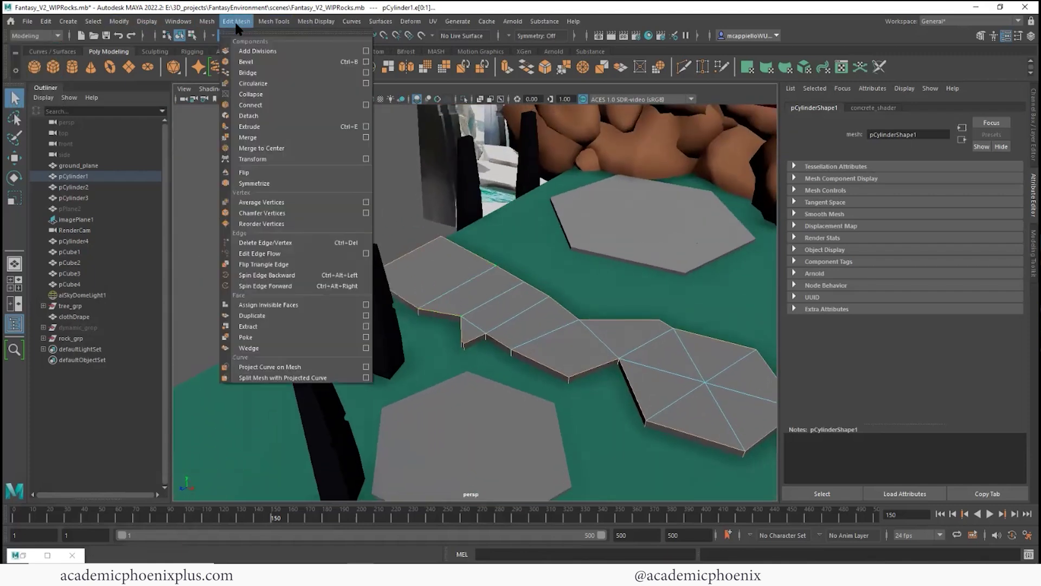
pyautogui.click(254, 60)
pyautogui.keyDown('alt'); pyautogui.moveTo(463, 237); pyautogui.dragTo(675, 300, button='right'); pyautogui.keyUp('alt')
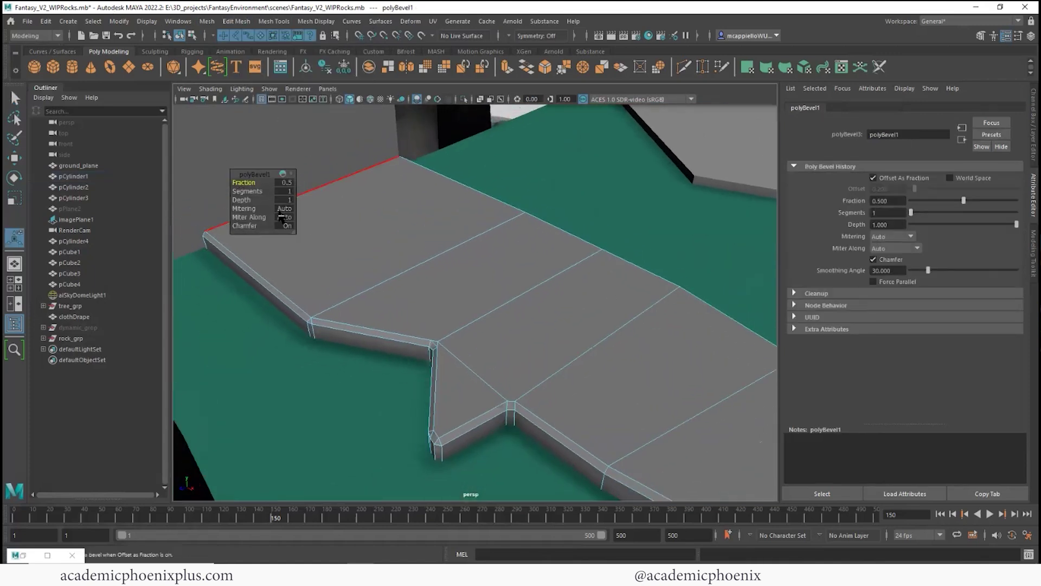
# Set the slab bevel's segments to 2 and examine the bevelled inner corner.
pyautogui.click(256, 193)
pyautogui.moveTo(254, 191); pyautogui.dragTo(271, 192, button='middle')
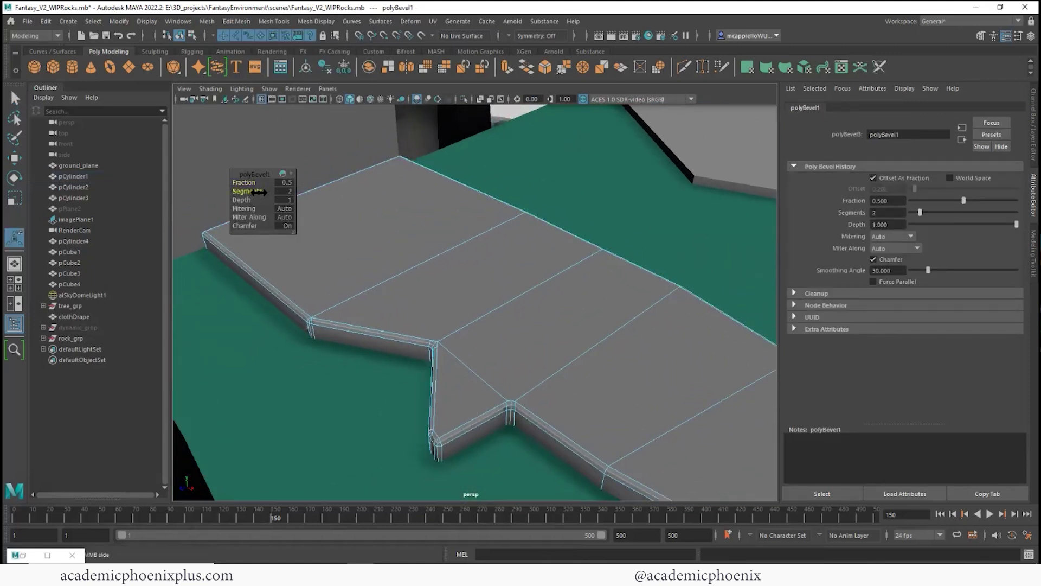
pyautogui.keyDown('alt'); pyautogui.moveTo(341, 227); pyautogui.dragTo(651, 332, button='right'); pyautogui.keyUp('alt')
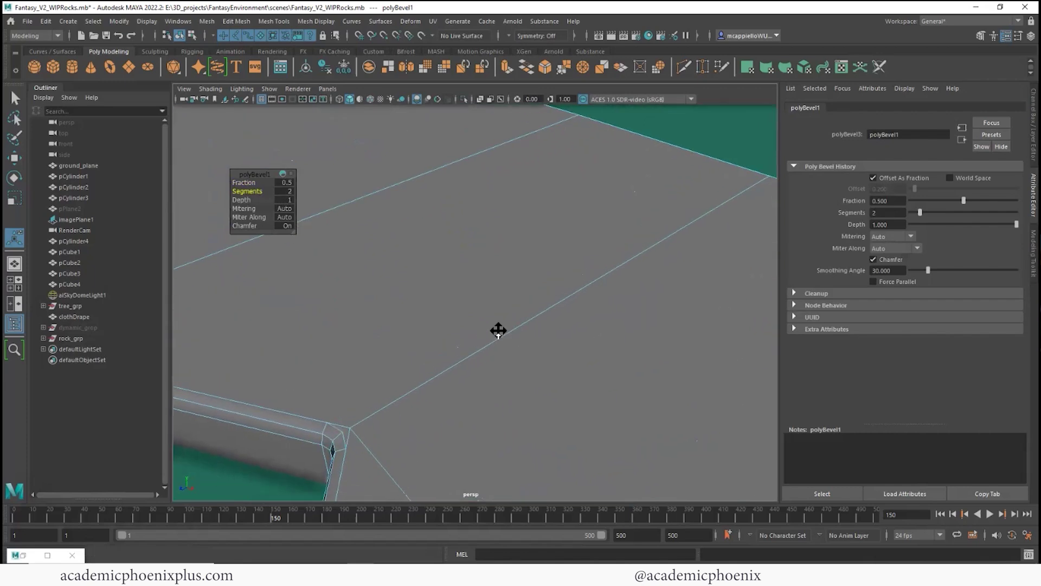
pyautogui.keyDown('alt'); pyautogui.moveTo(498, 331); pyautogui.dragTo(601, 264, button='middle'); pyautogui.keyUp('alt')
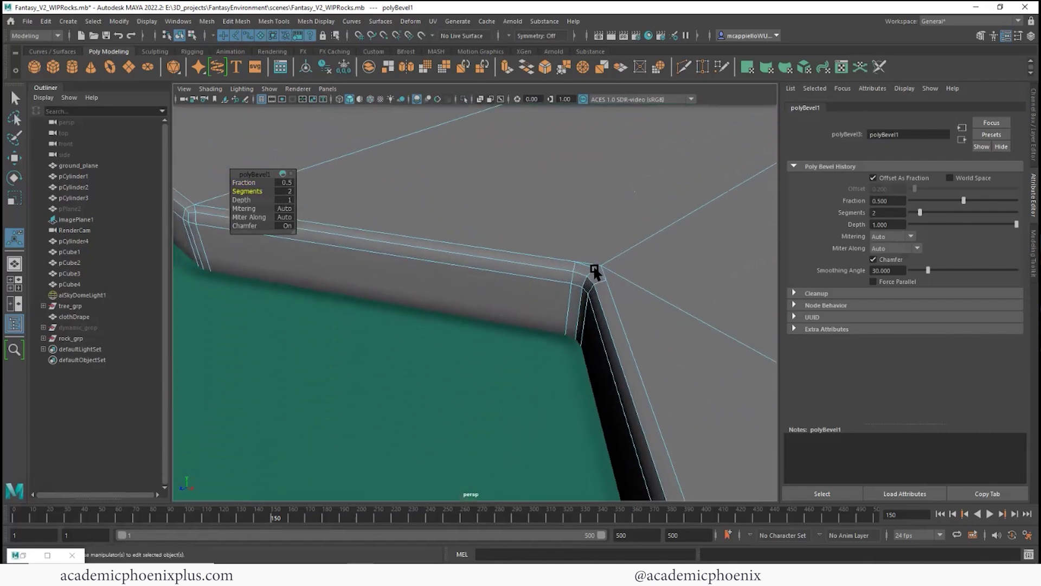
# Reduce the long middle slab's bevel fraction to 0.3.
pyautogui.keyDown('alt'); pyautogui.moveTo(681, 324); pyautogui.dragTo(483, 304, button='right'); pyautogui.keyUp('alt')
pyautogui.keyDown('alt'); pyautogui.moveTo(542, 320); pyautogui.dragTo(504, 303, button='middle'); pyautogui.keyUp('alt')
pyautogui.keyDown('alt'); pyautogui.moveTo(523, 309); pyautogui.dragTo(618, 309, button='right'); pyautogui.keyUp('alt')
pyautogui.click(244, 182)
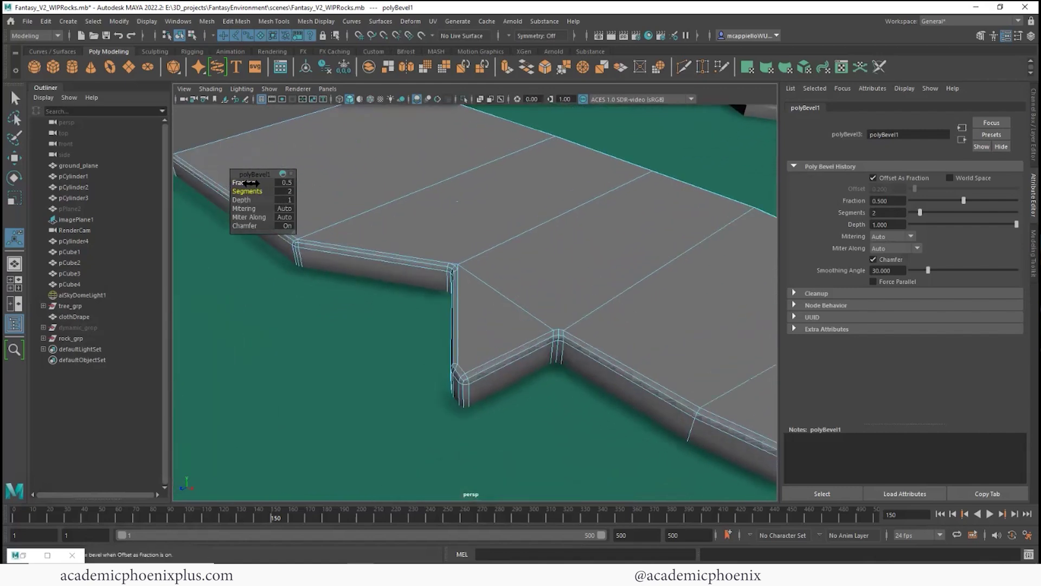
pyautogui.moveTo(244, 183)
pyautogui.mouseDown(button='middle')
pyautogui.moveTo(259, 183)
pyautogui.moveTo(250, 184)
pyautogui.mouseUp(button='middle')
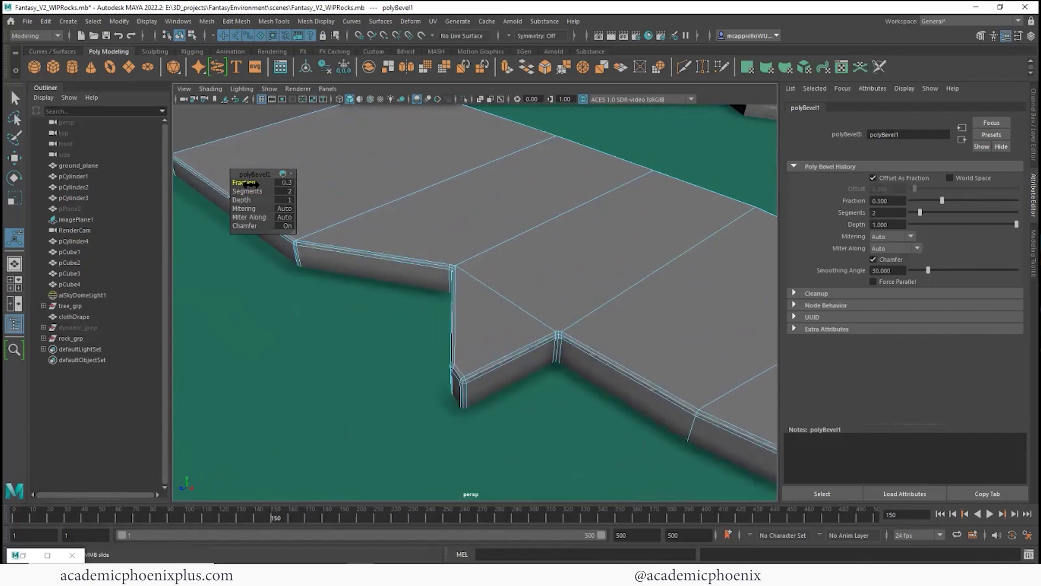
# Render a cropped region around the long middle slab in Arnold RenderView to check its bevelled edges.
pyautogui.moveTo(562, 244); pyautogui.dragTo(426, 260, button='right')
pyautogui.keyDown('alt'); pyautogui.moveTo(426, 260); pyautogui.dragTo(309, 303, button='middle'); pyautogui.keyUp('alt')
pyautogui.keyDown('alt'); pyautogui.moveTo(320, 347); pyautogui.dragTo(362, 332); pyautogui.keyUp('alt')
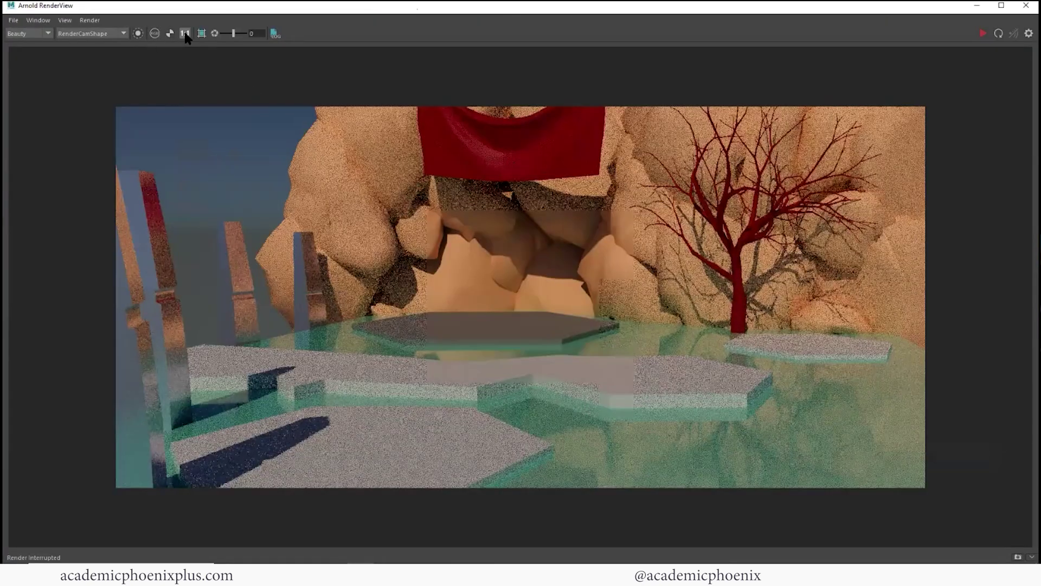
pyautogui.click(201, 34)
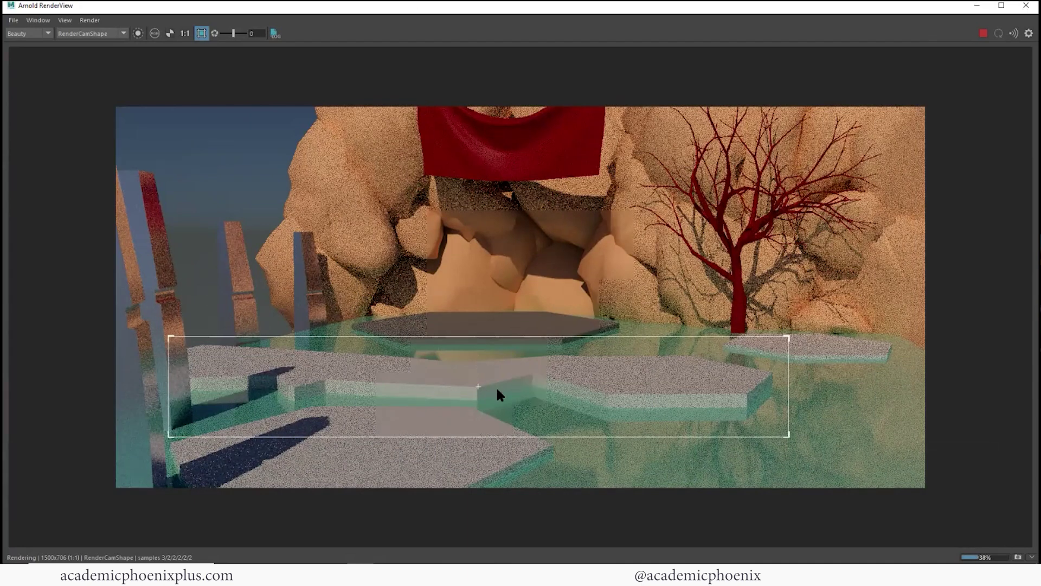
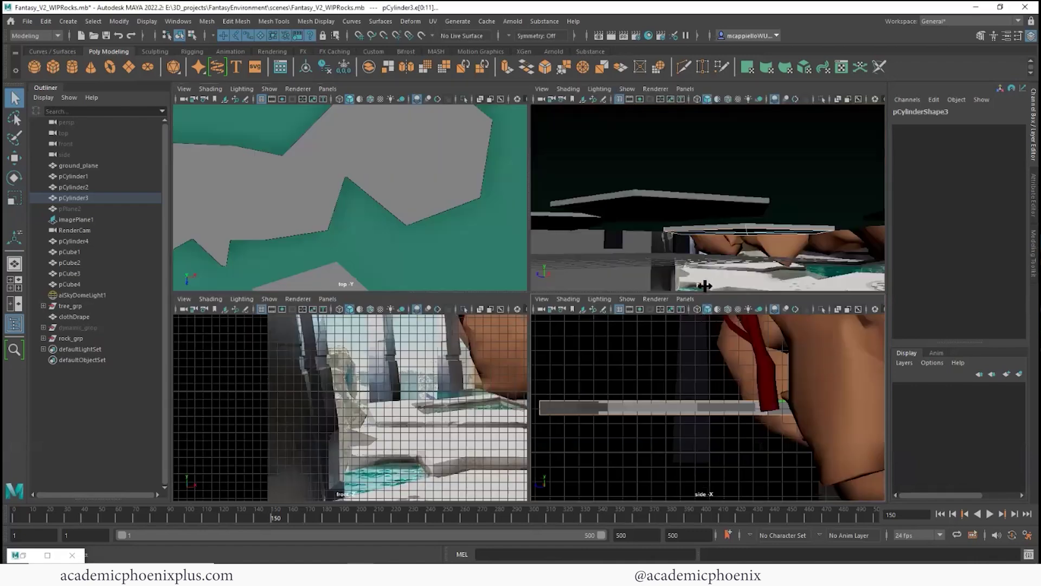
# Back in Maya, bevel the selected edges of the far hexagonal slab with 2 segments and a fraction of 0.2.
pyautogui.press('f')
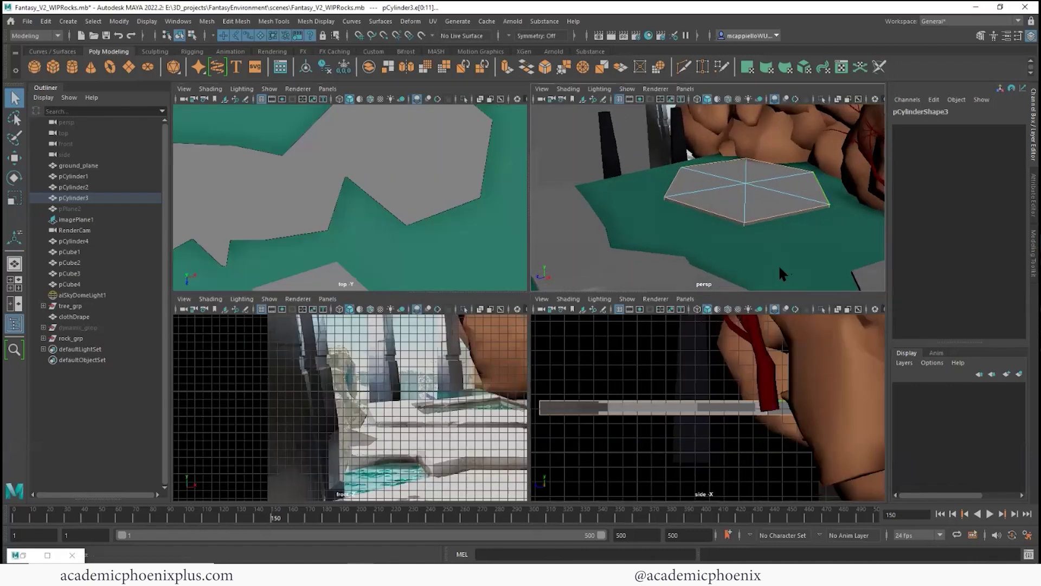
pyautogui.hotkey('ctrl', 'b')
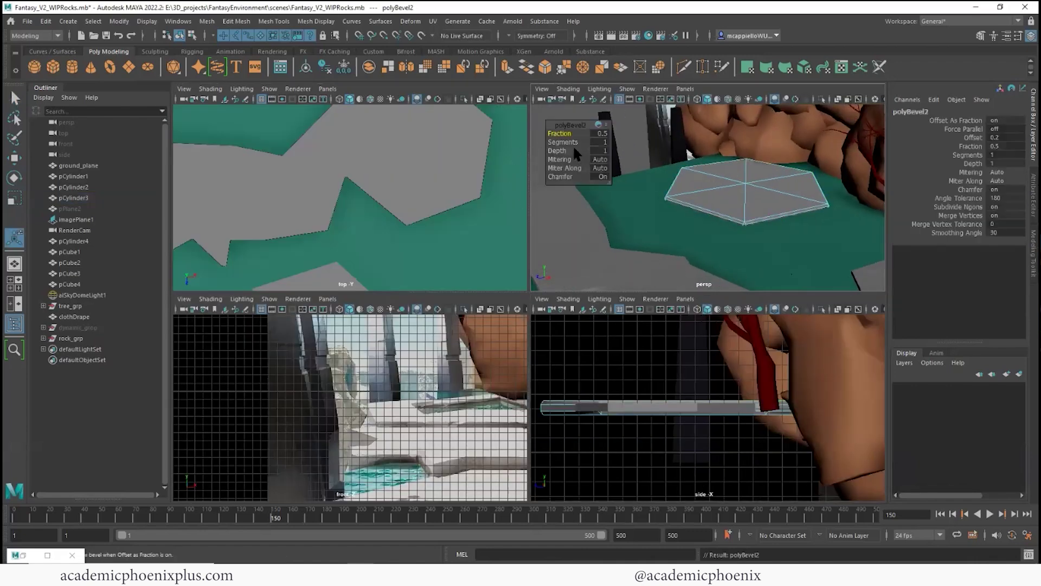
pyautogui.moveTo(573, 144); pyautogui.dragTo(579, 142)
pyautogui.click(599, 133)
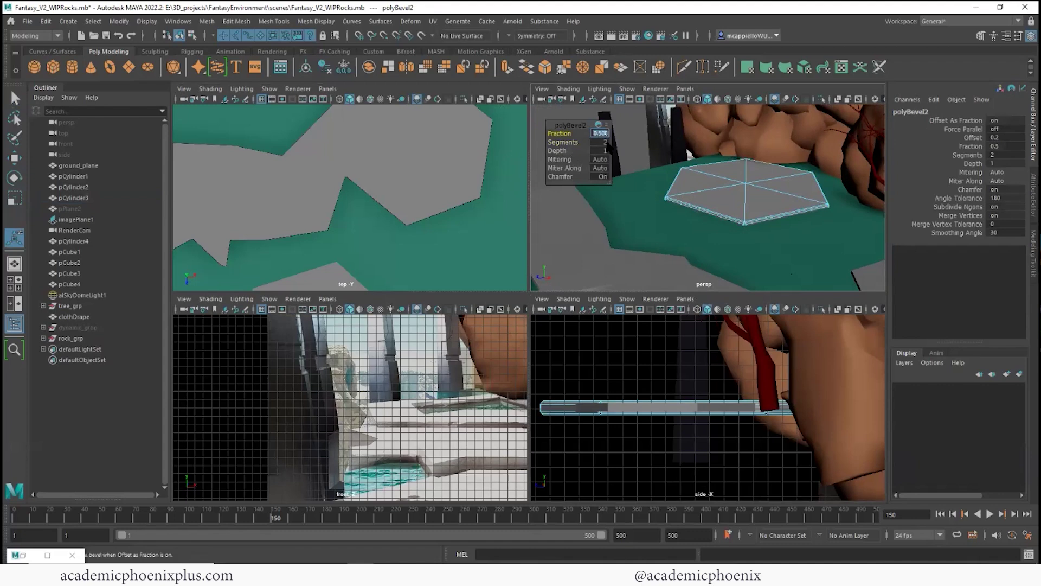
pyautogui.write('0.2')
pyautogui.press('Return')
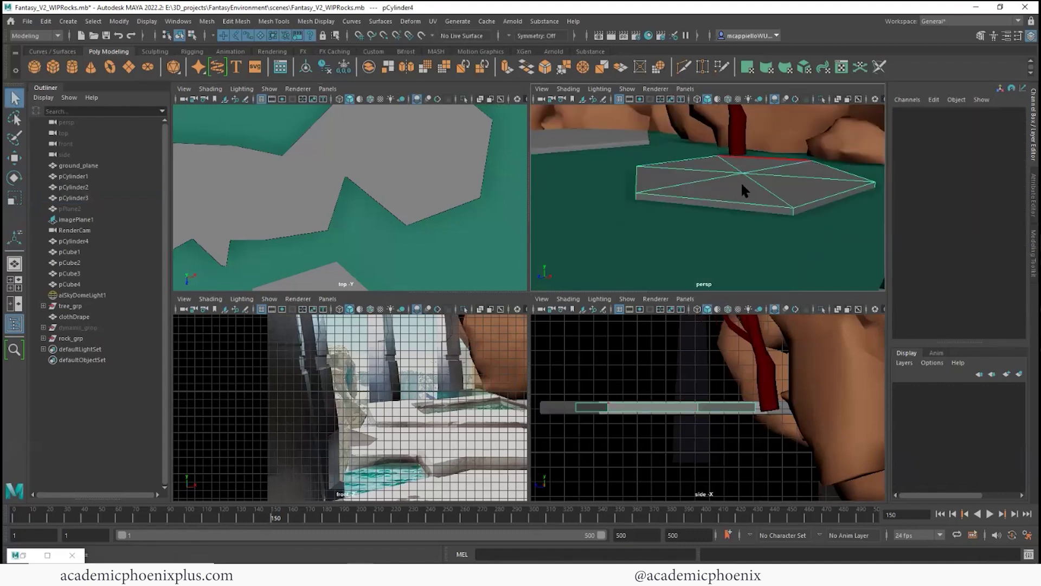
# Select the top, bottom and vertical corner edges of the hexagonal slab by the tree and bevel them.
pyautogui.moveTo(741, 187); pyautogui.dragTo(742, 163, button='right')
pyautogui.doubleClick(734, 201)
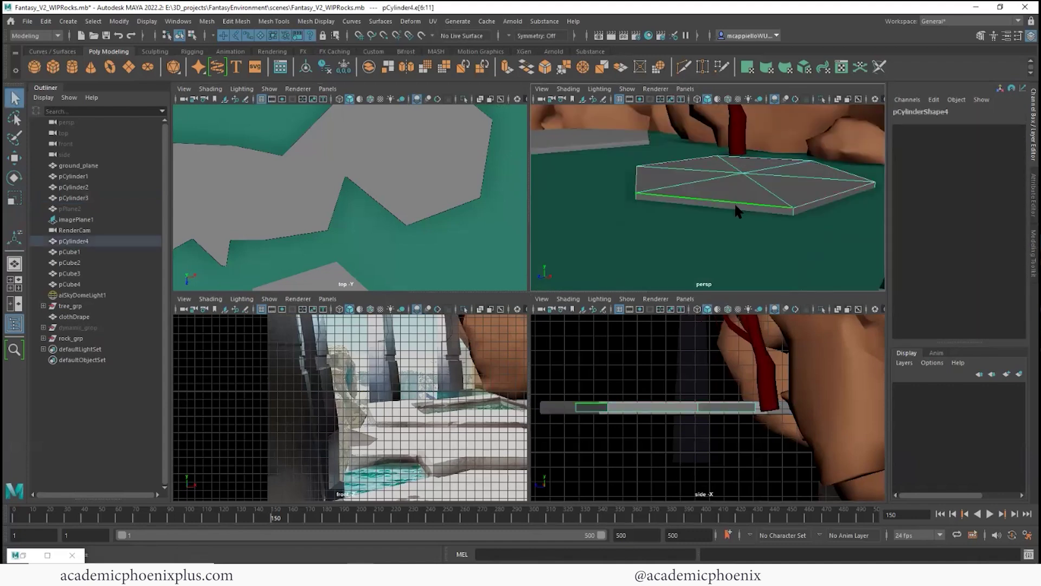
pyautogui.keyDown('alt'); pyautogui.moveTo(735, 250); pyautogui.dragTo(725, 207); pyautogui.keyUp('alt')
pyautogui.keyDown('shift'); pyautogui.doubleClick(714, 114); pyautogui.keyUp('shift')
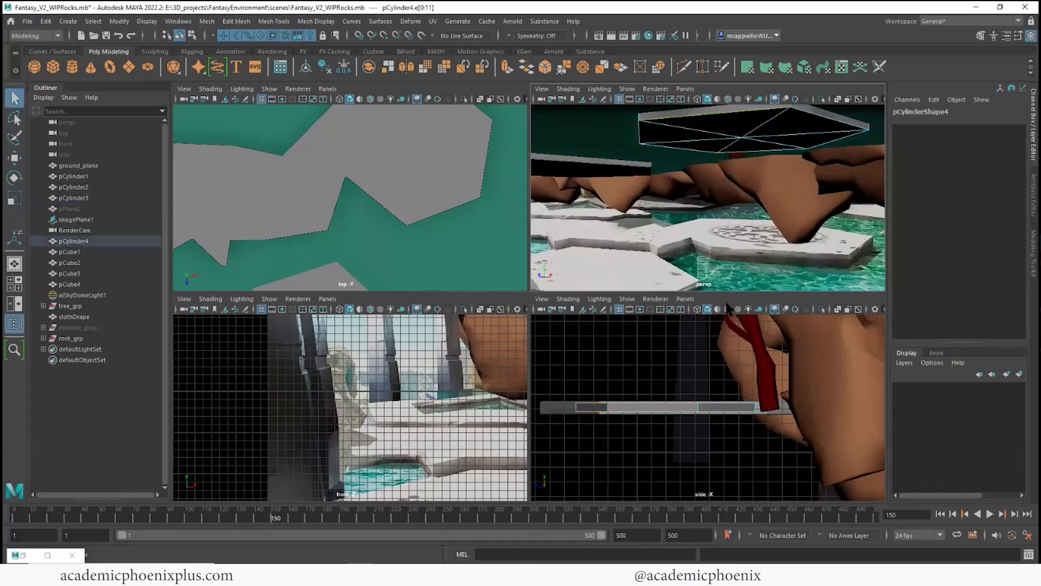
pyautogui.keyDown('shift'); pyautogui.moveTo(563, 405); pyautogui.dragTo(785, 426); pyautogui.keyUp('shift')
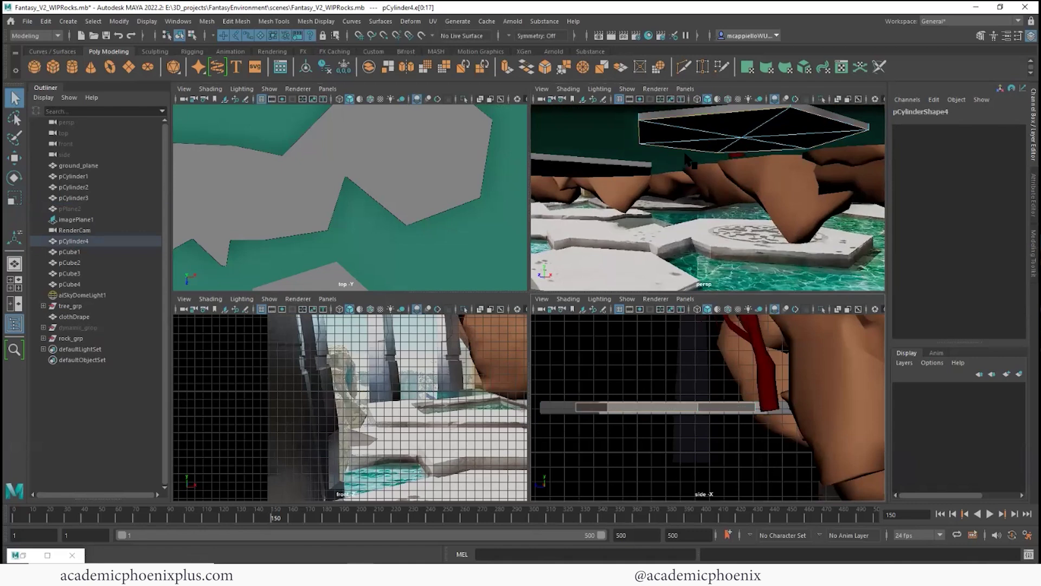
pyautogui.moveTo(723, 171)
pyautogui.keyDown('alt'); pyautogui.mouseDown()
pyautogui.moveTo(711, 172)
pyautogui.moveTo(725, 157)
pyautogui.mouseUp(); pyautogui.keyUp('alt')
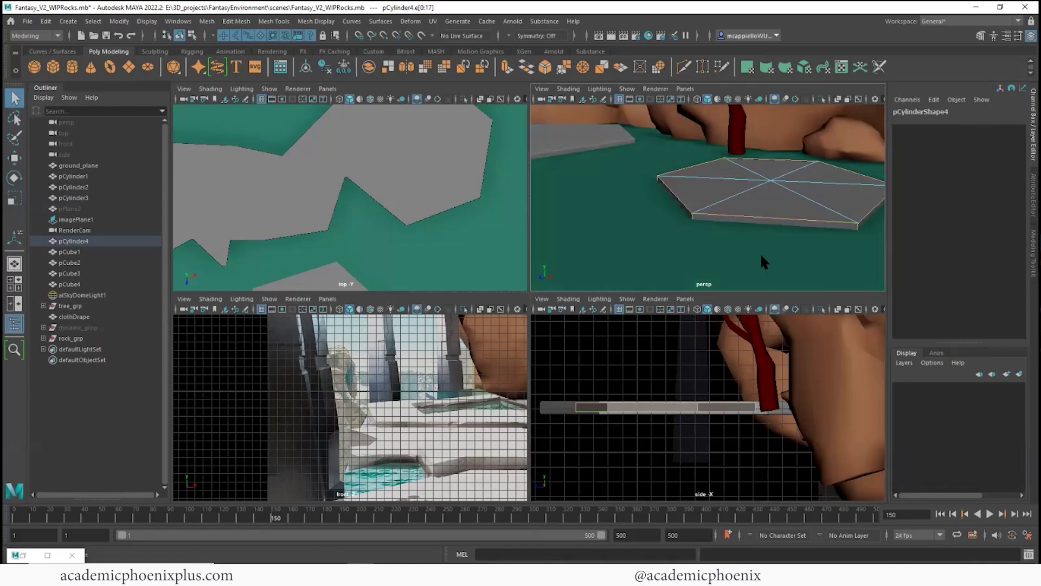
pyautogui.hotkey('ctrl', 'b')
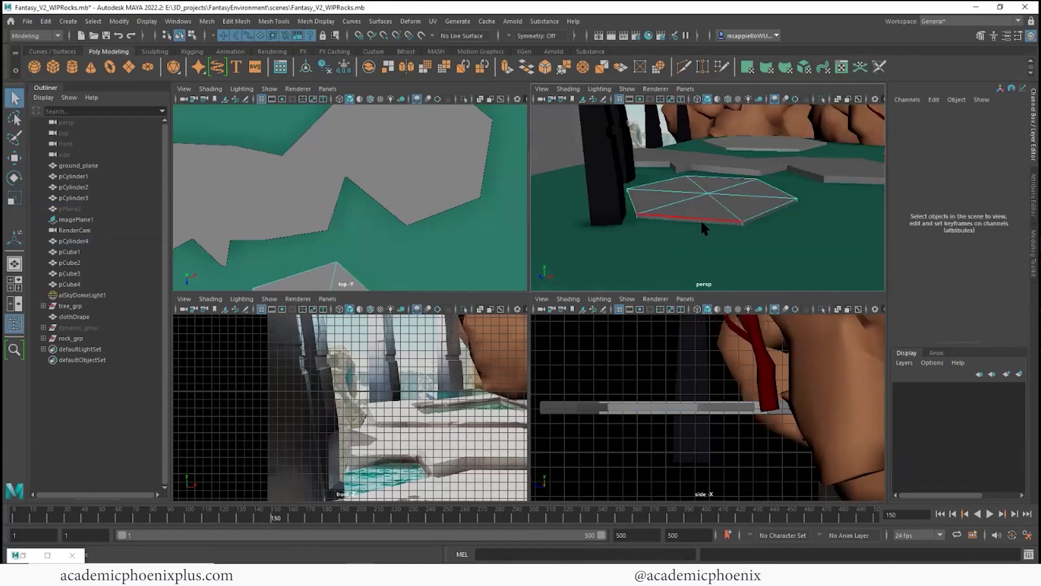
# Select the top and bottom perimeter edges and the vertical corner edges of the foreground slab beside the pillars.
pyautogui.doubleClick(705, 214)
pyautogui.keyDown('alt'); pyautogui.moveTo(705, 215); pyautogui.dragTo(703, 223); pyautogui.keyUp('alt')
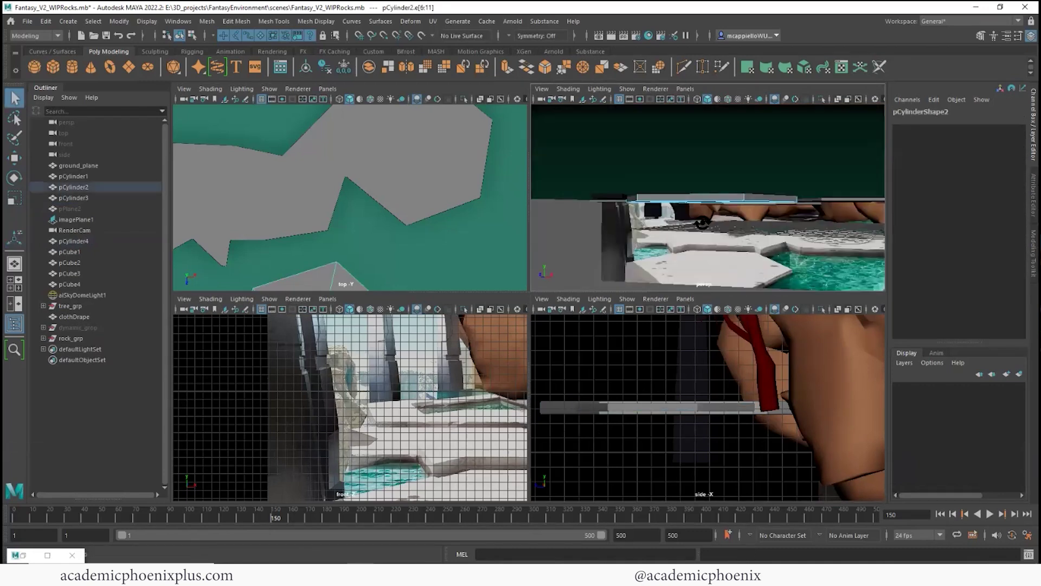
pyautogui.keyDown('shift'); pyautogui.doubleClick(676, 202); pyautogui.keyUp('shift')
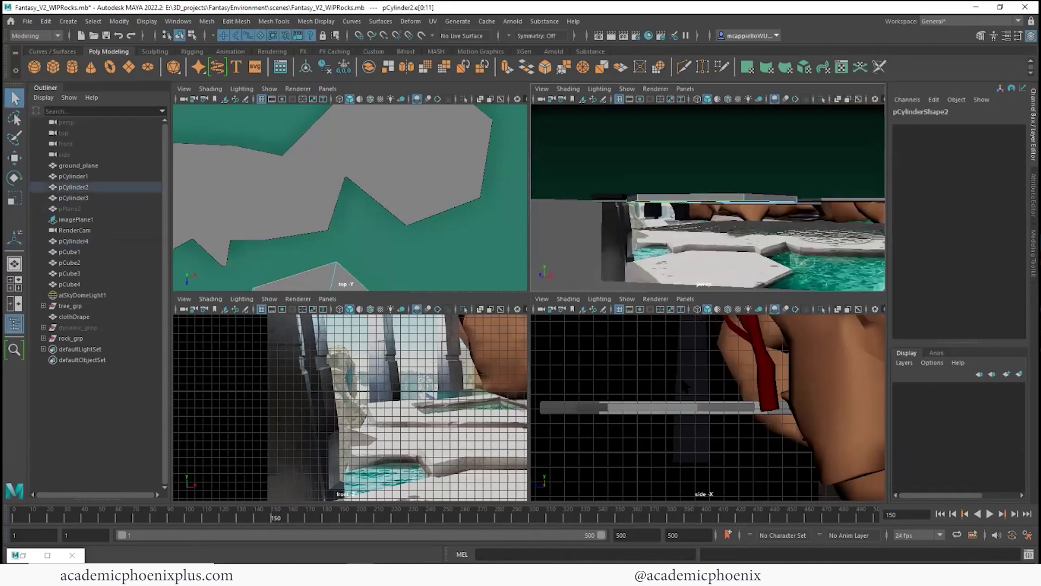
pyautogui.press('f')
pyautogui.keyDown('alt'); pyautogui.moveTo(743, 374); pyautogui.dragTo(718, 364, button='right'); pyautogui.keyUp('alt')
pyautogui.keyDown('shift'); pyautogui.moveTo(574, 409); pyautogui.dragTo(834, 413); pyautogui.keyUp('shift')
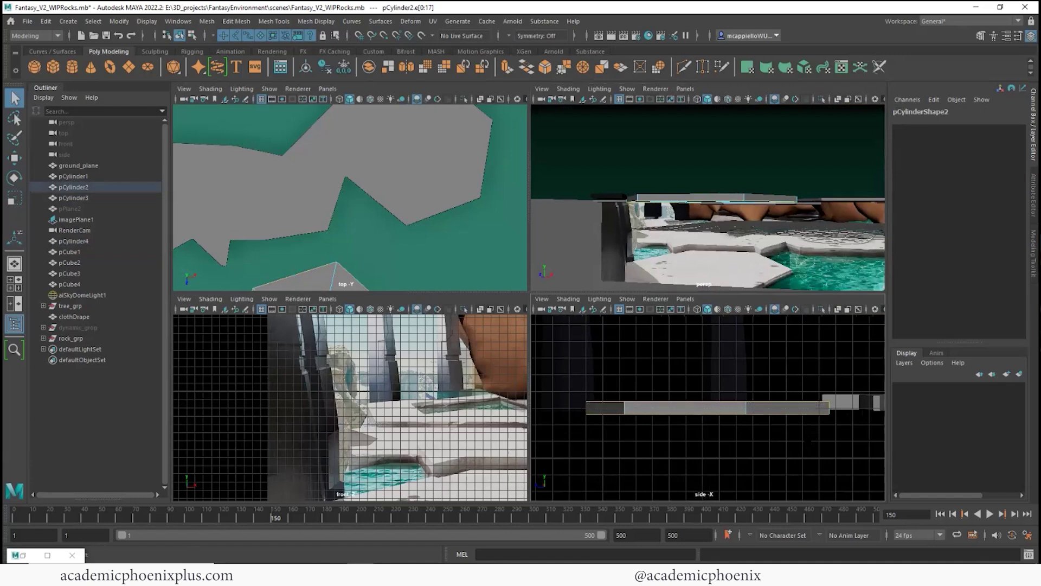
# Bevel the foreground slab's selected edges with 2 segments.
pyautogui.hotkey('ctrl', 'b')
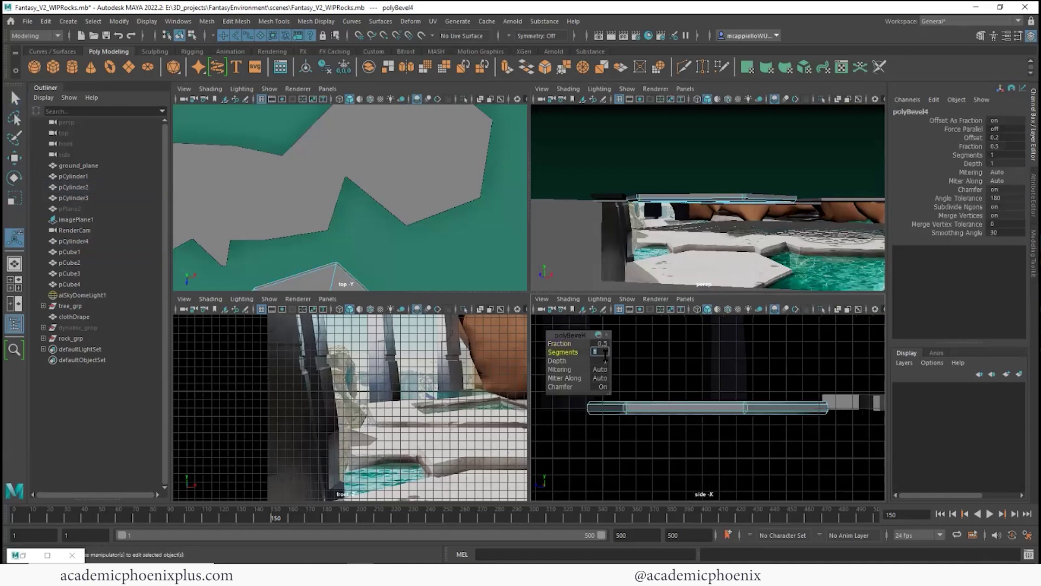
pyautogui.write('2')
pyautogui.press('Return')
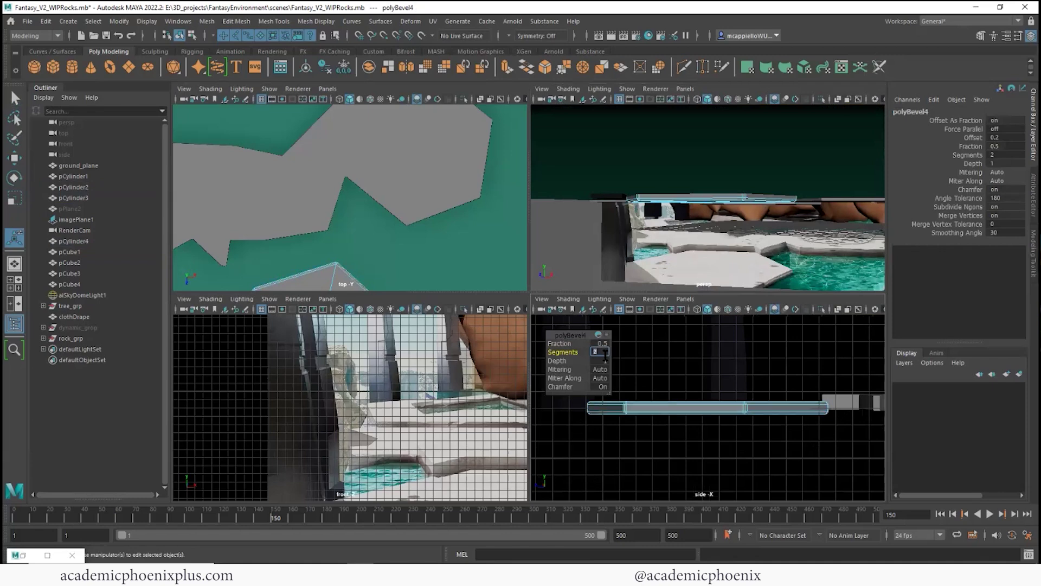
pyautogui.click(605, 344)
pyautogui.press('Return')
pyautogui.click(709, 217)
pyautogui.keyDown('alt'); pyautogui.moveTo(711, 203); pyautogui.dragTo(722, 222); pyautogui.keyUp('alt')
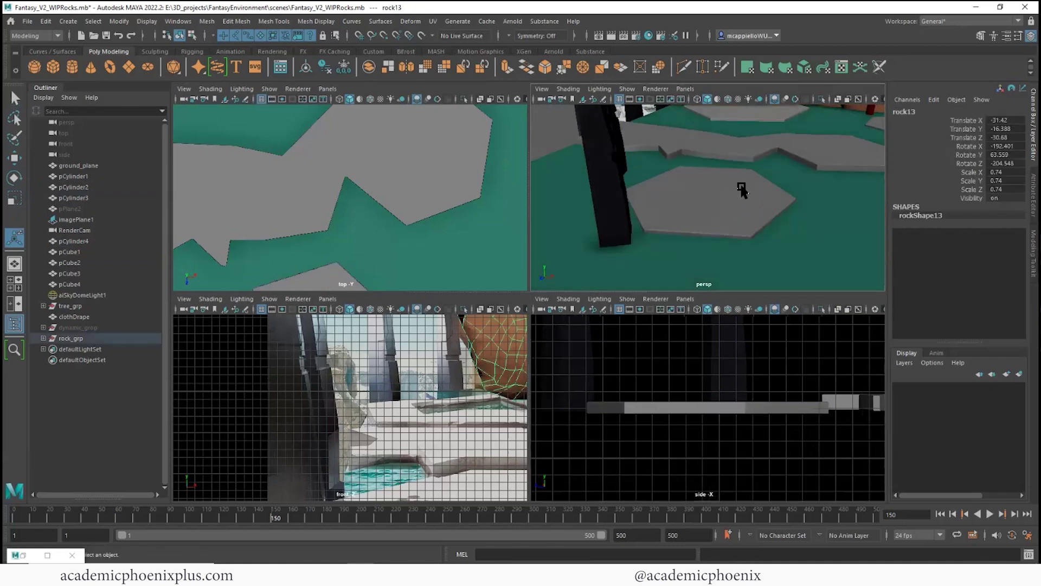
# Select the tall pillar beside the foreground slab and frame it for edge selection.
pyautogui.keyDown('alt'); pyautogui.moveTo(785, 157); pyautogui.dragTo(714, 241); pyautogui.keyUp('alt')
pyautogui.press('space')
pyautogui.keyDown('alt'); pyautogui.moveTo(527, 356); pyautogui.dragTo(497, 365); pyautogui.keyUp('alt')
pyautogui.keyDown('alt'); pyautogui.moveTo(498, 365); pyautogui.dragTo(607, 373, button='middle'); pyautogui.keyUp('alt')
pyautogui.keyDown('alt'); pyautogui.moveTo(607, 373); pyautogui.dragTo(606, 363); pyautogui.keyUp('alt')
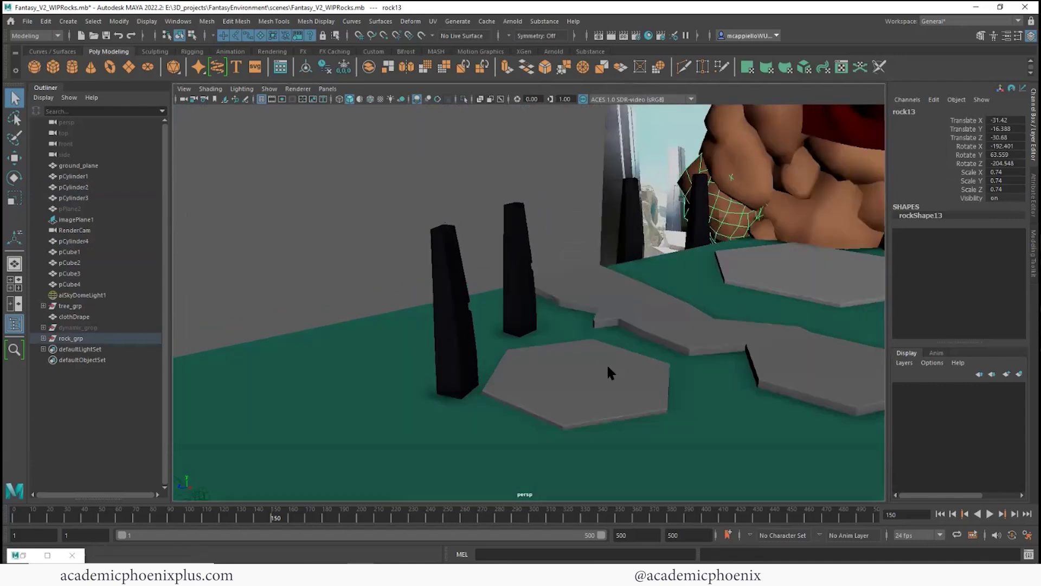
pyautogui.click(457, 330)
pyautogui.keyDown('alt'); pyautogui.moveTo(482, 290); pyautogui.dragTo(581, 311, button='right'); pyautogui.keyUp('alt')
pyautogui.keyDown('alt'); pyautogui.moveTo(581, 311); pyautogui.dragTo(632, 337, button='middle'); pyautogui.keyUp('alt')
pyautogui.keyDown('alt'); pyautogui.moveTo(632, 337); pyautogui.dragTo(574, 330); pyautogui.keyUp('alt')
pyautogui.moveTo(469, 360)
pyautogui.keyDown('alt'); pyautogui.mouseDown()
pyautogui.moveTo(500, 353)
pyautogui.moveTo(470, 363)
pyautogui.mouseUp(); pyautogui.keyUp('alt')
pyautogui.moveTo(480, 321); pyautogui.dragTo(478, 247, button='right')
pyautogui.moveTo(372, 129); pyautogui.dragTo(480, 390)
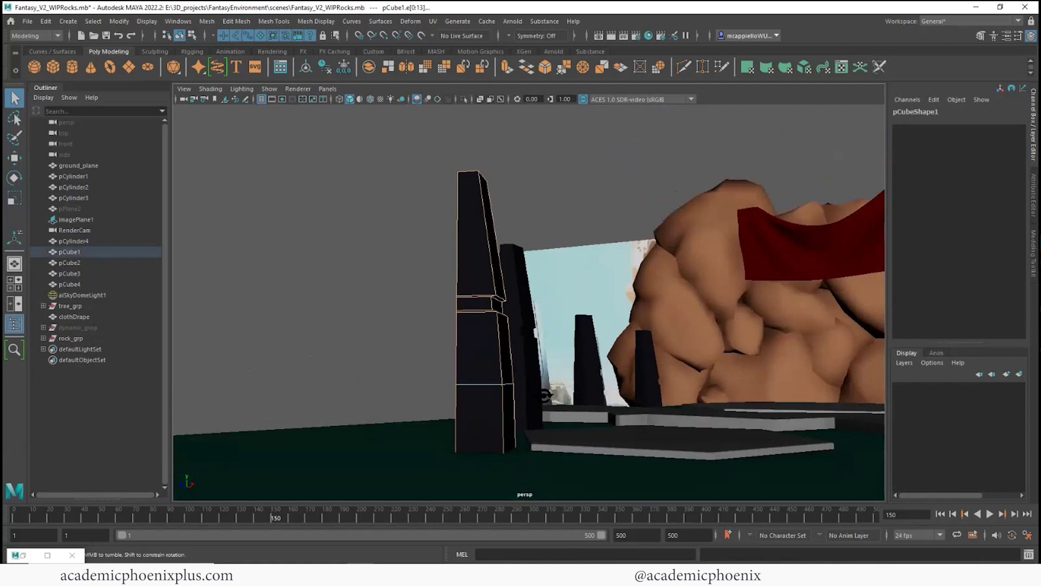
pyautogui.keyDown('alt'); pyautogui.moveTo(534, 402); pyautogui.dragTo(515, 426); pyautogui.keyUp('alt')
pyautogui.doubleClick(494, 386)
pyautogui.click(579, 416)
pyautogui.keyDown('alt'); pyautogui.moveTo(579, 423); pyautogui.dragTo(576, 461); pyautogui.keyUp('alt')
pyautogui.click(508, 439)
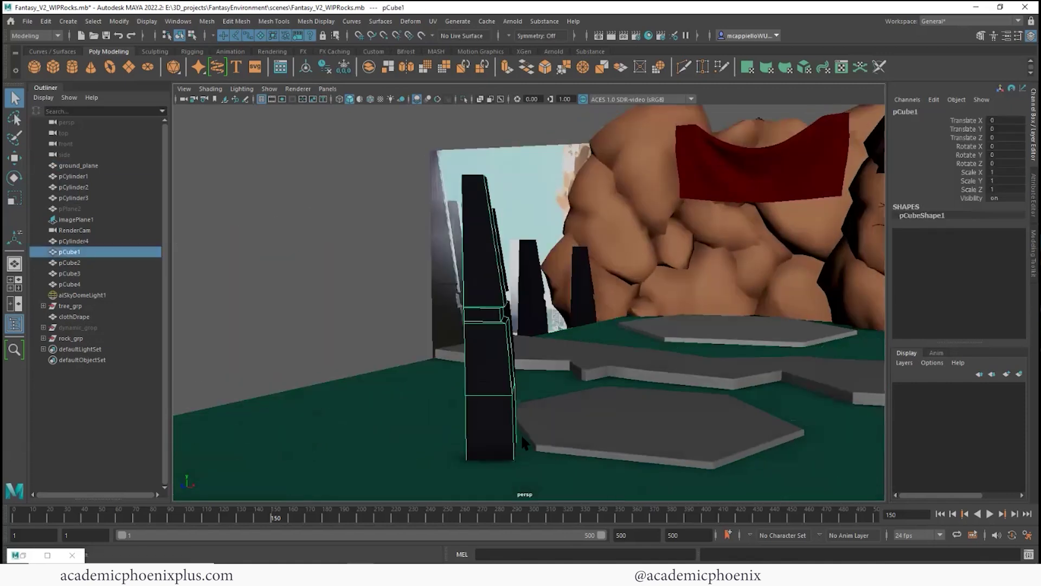
# Select the pillar's long vertical corner edges together with the edges around its top and base.
pyautogui.keyDown('alt'); pyautogui.moveTo(521, 434); pyautogui.dragTo(485, 448); pyautogui.keyUp('alt')
pyautogui.moveTo(511, 338); pyautogui.dragTo(499, 261, button='right')
pyautogui.keyDown('shift'); pyautogui.click(476, 243); pyautogui.keyUp('shift')
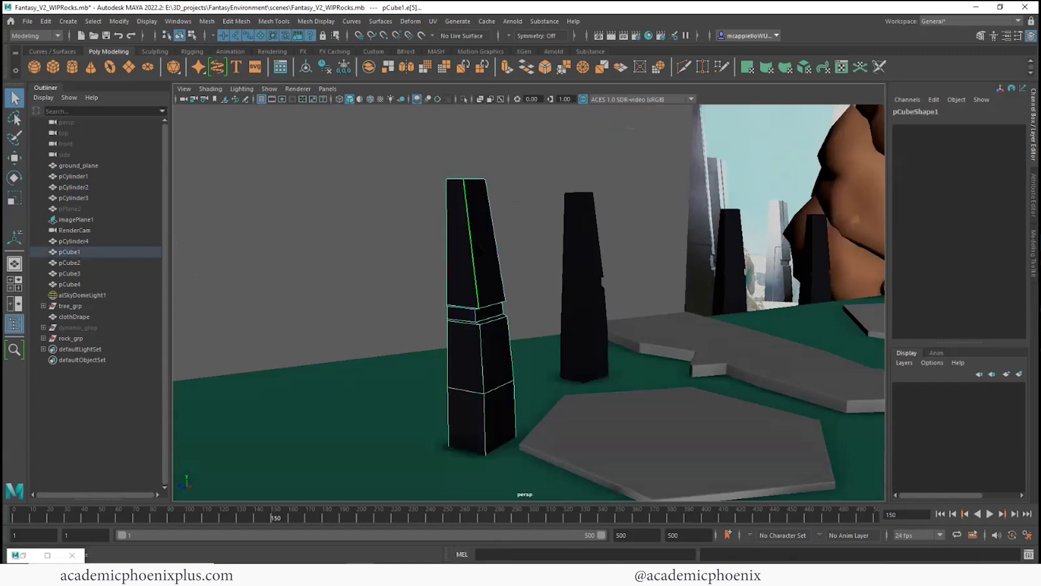
pyautogui.keyDown('shift'); pyautogui.click(451, 242); pyautogui.keyUp('shift')
pyautogui.keyDown('alt'); pyautogui.moveTo(509, 196); pyautogui.dragTo(511, 191); pyautogui.keyUp('alt')
pyautogui.keyDown('shift'); pyautogui.moveTo(430, 161); pyautogui.dragTo(515, 189); pyautogui.keyUp('shift')
pyautogui.keyDown('shift'); pyautogui.moveTo(387, 435); pyautogui.dragTo(565, 462); pyautogui.keyUp('shift')
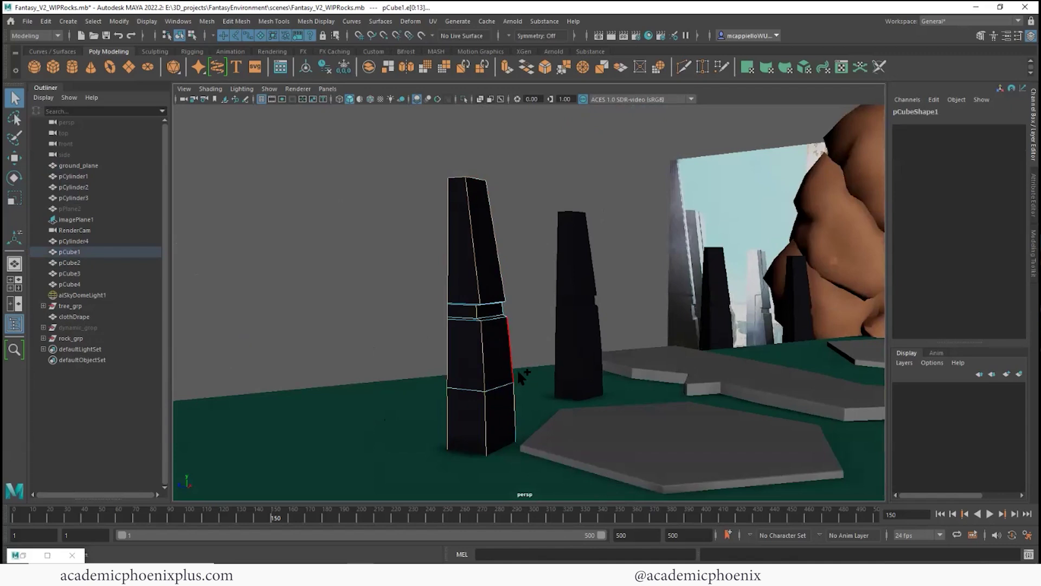
# Add the horizontal edges of the pillar's notch to the edge selection.
pyautogui.keyDown('alt'); pyautogui.moveTo(518, 372); pyautogui.dragTo(352, 364); pyautogui.keyUp('alt')
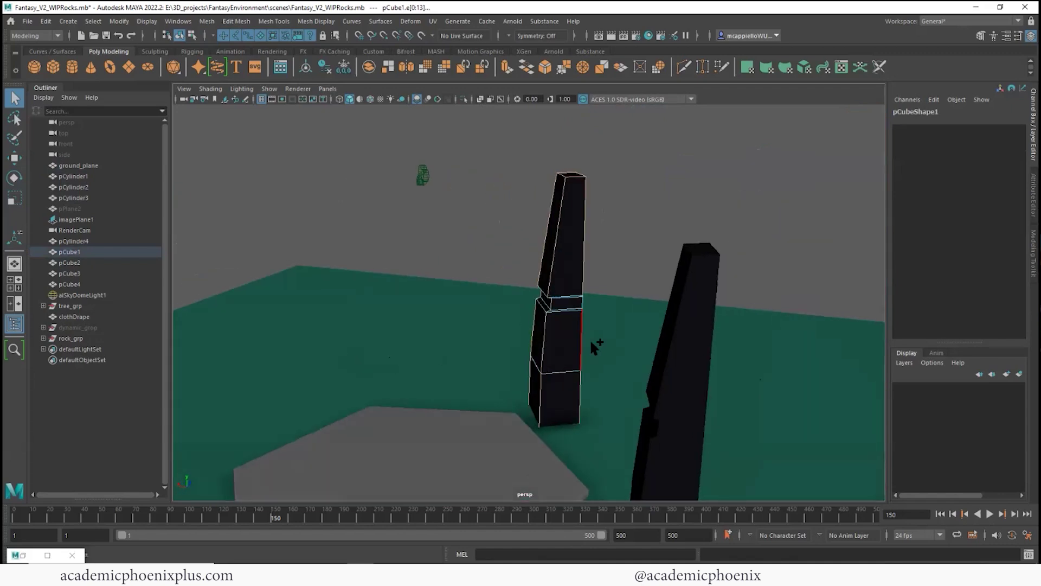
pyautogui.keyDown('alt'); pyautogui.moveTo(575, 362); pyautogui.dragTo(599, 358); pyautogui.keyUp('alt')
pyautogui.keyDown('alt'); pyautogui.moveTo(599, 358); pyautogui.dragTo(659, 346, button='right'); pyautogui.keyUp('alt')
pyautogui.keyDown('alt'); pyautogui.moveTo(580, 368); pyautogui.dragTo(522, 209); pyautogui.keyUp('alt')
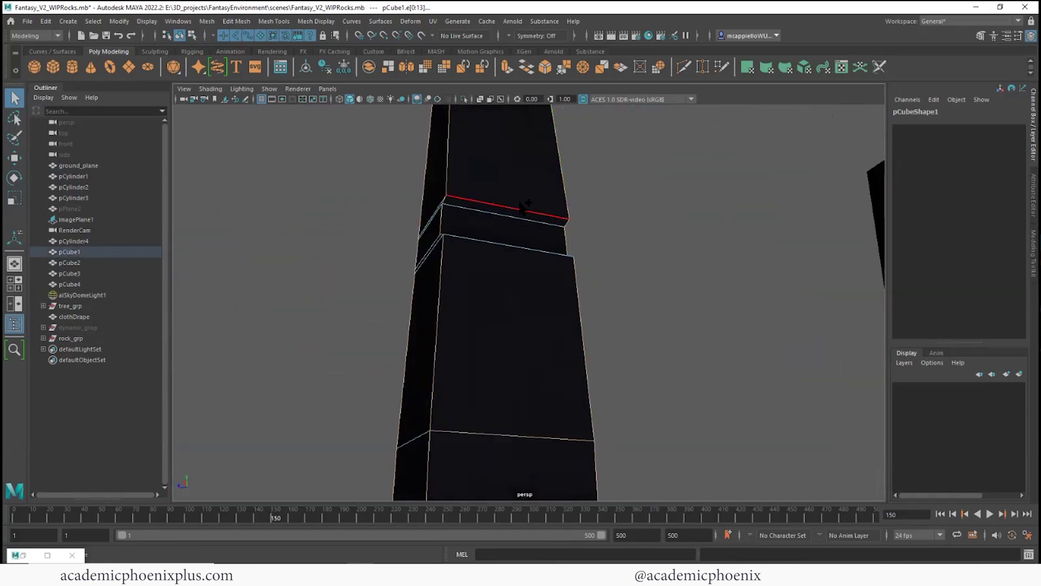
pyautogui.keyDown('alt'); pyautogui.moveTo(509, 254); pyautogui.dragTo(511, 293); pyautogui.keyUp('alt')
pyautogui.keyDown('shift'); pyautogui.click(511, 293); pyautogui.keyUp('shift')
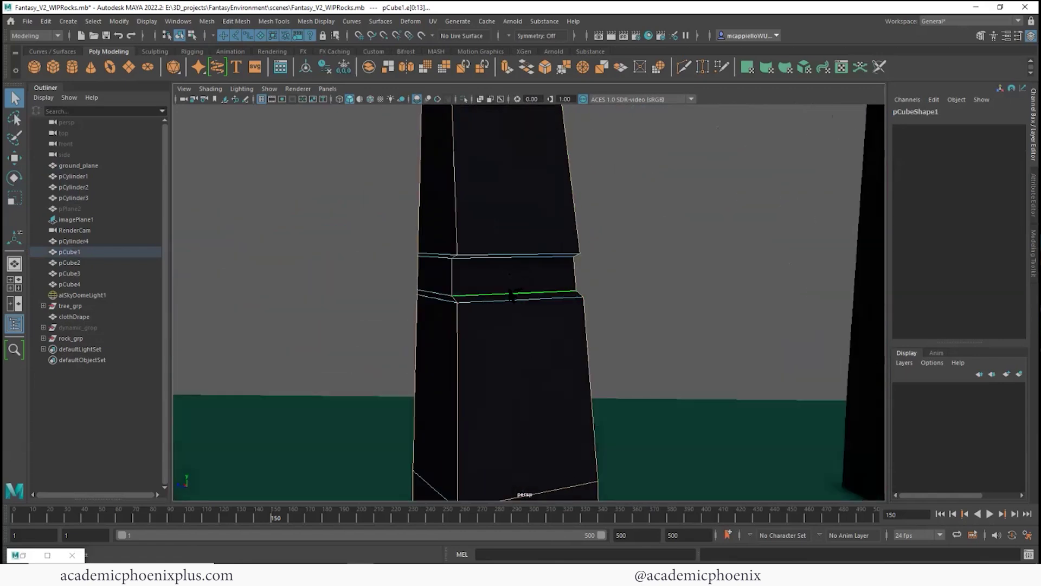
# Bevel the pillar's selected edges with 2 segments and inspect the pillar.
pyautogui.keyDown('alt'); pyautogui.moveTo(600, 320); pyautogui.dragTo(460, 283); pyautogui.keyUp('alt')
pyautogui.hotkey('ctrl', 'b')
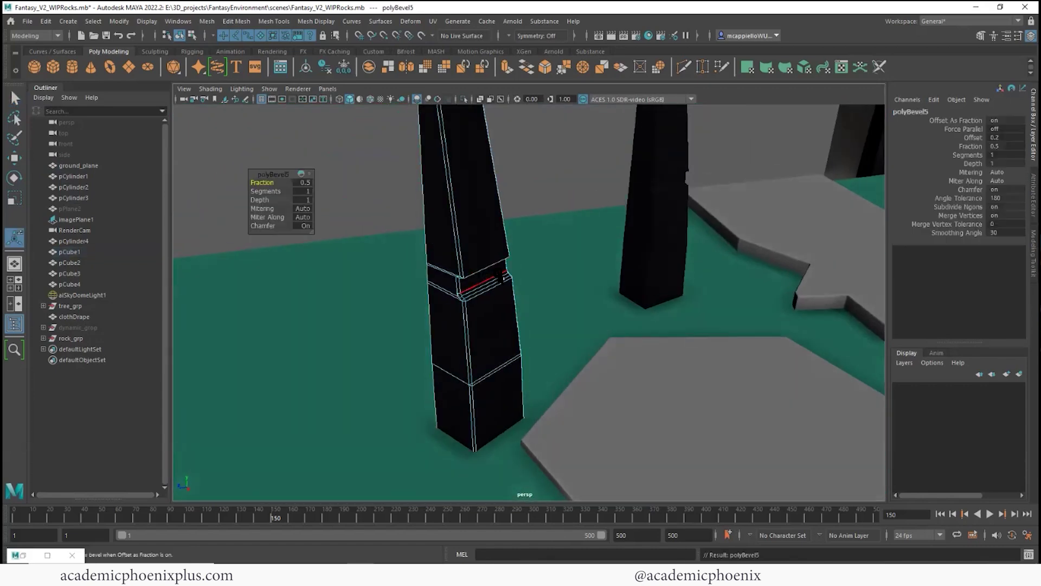
pyautogui.moveTo(278, 191); pyautogui.dragTo(280, 191)
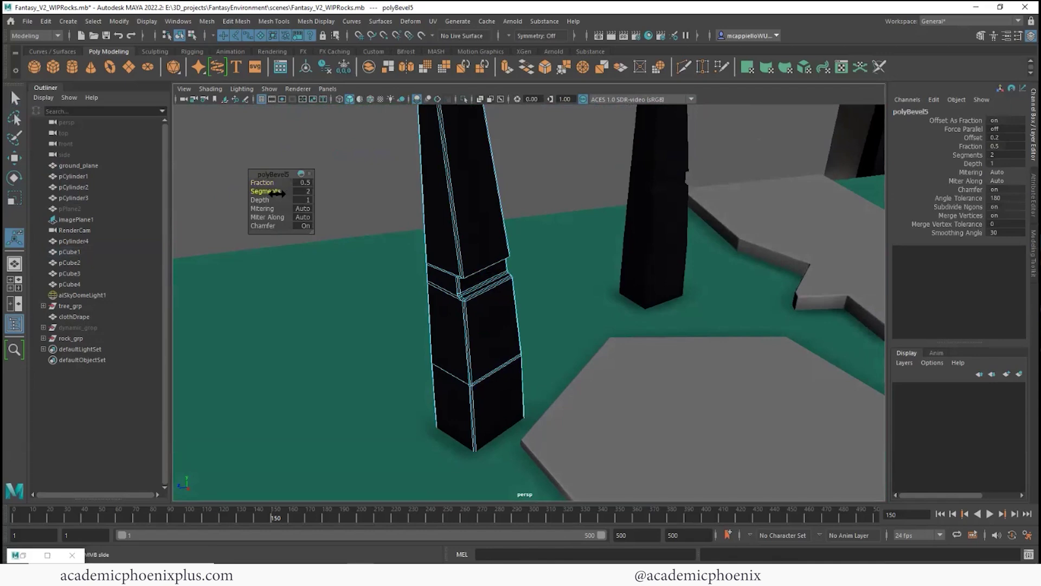
pyautogui.click(590, 221)
pyautogui.keyDown('alt'); pyautogui.moveTo(590, 220); pyautogui.dragTo(663, 288); pyautogui.keyUp('alt')
# In Arnold RenderView, turn off the crop region, set the test resolution to 50%, and show the render at 1:1.
pyautogui.click(25, 549)
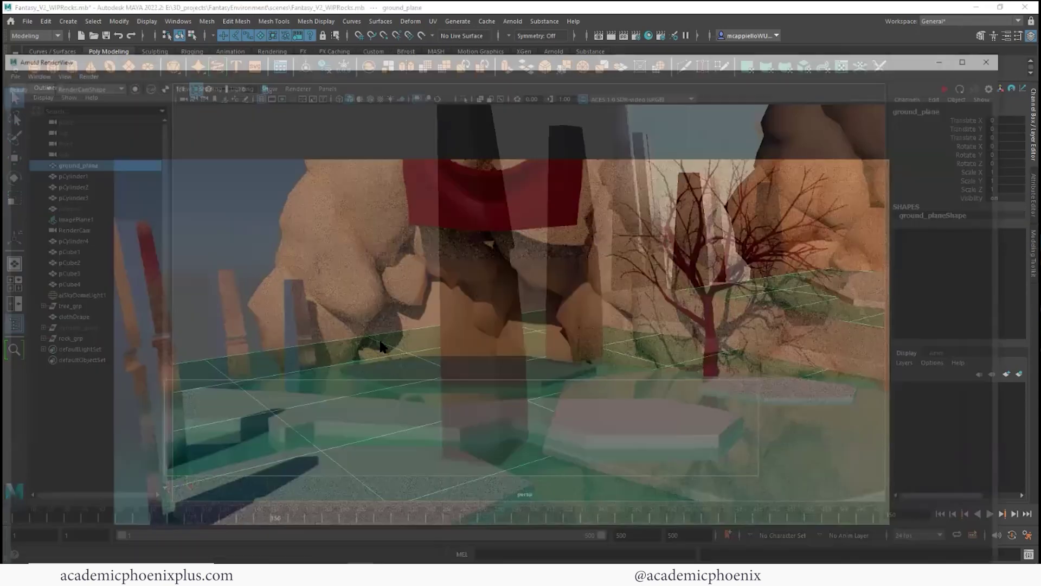
pyautogui.click(200, 33)
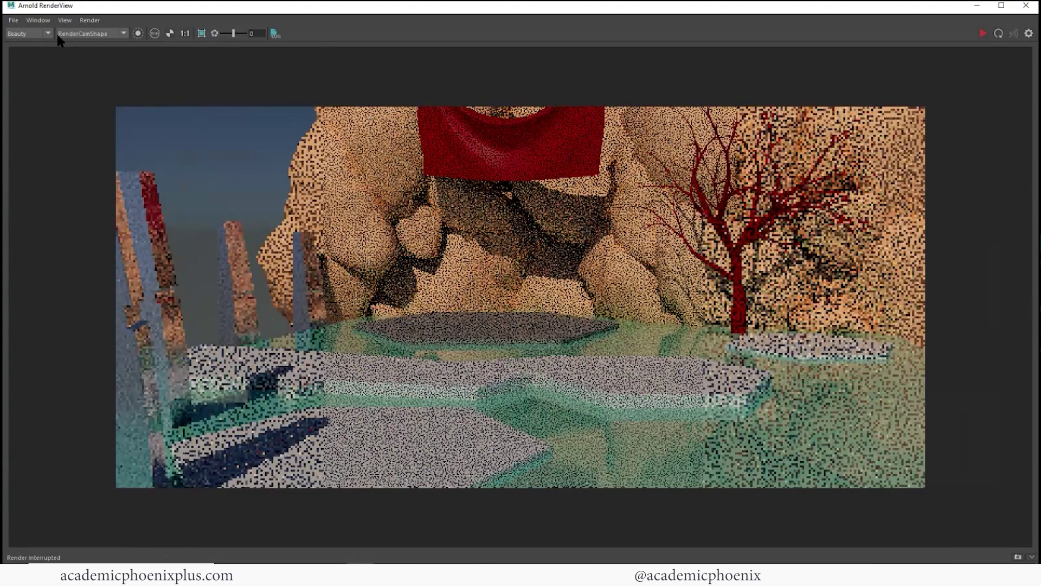
pyautogui.click(65, 20)
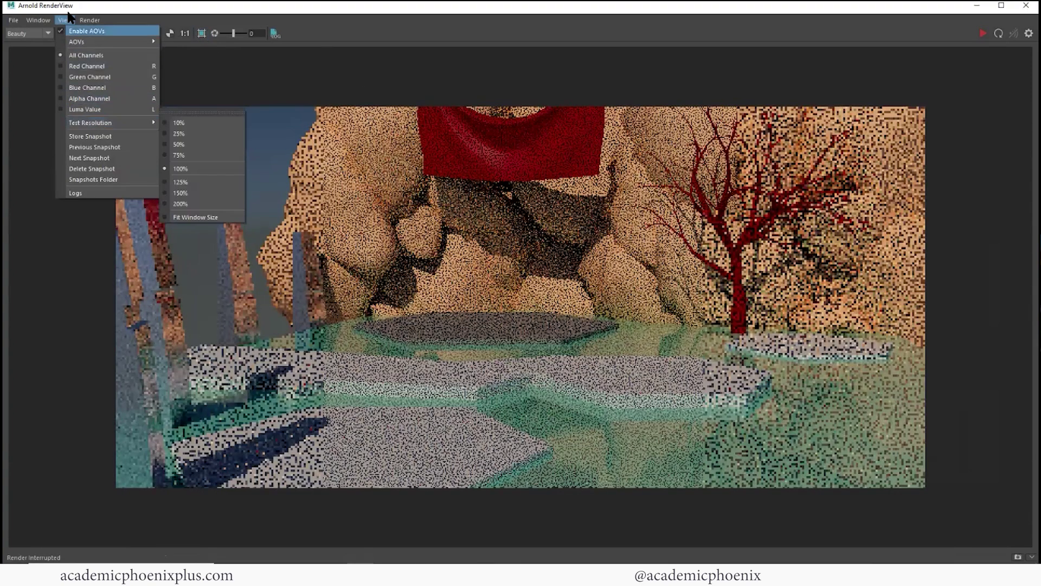
pyautogui.click(210, 143)
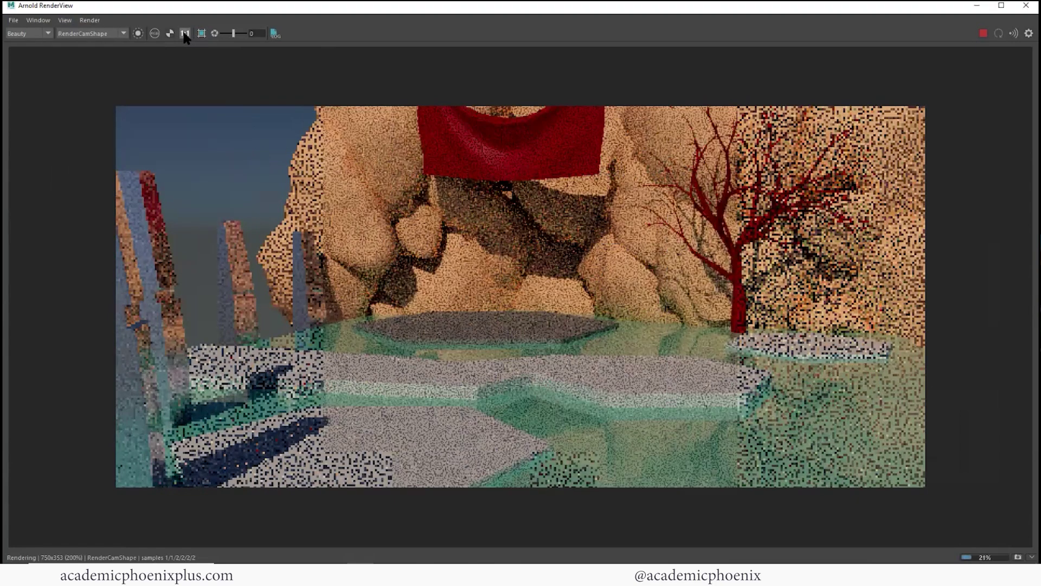
pyautogui.click(185, 34)
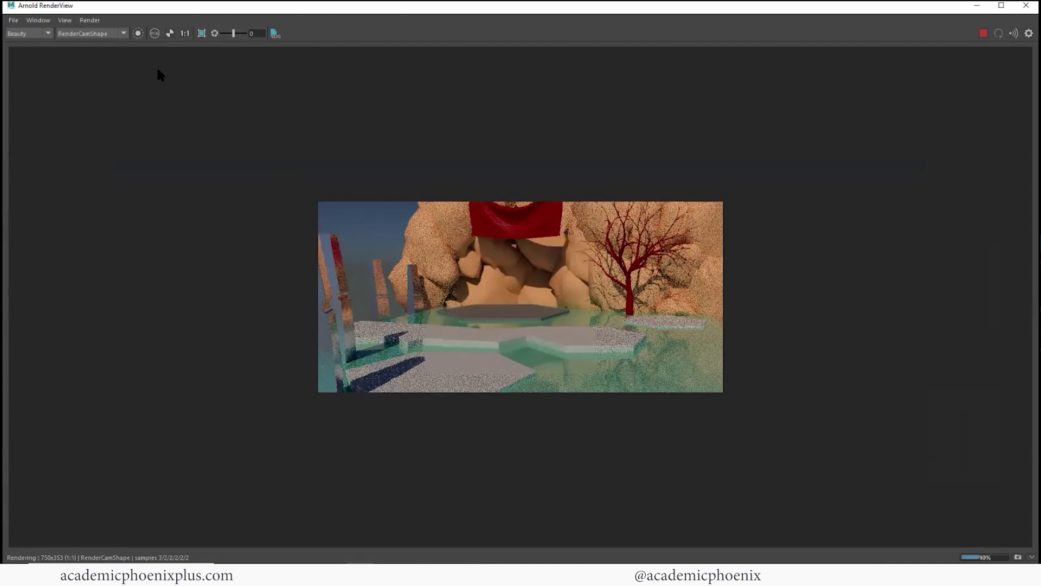
# Return from the render to the scene and select the edges around the top of the second pillar.
pyautogui.moveTo(85, 121)
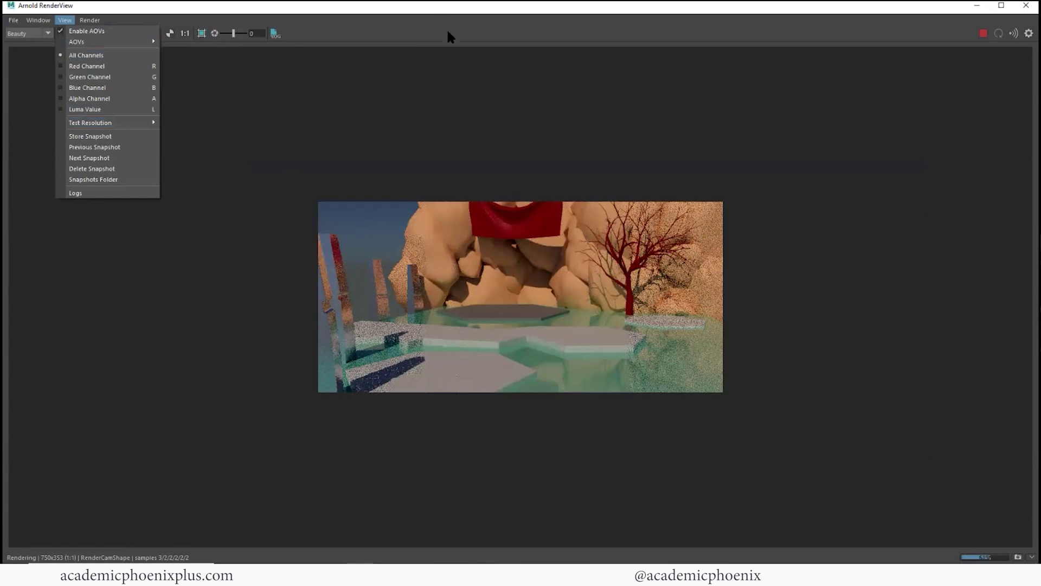
pyautogui.click(563, 87)
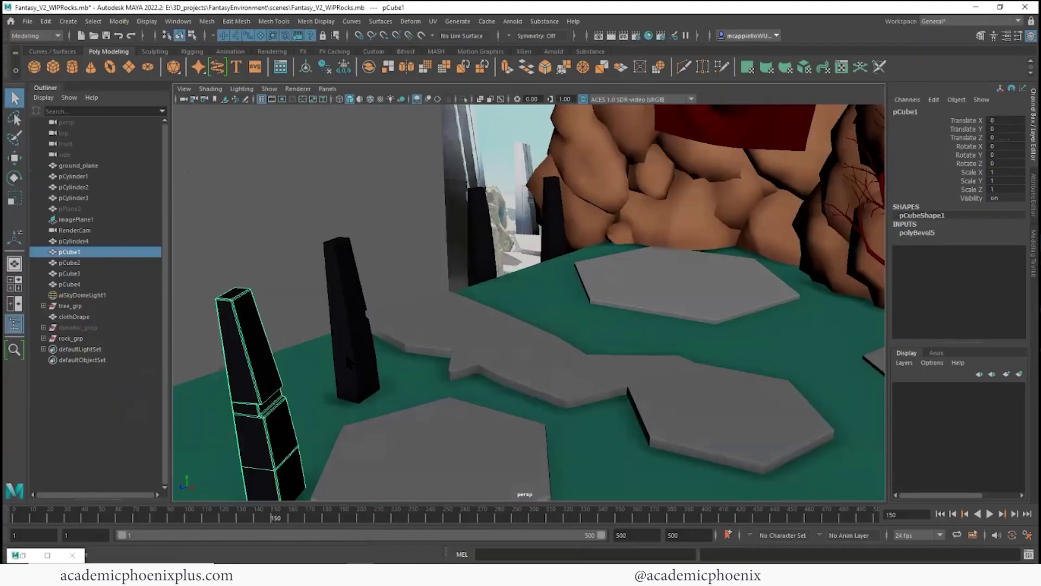
pyautogui.click(352, 304)
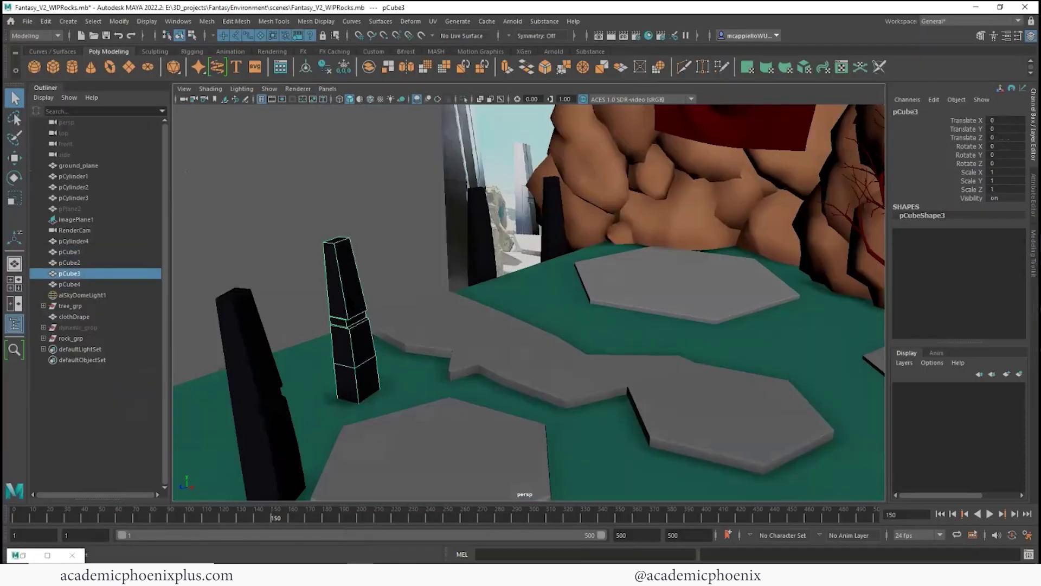
pyautogui.moveTo(353, 276); pyautogui.dragTo(351, 244, button='right')
pyautogui.moveTo(326, 216); pyautogui.dragTo(366, 242)
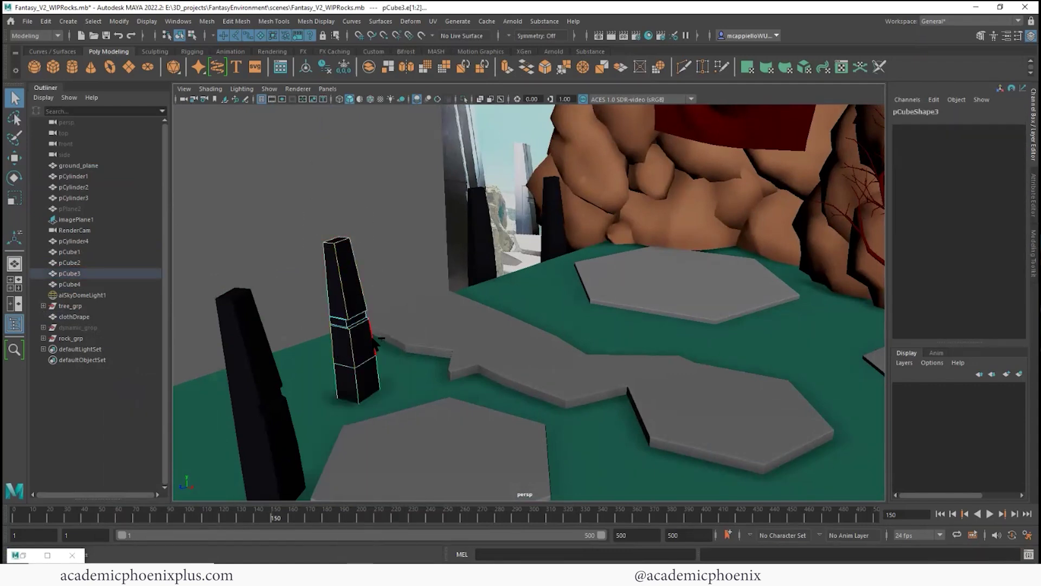
# Go around the second pillar to its horizontal notch edges and bevel its edge selection.
pyautogui.keyDown('alt'); pyautogui.moveTo(388, 345); pyautogui.dragTo(564, 301); pyautogui.keyUp('alt')
pyautogui.keyDown('alt'); pyautogui.moveTo(564, 301); pyautogui.dragTo(691, 293, button='right'); pyautogui.keyUp('alt')
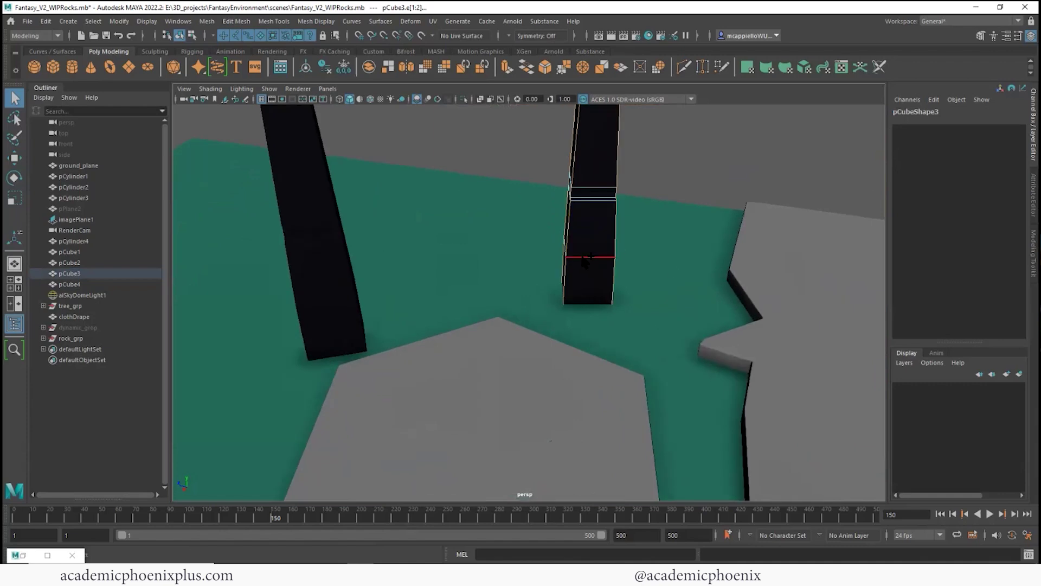
pyautogui.keyDown('alt'); pyautogui.moveTo(594, 267); pyautogui.dragTo(629, 332); pyautogui.keyUp('alt')
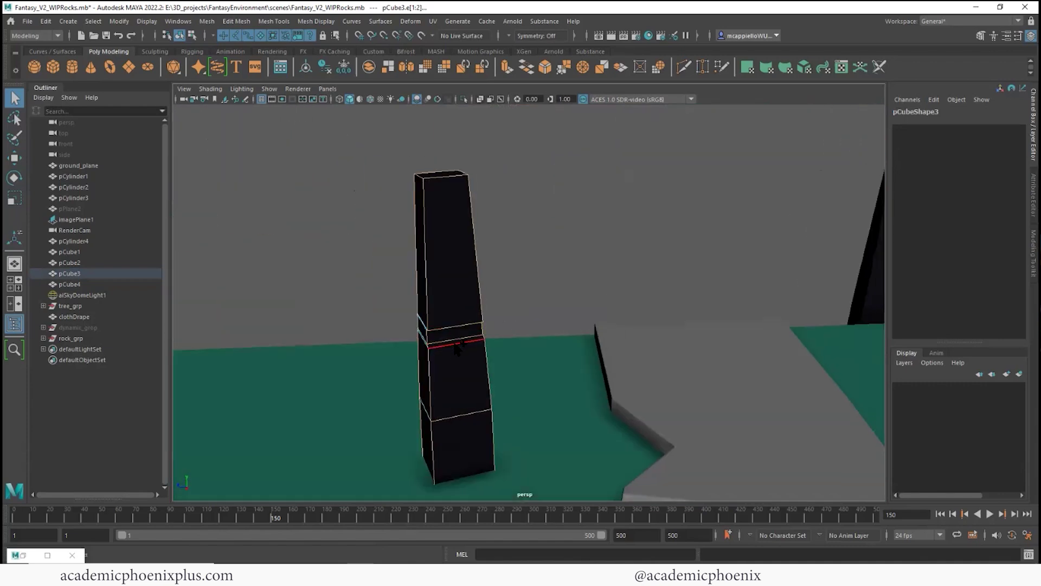
pyautogui.keyDown('alt'); pyautogui.moveTo(500, 356); pyautogui.dragTo(529, 320); pyautogui.keyUp('alt')
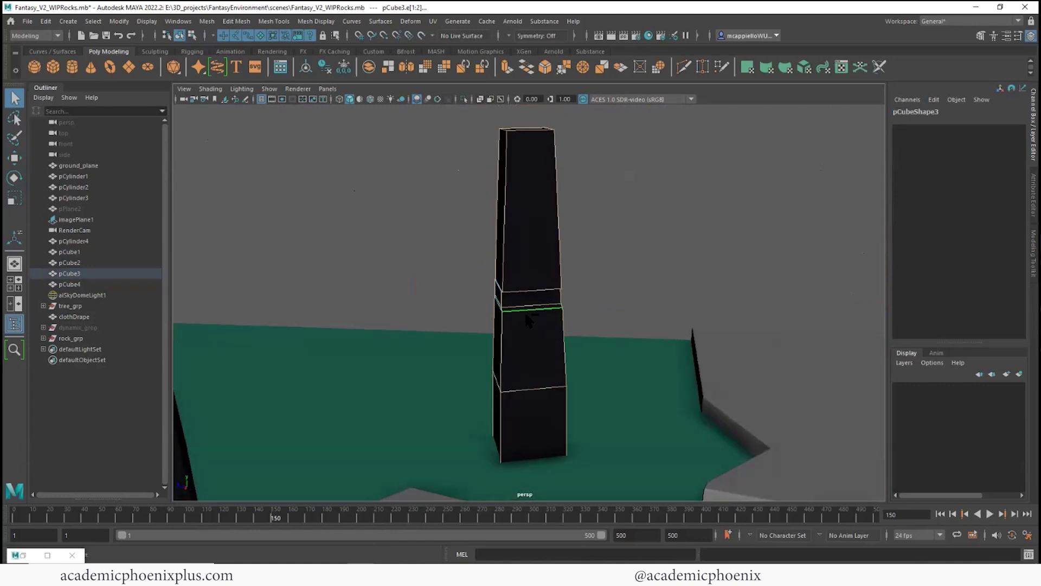
pyautogui.hotkey('ctrl', 'b')
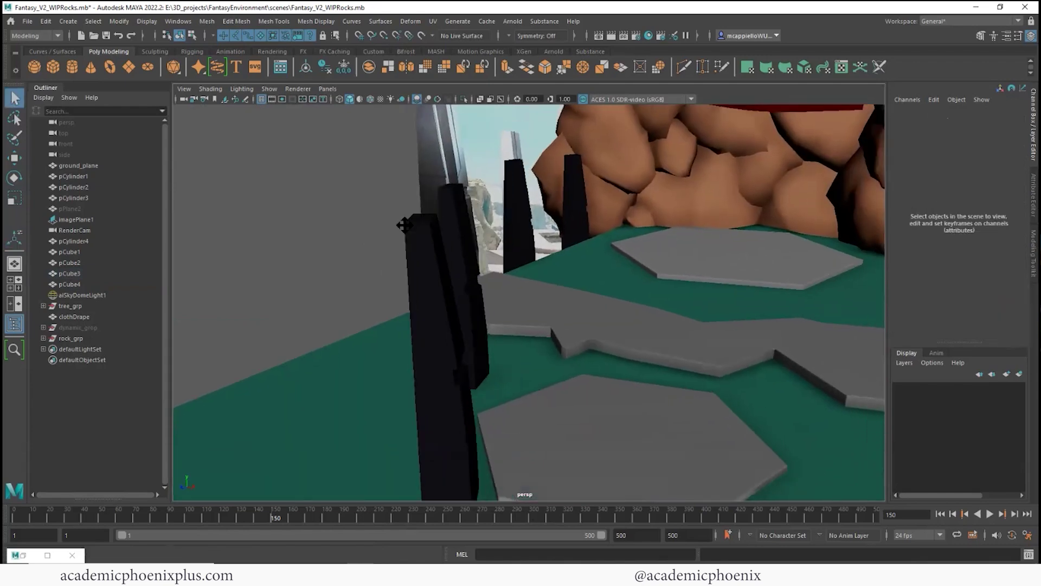
# Bevel the farthest pillar's corner, top and notch edges with fraction 0.8 and 2 segments, returning to object selection.
pyautogui.keyDown('alt'); pyautogui.moveTo(404, 225); pyautogui.dragTo(597, 284); pyautogui.keyUp('alt')
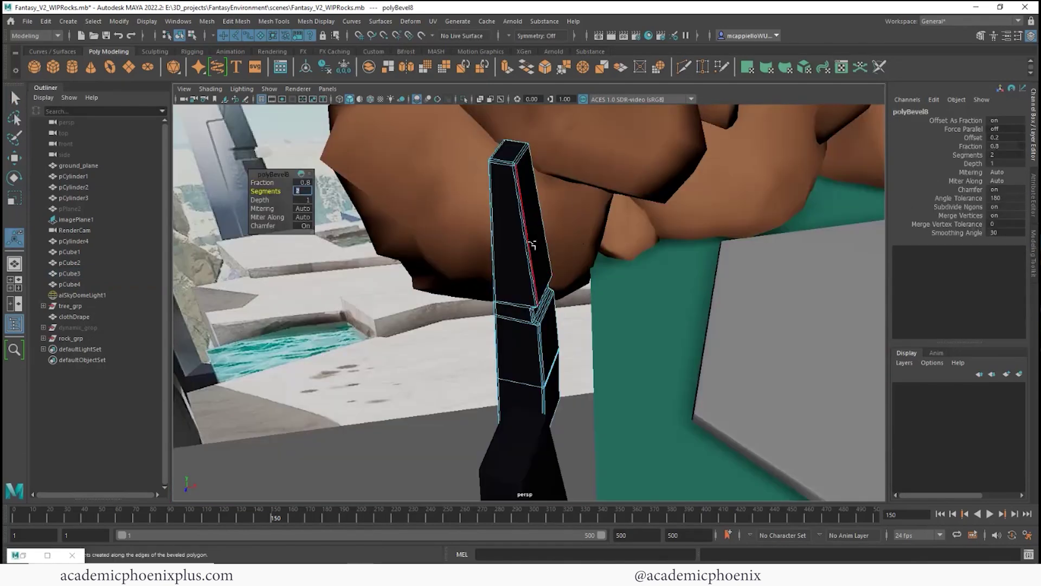
pyautogui.rightClick(534, 243)
pyautogui.moveTo(534, 243); pyautogui.dragTo(581, 228, button='right')
pyautogui.keyDown('alt'); pyautogui.moveTo(580, 228); pyautogui.dragTo(593, 267); pyautogui.keyUp('alt')
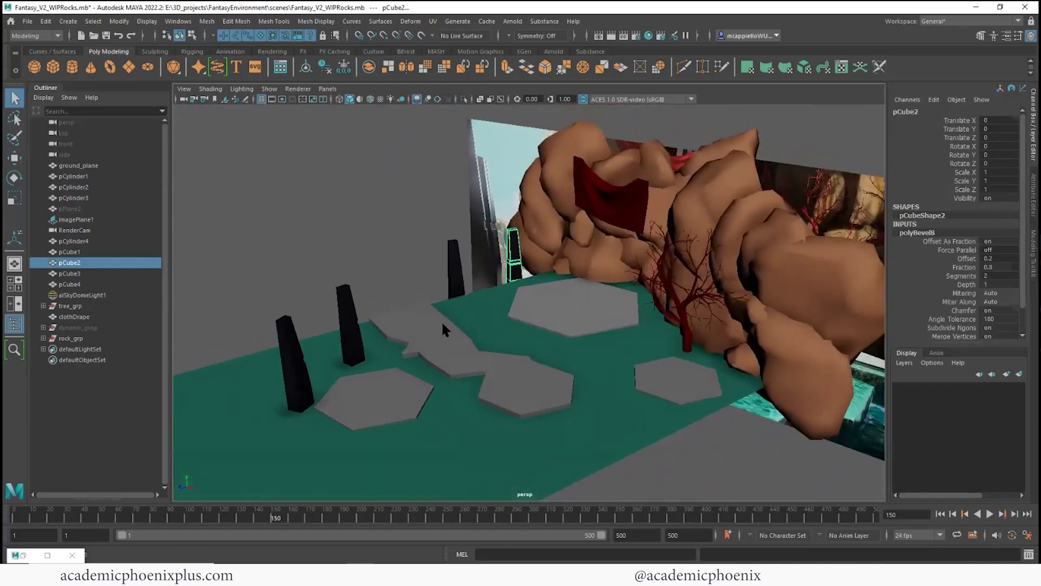
# Select the environment's slabs, pillars, ground, cloth and rocks together, delete their construction history and clear the selection.
pyautogui.keyDown('alt'); pyautogui.moveTo(444, 329); pyautogui.dragTo(457, 356, button='middle'); pyautogui.keyUp('alt')
pyautogui.keyDown('alt'); pyautogui.moveTo(772, 400); pyautogui.dragTo(821, 365, button='middle'); pyautogui.keyUp('alt')
pyautogui.moveTo(795, 456); pyautogui.dragTo(326, 186)
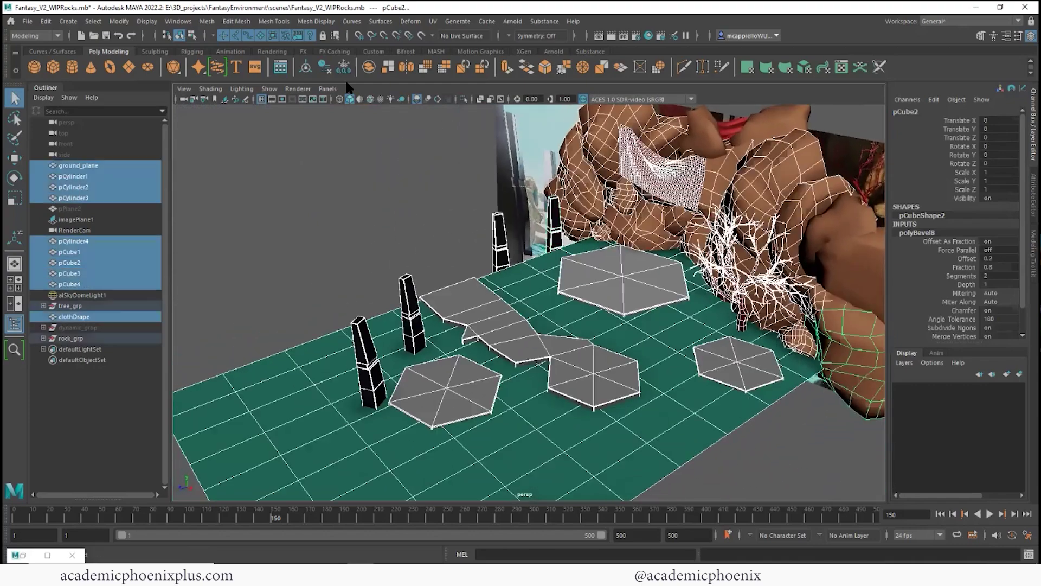
pyautogui.click(341, 68)
pyautogui.click(379, 216)
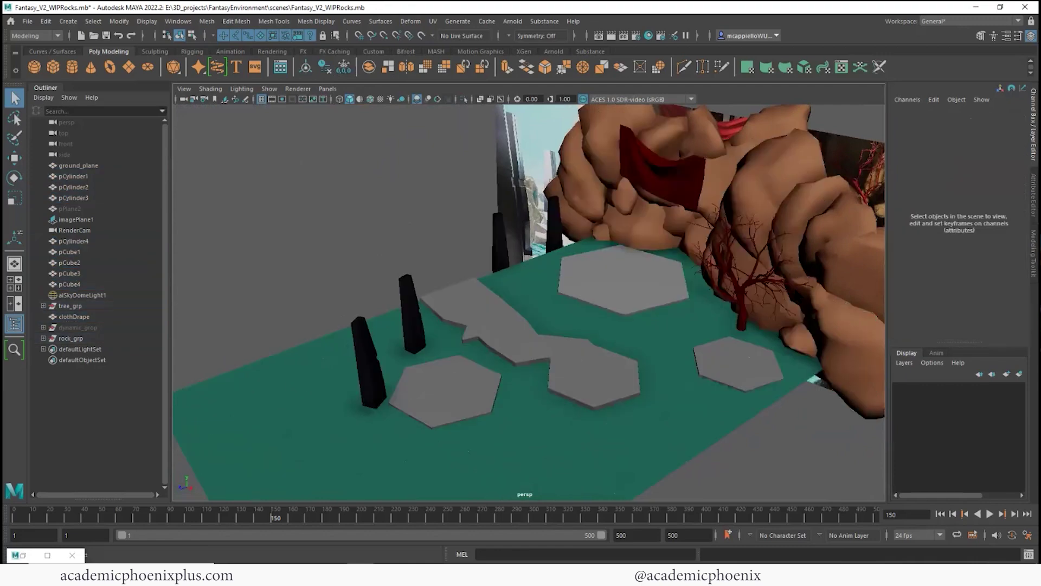
# Examine the hexagonal and stepped stone slabs by selecting them individually and together.
pyautogui.click(698, 208)
pyautogui.click(599, 295)
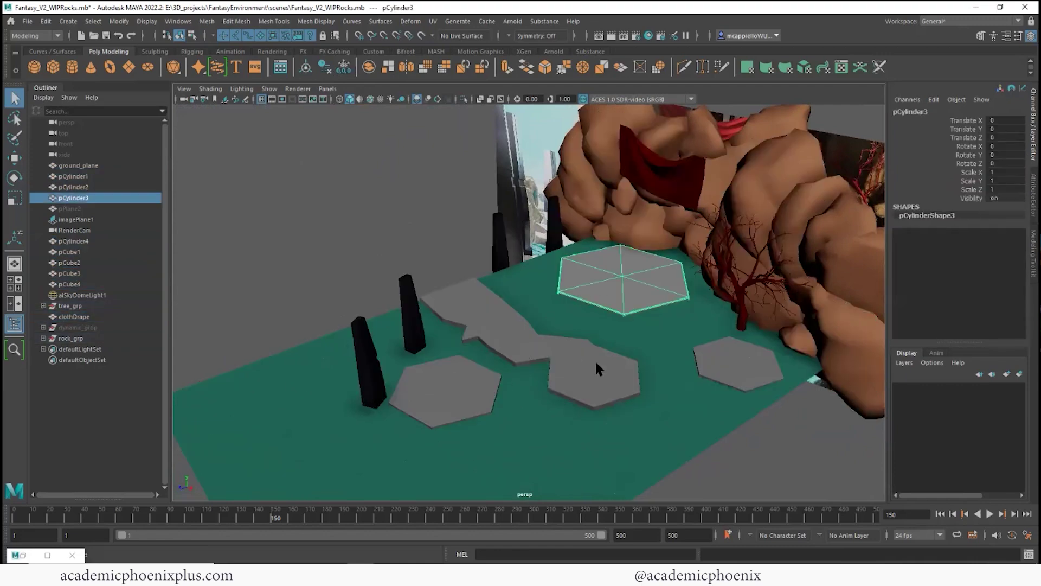
pyautogui.click(594, 360)
pyautogui.keyDown('alt'); pyautogui.moveTo(509, 323); pyautogui.dragTo(407, 394); pyautogui.keyUp('alt')
pyautogui.keyDown('shift'); pyautogui.click(406, 394); pyautogui.keyUp('shift')
pyautogui.keyDown('shift'); pyautogui.click(666, 181); pyautogui.keyUp('shift')
pyautogui.keyDown('shift'); pyautogui.click(767, 250); pyautogui.keyUp('shift')
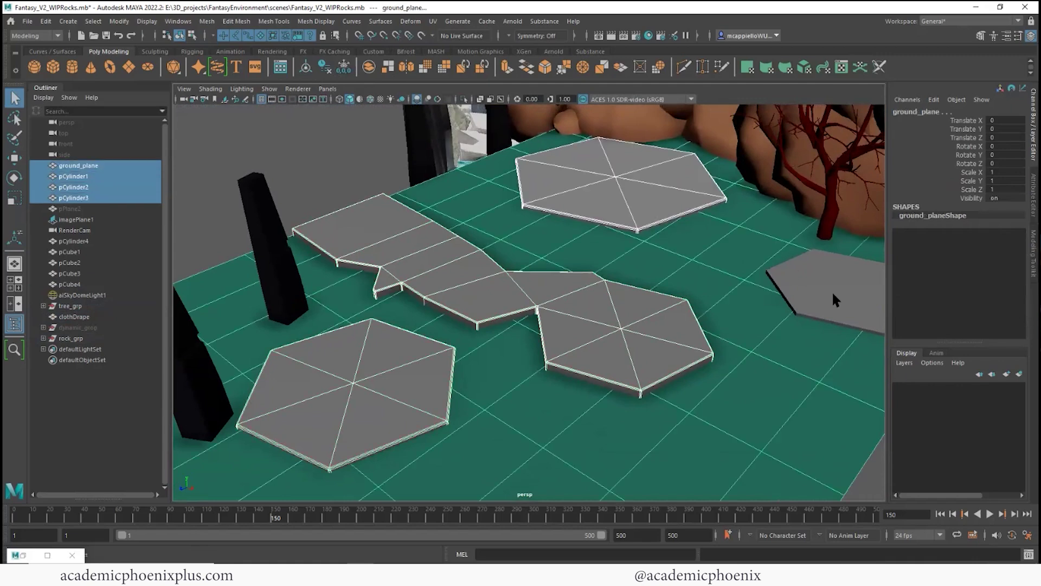
pyautogui.click(667, 195)
pyautogui.keyDown('shift'); pyautogui.click(413, 391); pyautogui.keyUp('shift')
pyautogui.keyDown('alt'); pyautogui.moveTo(708, 320); pyautogui.dragTo(617, 291, button='right'); pyautogui.keyUp('alt')
pyautogui.keyDown('alt'); pyautogui.moveTo(617, 293); pyautogui.dragTo(613, 347); pyautogui.keyUp('alt')
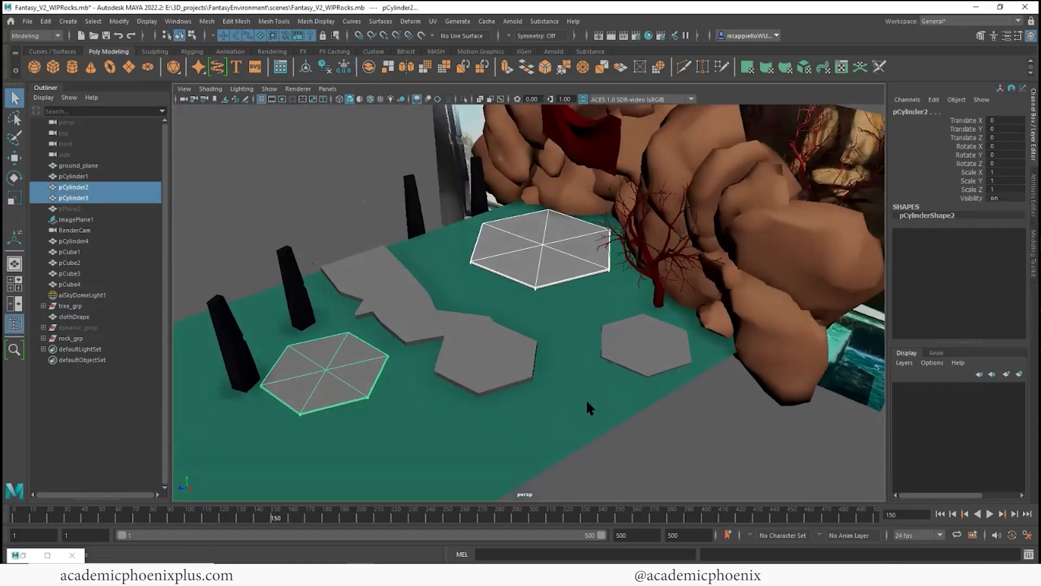
# Examine the four pillars by selecting them one after another from front to back.
pyautogui.click(230, 338)
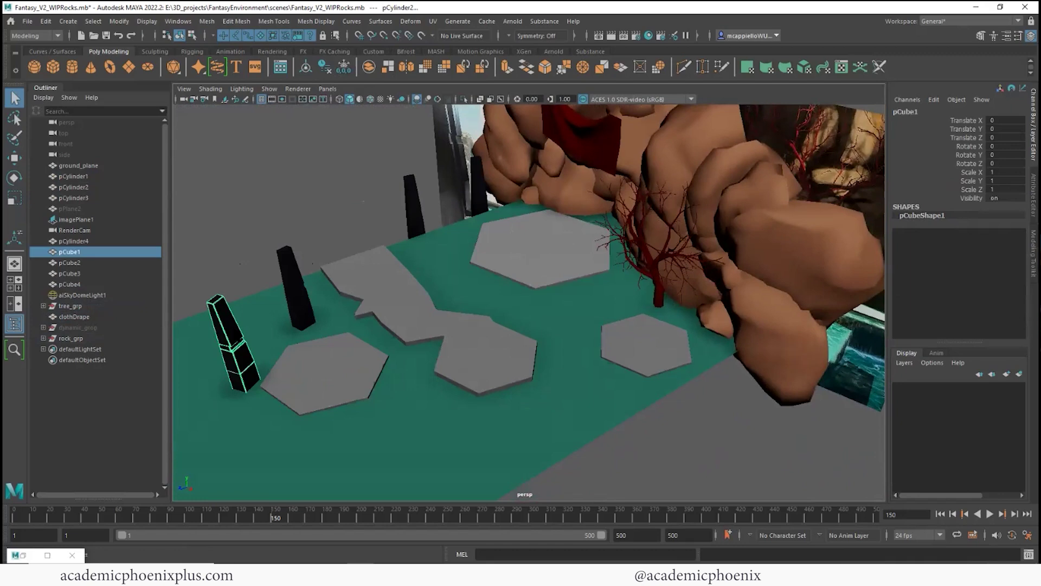
pyautogui.click(295, 301)
pyautogui.click(417, 216)
pyautogui.click(480, 199)
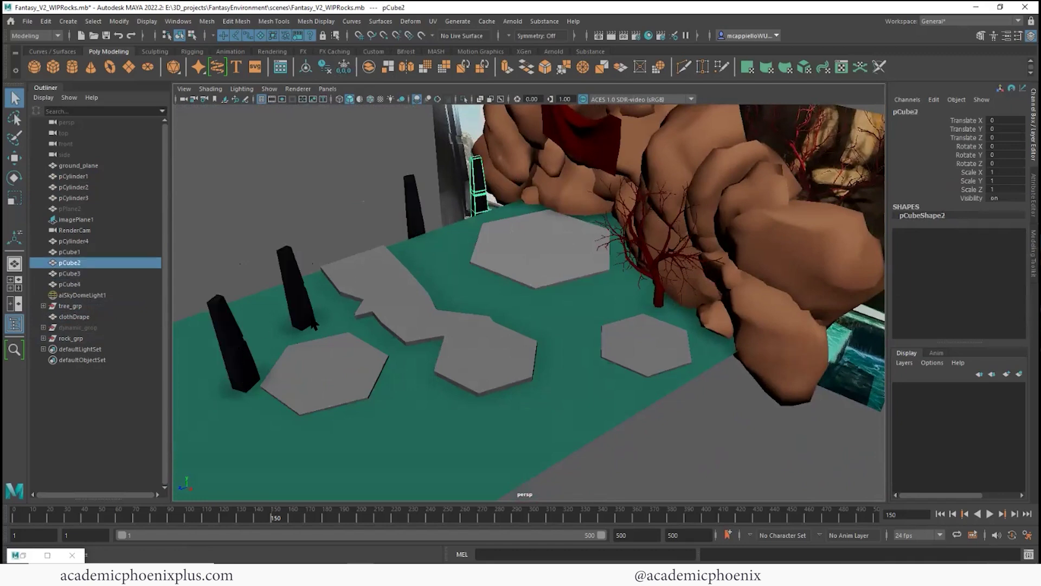
pyautogui.click(245, 351)
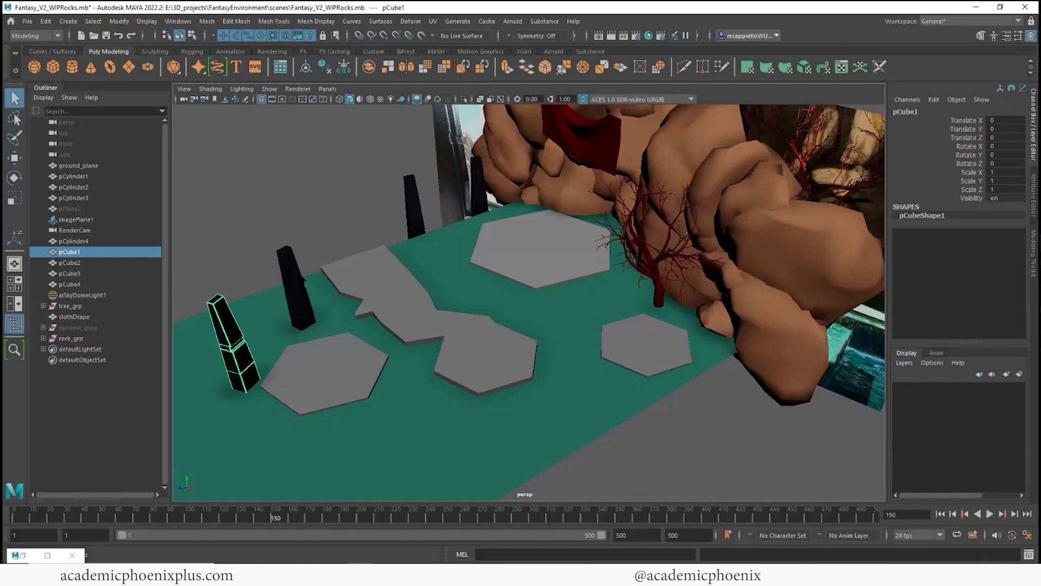
pyautogui.click(295, 301)
pyautogui.click(418, 216)
pyautogui.click(479, 188)
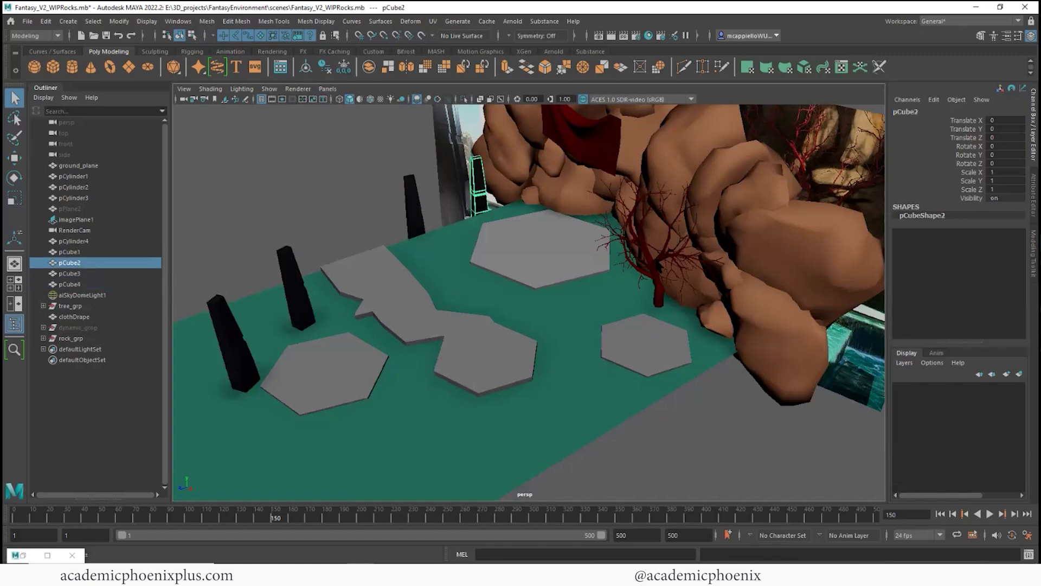
# Examine the rock wall from several sides, selecting individual rocks such as the large one behind the tree.
pyautogui.keyDown('alt'); pyautogui.moveTo(517, 264); pyautogui.dragTo(707, 215); pyautogui.keyUp('alt')
pyautogui.click(241, 360)
pyautogui.click(707, 215)
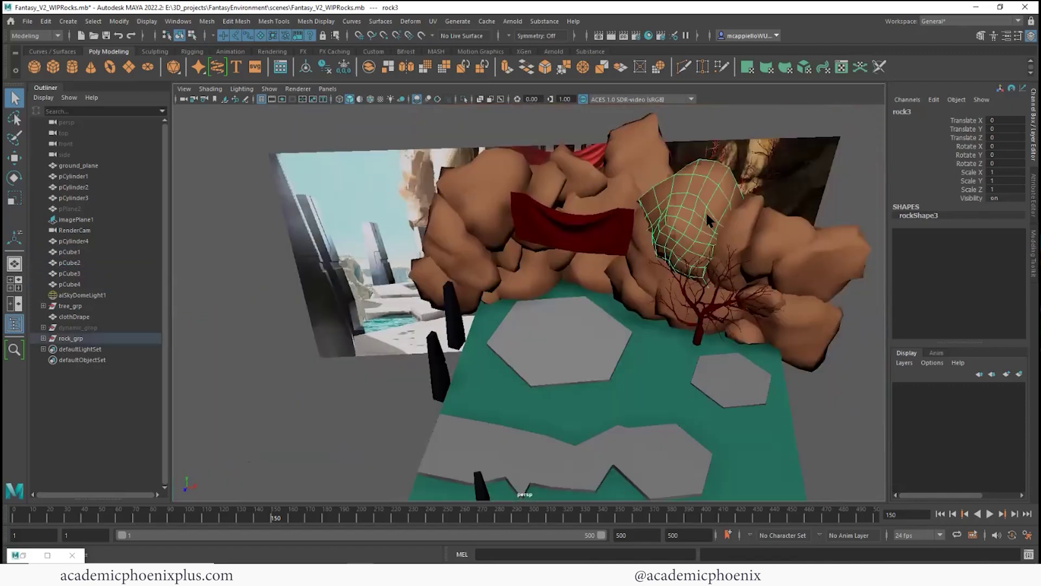
pyautogui.click(766, 238)
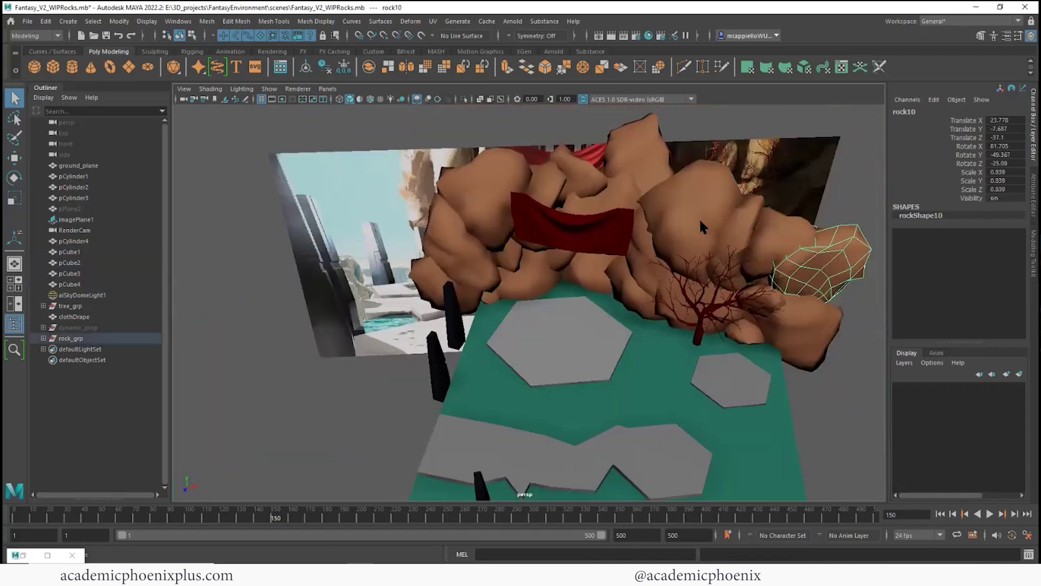
pyautogui.click(716, 221)
pyautogui.keyDown('alt'); pyautogui.moveTo(737, 293); pyautogui.dragTo(835, 271); pyautogui.keyUp('alt')
pyautogui.keyDown('alt'); pyautogui.moveTo(520, 271); pyautogui.dragTo(488, 283, button='middle'); pyautogui.keyUp('alt')
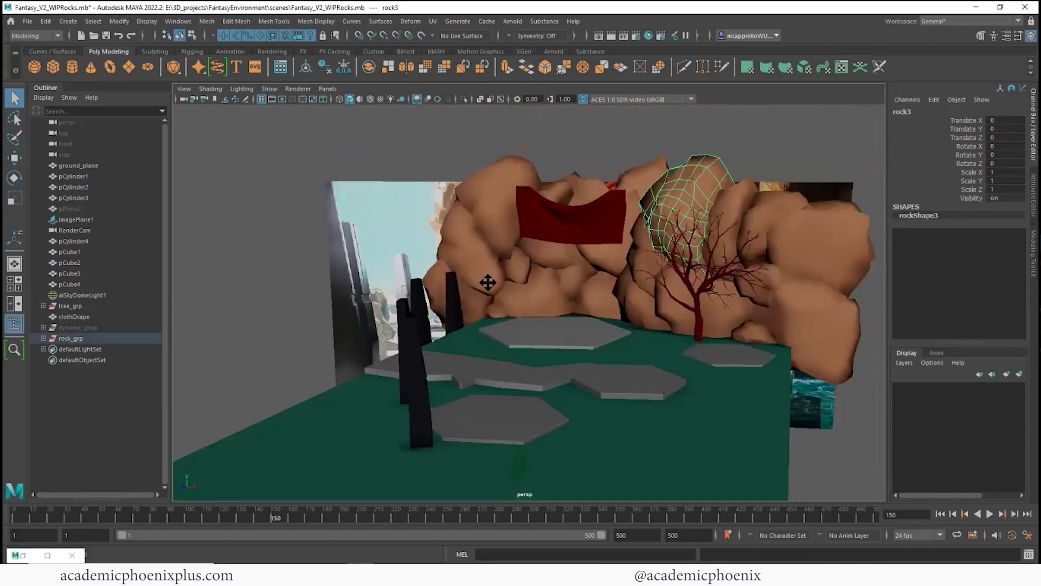
pyautogui.keyDown('alt'); pyautogui.moveTo(488, 283); pyautogui.dragTo(379, 304); pyautogui.keyUp('alt')
# Select and frame the front pillar and switch to the UV Editing workspace.
pyautogui.click(249, 369)
pyautogui.press('f')
pyautogui.keyDown('alt'); pyautogui.moveTo(520, 325); pyautogui.dragTo(580, 304); pyautogui.keyUp('alt')
pyautogui.click(968, 21)
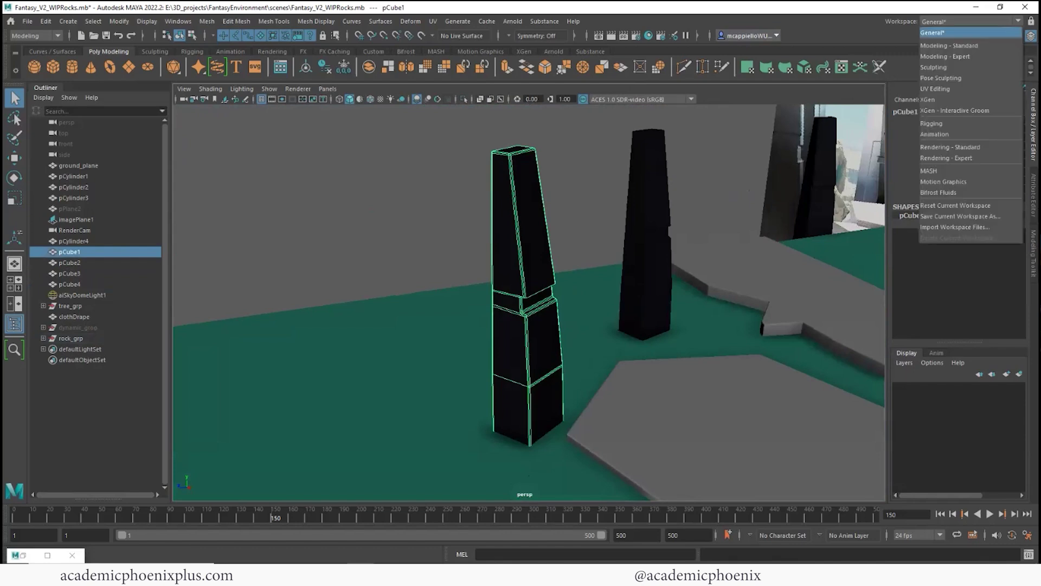
pyautogui.click(943, 89)
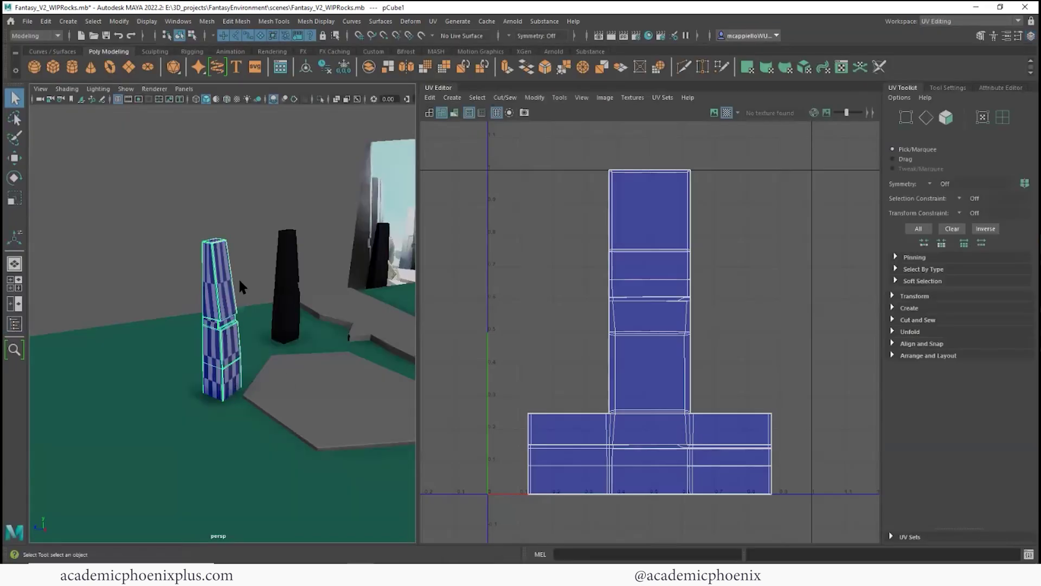
# Apply an Automatic UV projection to the front pillar and check its checker pattern.
pyautogui.click(434, 22)
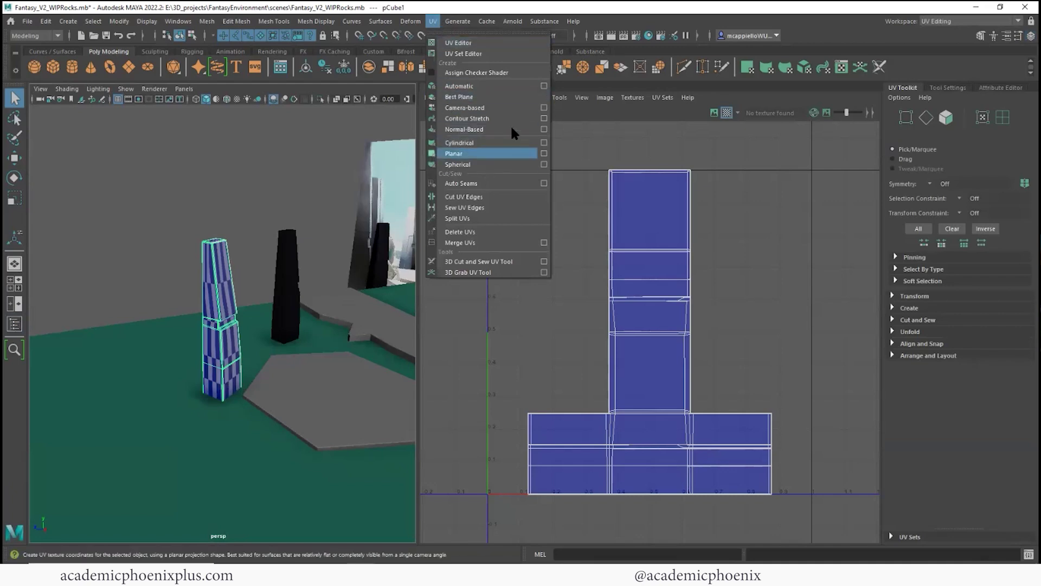
pyautogui.click(496, 85)
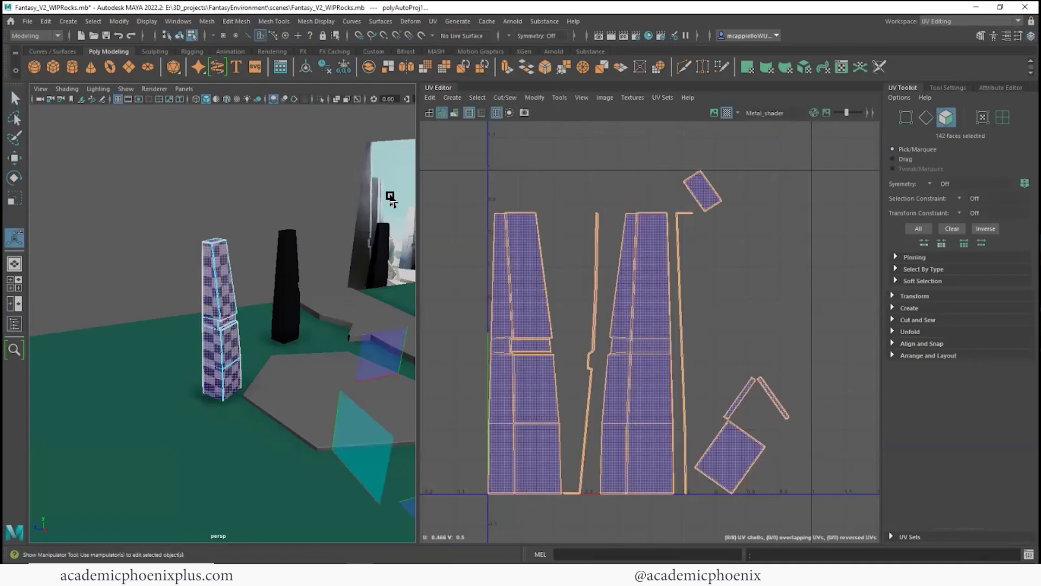
pyautogui.keyDown('alt'); pyautogui.moveTo(269, 363); pyautogui.dragTo(352, 365); pyautogui.keyUp('alt')
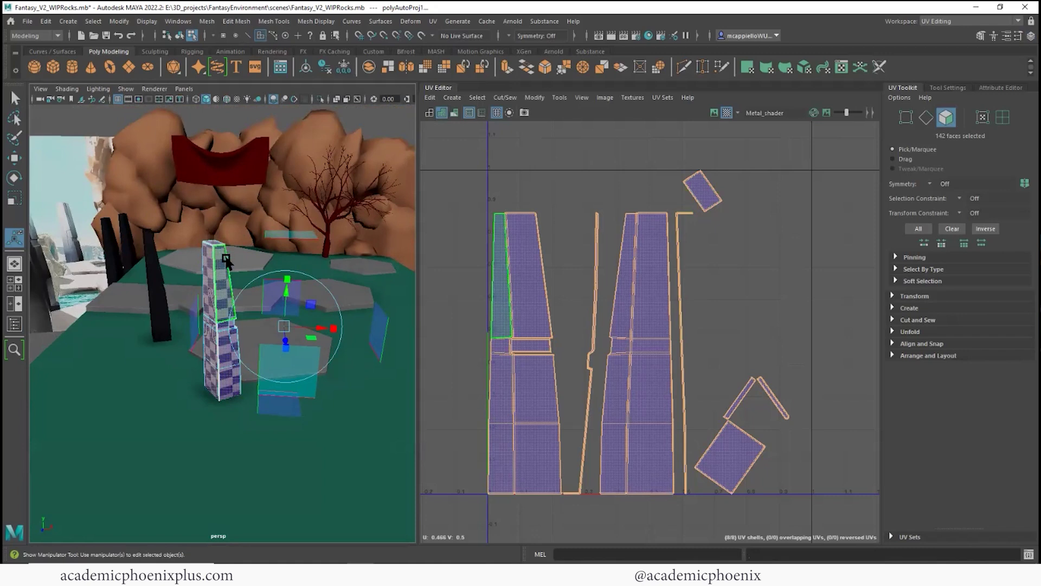
# Select the large rock behind the tree as an object and apply an Automatic UV projection to it.
pyautogui.click(324, 153)
pyautogui.moveTo(337, 141); pyautogui.dragTo(360, 103, button='right')
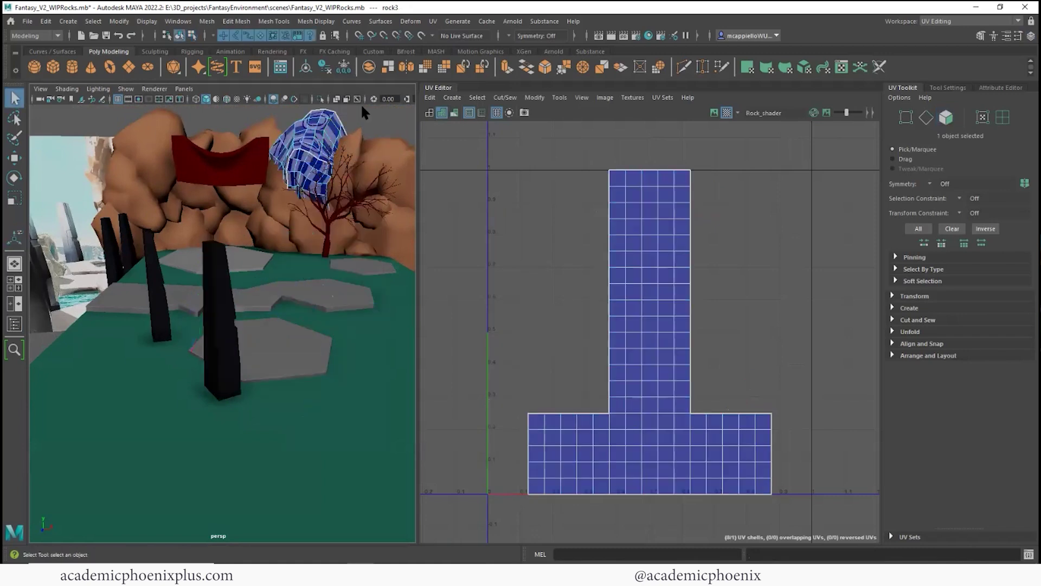
pyautogui.click(439, 21)
pyautogui.click(476, 102)
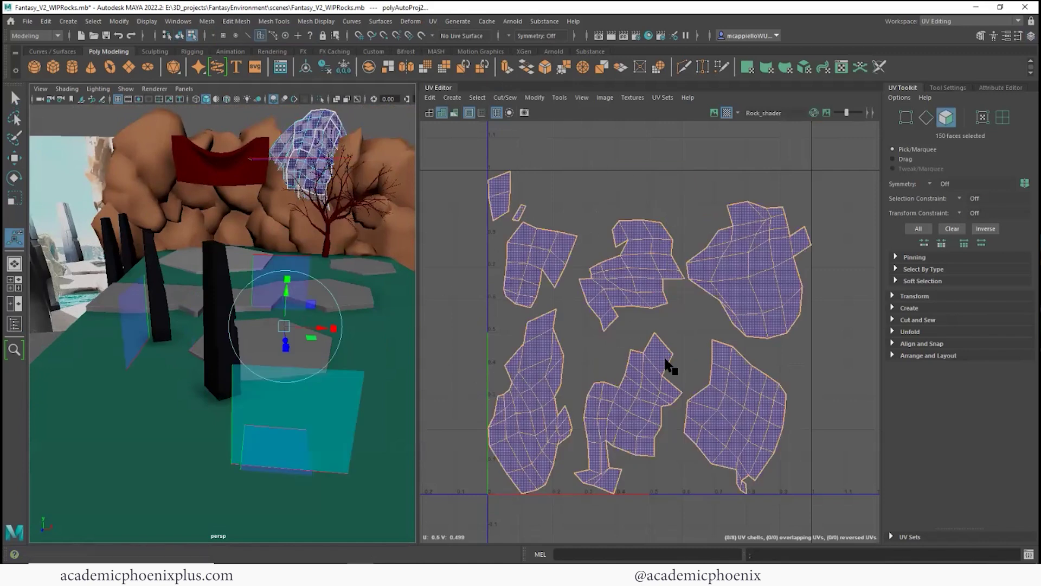
# Select the front pillar again, frame it in object mode and inspect its checker pattern and UV shells.
pyautogui.keyDown('alt'); pyautogui.moveTo(342, 328); pyautogui.dragTo(233, 311); pyautogui.keyUp('alt')
pyautogui.click(222, 326)
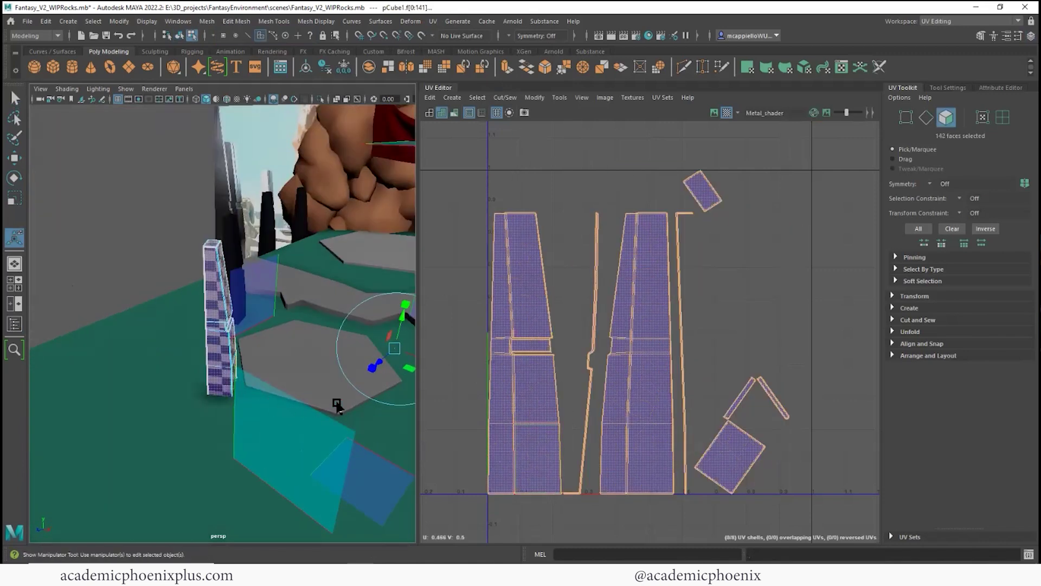
pyautogui.moveTo(655, 313)
pyautogui.keyDown('alt'); pyautogui.mouseDown(button='middle')
pyautogui.moveTo(633, 314)
pyautogui.moveTo(658, 303)
pyautogui.mouseUp(button='middle'); pyautogui.keyUp('alt')
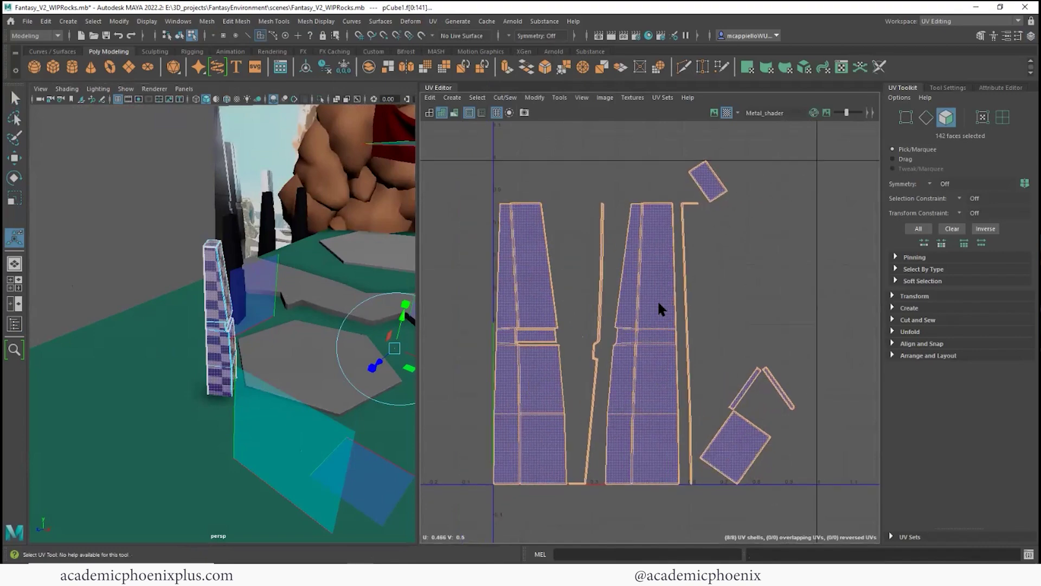
pyautogui.press('f')
pyautogui.keyDown('alt'); pyautogui.moveTo(260, 244); pyautogui.dragTo(138, 287); pyautogui.keyUp('alt')
pyautogui.moveTo(220, 242); pyautogui.dragTo(271, 229, button='right')
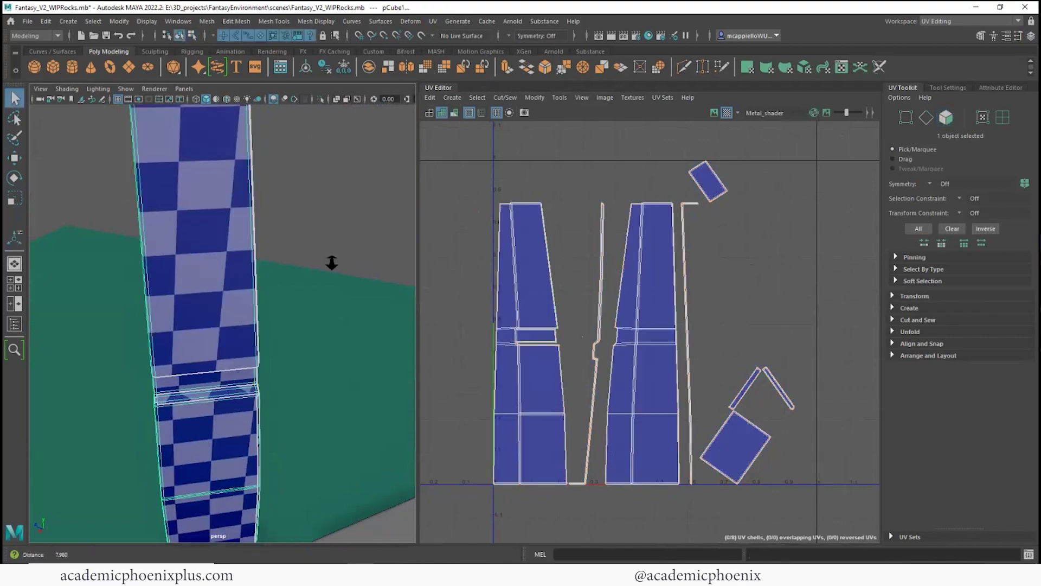
# Switch the front pillar to edge selection and select the edge loop along its long vertical corner.
pyautogui.keyDown('alt'); pyautogui.moveTo(330, 263); pyautogui.dragTo(176, 315, button='right'); pyautogui.keyUp('alt')
pyautogui.moveTo(176, 315)
pyautogui.keyDown('alt'); pyautogui.mouseDown()
pyautogui.moveTo(235, 325)
pyautogui.moveTo(491, 322)
pyautogui.moveTo(454, 340)
pyautogui.moveTo(196, 309)
pyautogui.mouseUp(); pyautogui.keyUp('alt')
pyautogui.moveTo(196, 241); pyautogui.dragTo(196, 222, button='right')
pyautogui.doubleClick(168, 266)
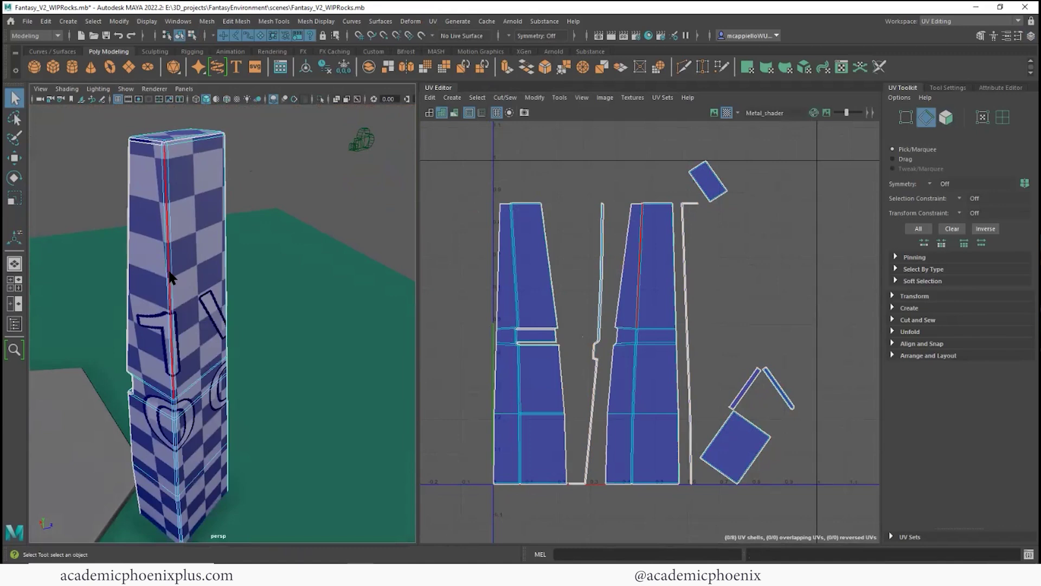
pyautogui.click(370, 145)
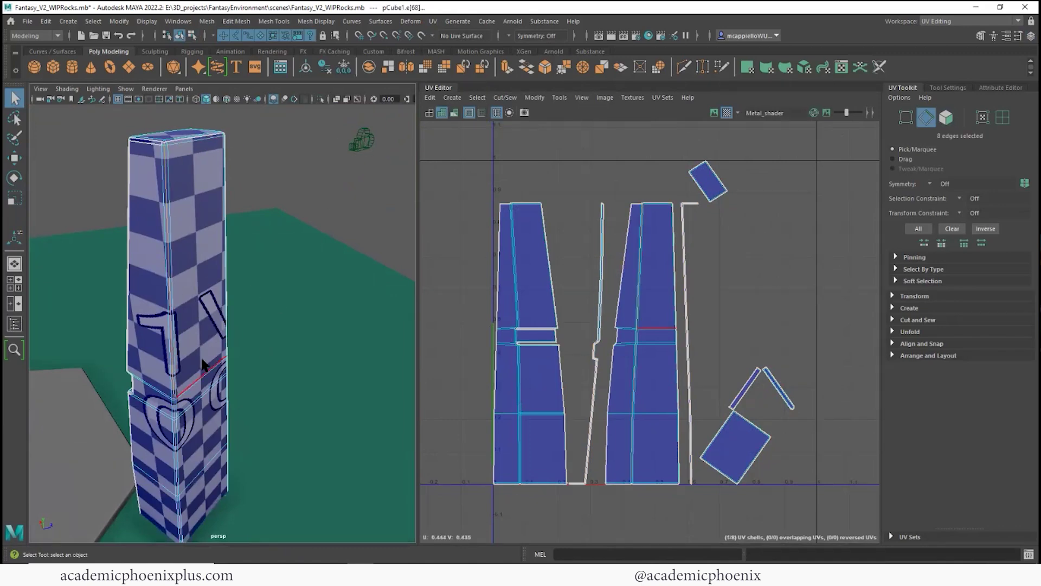
pyautogui.doubleClick(173, 386)
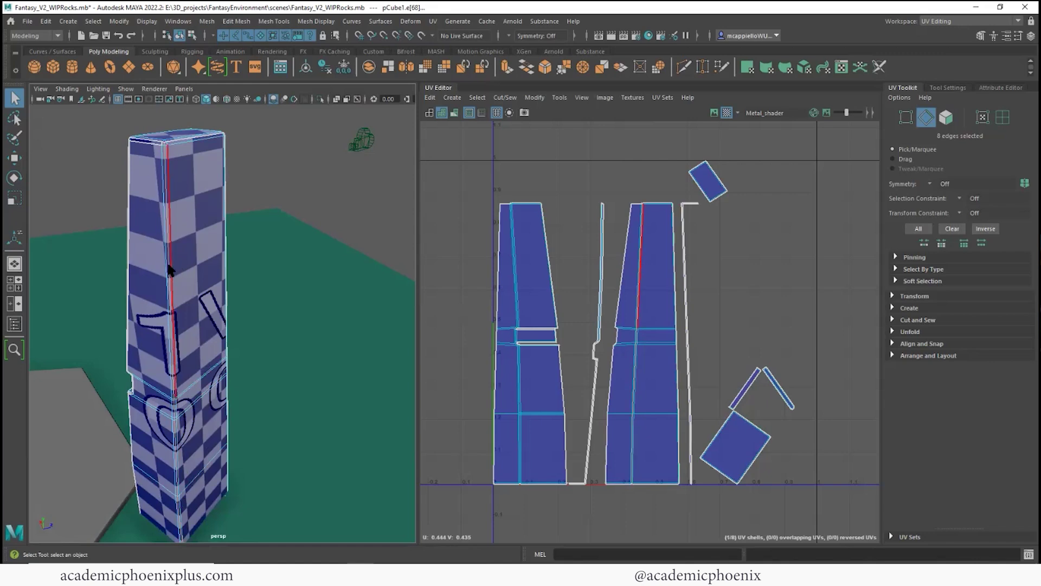
# Cut the UVs along the front pillar's selected long vertical corner edge loop.
pyautogui.scroll(5, 612, 233)
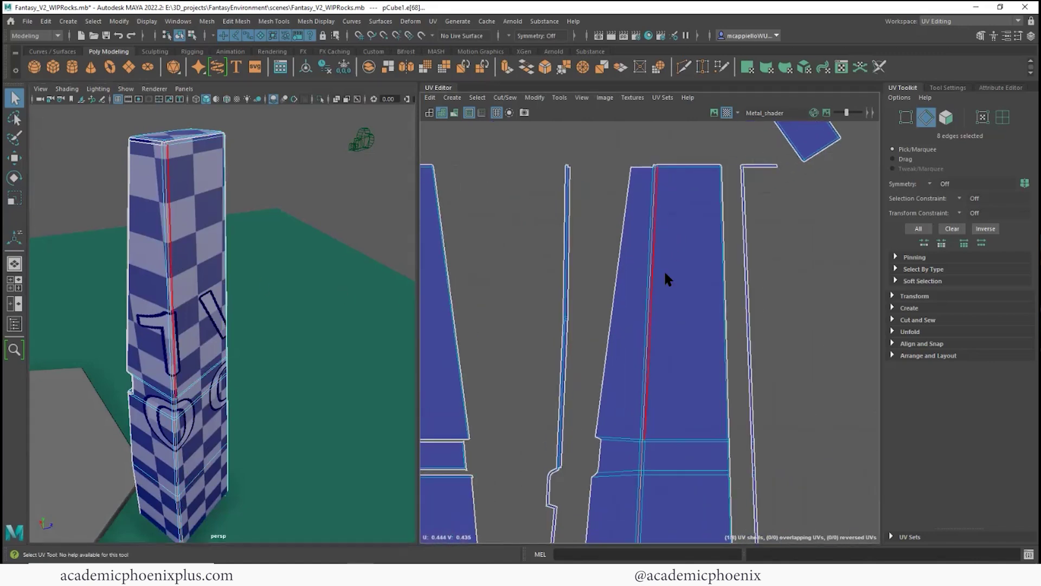
pyautogui.keyDown('shift'); pyautogui.moveTo(657, 255); pyautogui.dragTo(616, 285, button='right'); pyautogui.keyUp('shift')
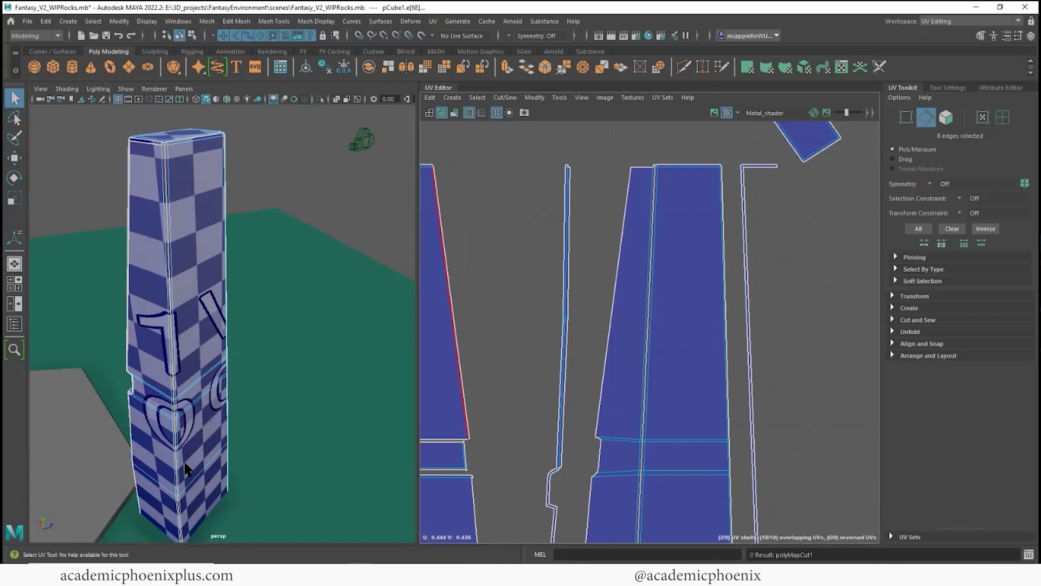
# Select the upper seam edge along the pillar's next vertical corner, above the notch.
pyautogui.keyDown('alt'); pyautogui.moveTo(165, 306); pyautogui.dragTo(225, 308); pyautogui.keyUp('alt')
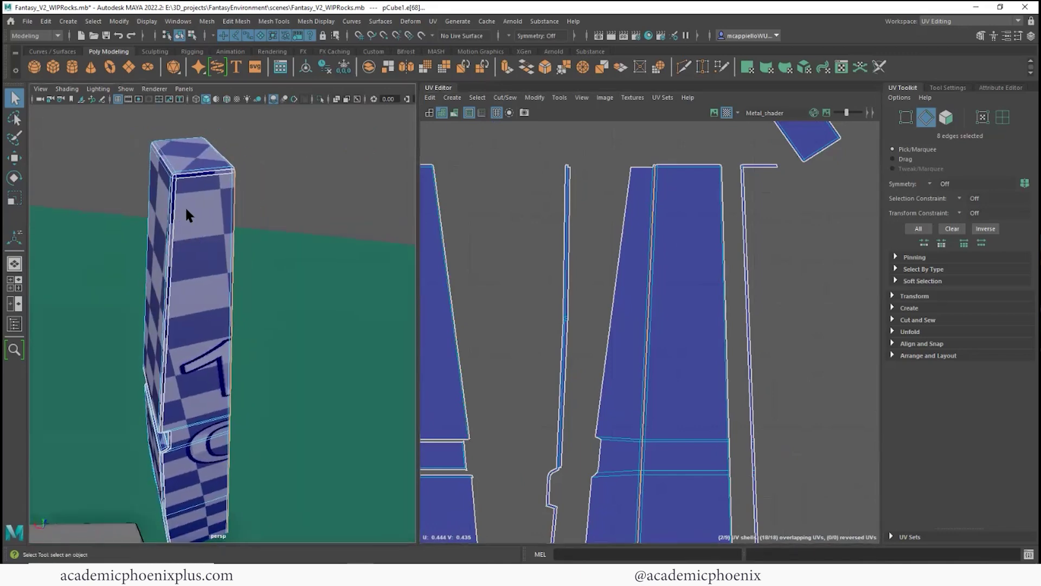
pyautogui.keyDown('alt'); pyautogui.moveTo(184, 206); pyautogui.dragTo(239, 249, button='middle'); pyautogui.keyUp('alt')
pyautogui.scroll(4, 242, 250)
pyautogui.keyDown('alt'); pyautogui.moveTo(244, 252); pyautogui.dragTo(263, 261); pyautogui.keyUp('alt')
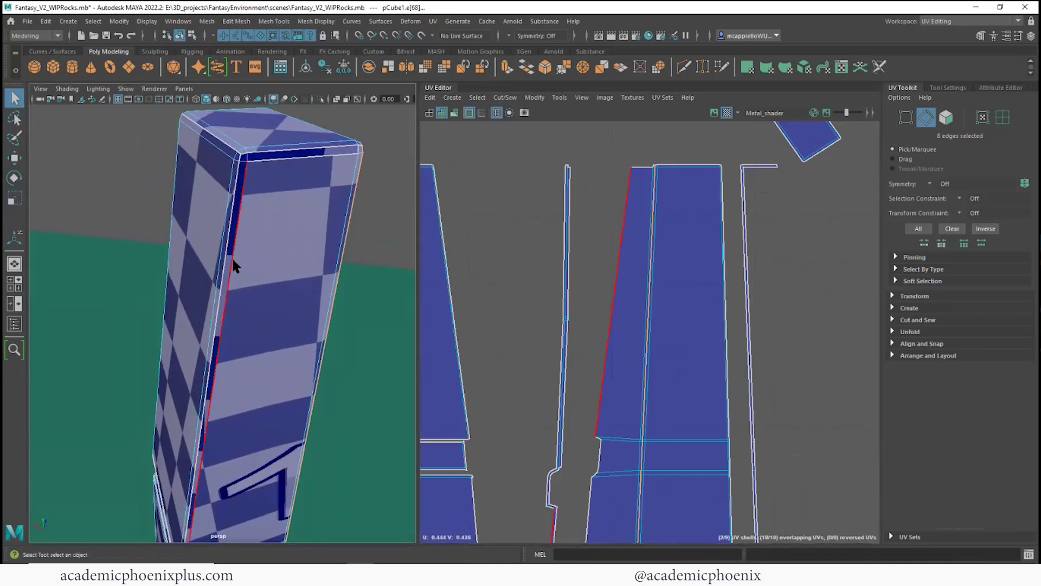
pyautogui.click(232, 256)
# Add the notch and lower corner edges to the selection and apply Move and Sew to join the narrow strip to the wide shell.
pyautogui.keyDown('alt'); pyautogui.moveTo(242, 313); pyautogui.dragTo(262, 230, button='middle'); pyautogui.keyUp('alt')
pyautogui.keyDown('alt'); pyautogui.moveTo(268, 287); pyautogui.dragTo(275, 271); pyautogui.keyUp('alt')
pyautogui.scroll(-1, 571, 350)
pyautogui.keyDown('alt'); pyautogui.moveTo(571, 351); pyautogui.dragTo(556, 236, button='middle'); pyautogui.keyUp('alt')
pyautogui.scroll(4, 801, 321)
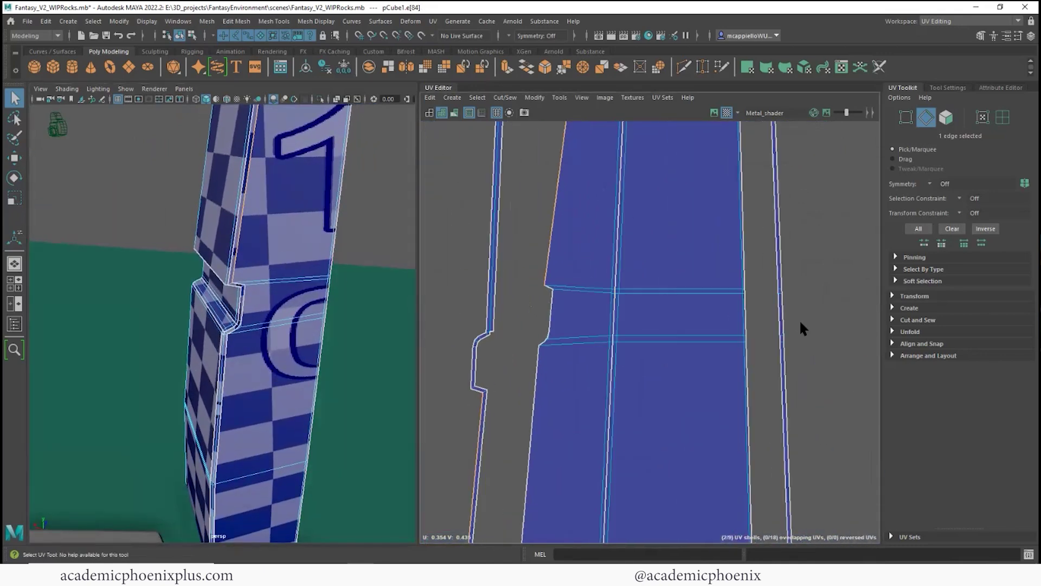
pyautogui.keyDown('shift'); pyautogui.click(550, 291); pyautogui.keyUp('shift')
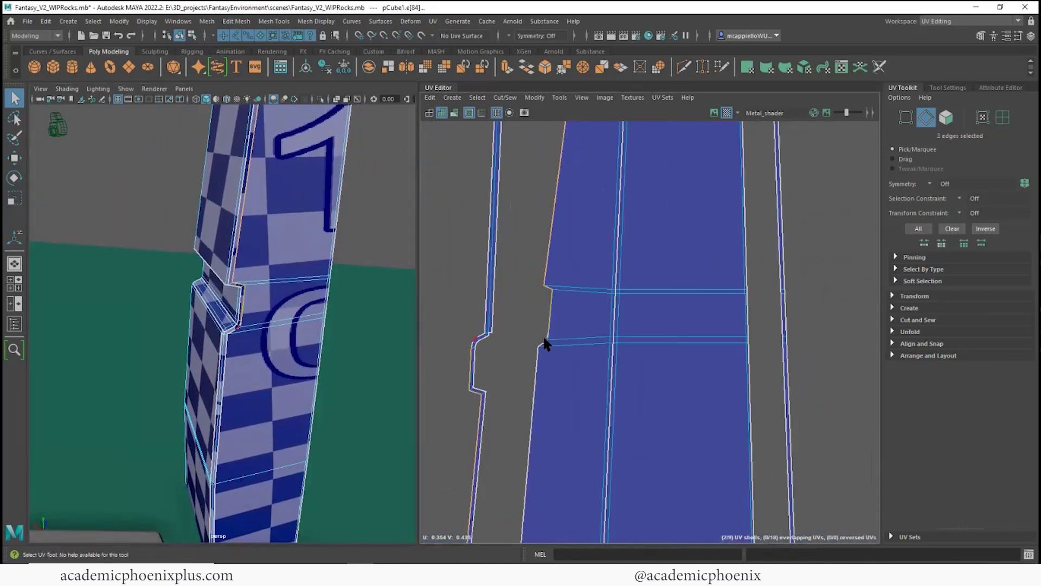
pyautogui.keyDown('shift'); pyautogui.click(538, 348); pyautogui.keyUp('shift')
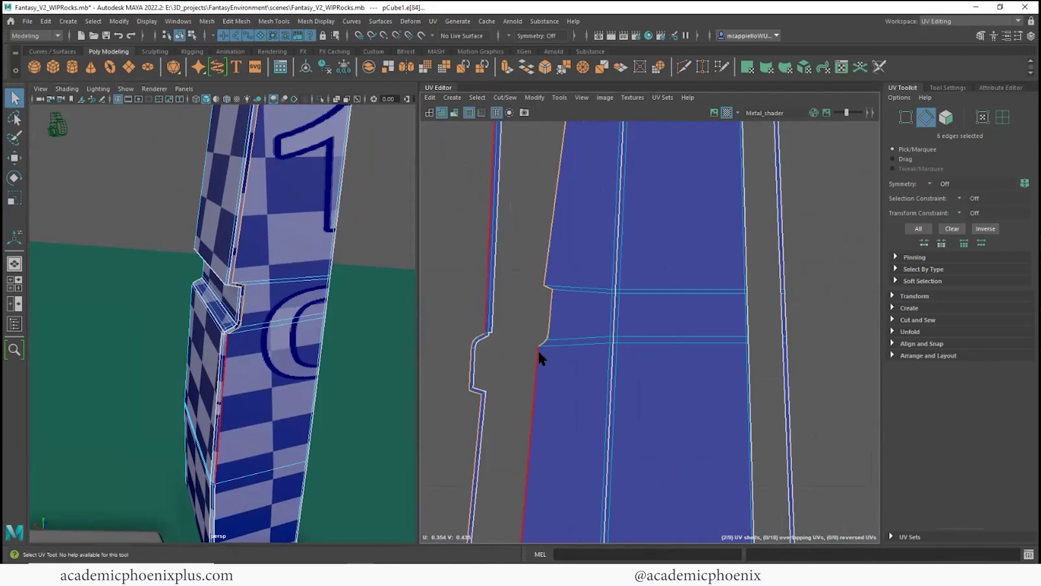
pyautogui.keyDown('shift'); pyautogui.click(538, 350); pyautogui.keyUp('shift')
pyautogui.keyDown('alt'); pyautogui.moveTo(566, 377); pyautogui.dragTo(539, 343, button='right'); pyautogui.keyUp('alt')
pyautogui.keyDown('alt'); pyautogui.moveTo(539, 344); pyautogui.dragTo(538, 187, button='middle'); pyautogui.keyUp('alt')
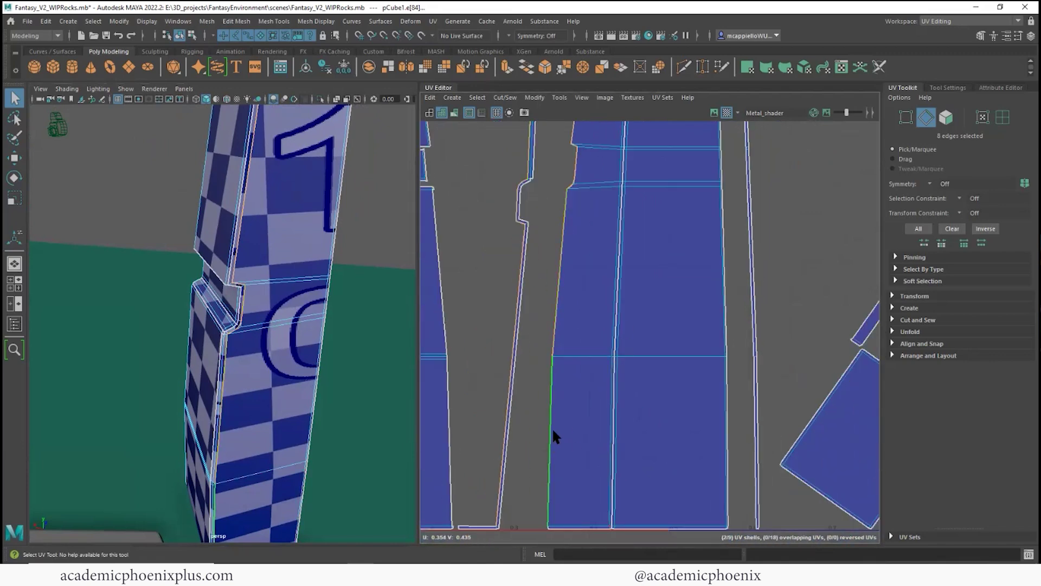
pyautogui.keyDown('shift'); pyautogui.moveTo(563, 325); pyautogui.dragTo(580, 368, button='right'); pyautogui.keyUp('shift')
# Select the short seam edge at the wide shell's upper end beside the central split and repeat Move and Sew on it.
pyautogui.keyDown('alt'); pyautogui.moveTo(648, 358); pyautogui.dragTo(563, 342, button='right'); pyautogui.keyUp('alt')
pyautogui.keyDown('alt'); pyautogui.moveTo(566, 323); pyautogui.dragTo(566, 483, button='middle'); pyautogui.keyUp('alt')
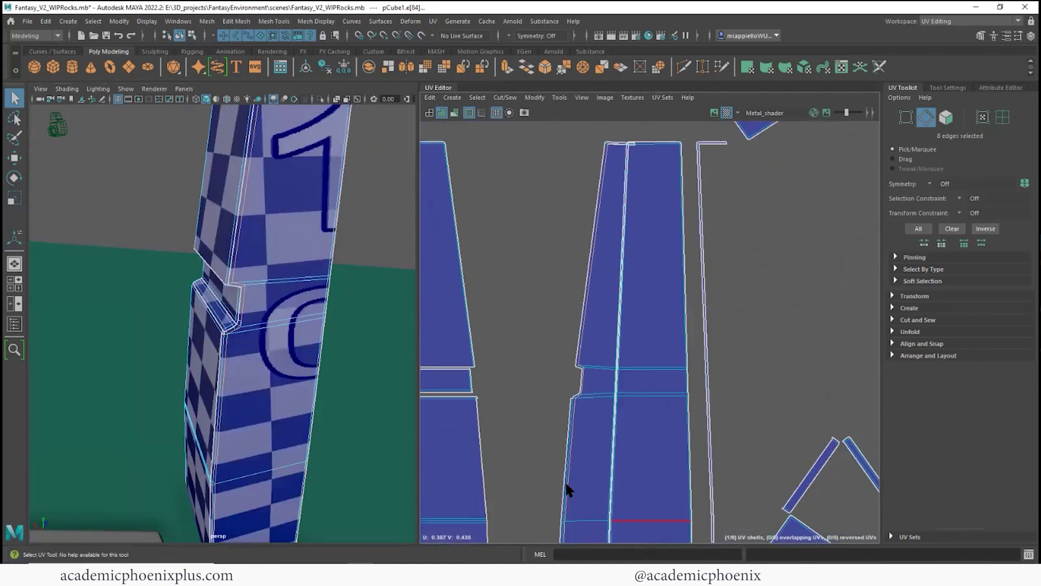
pyautogui.keyDown('alt'); pyautogui.moveTo(613, 369); pyautogui.dragTo(702, 350, button='right'); pyautogui.keyUp('alt')
pyautogui.keyDown('alt'); pyautogui.moveTo(633, 288); pyautogui.dragTo(623, 470, button='middle'); pyautogui.keyUp('alt')
pyautogui.keyDown('alt'); pyautogui.moveTo(601, 360); pyautogui.dragTo(792, 268, button='right'); pyautogui.keyUp('alt')
pyautogui.keyDown('alt'); pyautogui.moveTo(631, 268); pyautogui.dragTo(769, 274, button='right'); pyautogui.keyUp('alt')
pyautogui.keyDown('alt'); pyautogui.moveTo(699, 265); pyautogui.dragTo(753, 354, button='middle'); pyautogui.keyUp('alt')
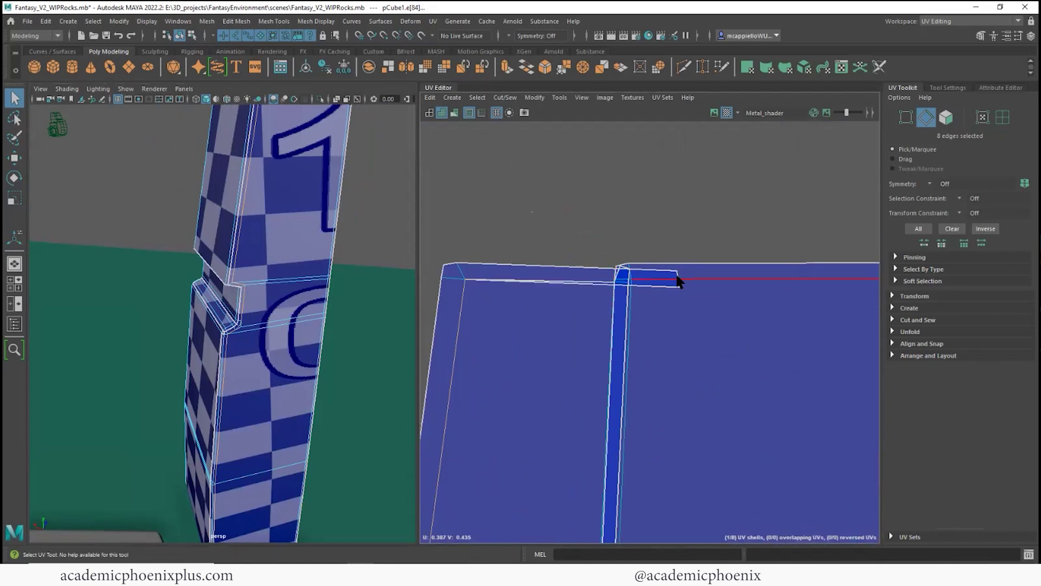
pyautogui.click(616, 273)
pyautogui.press('g')
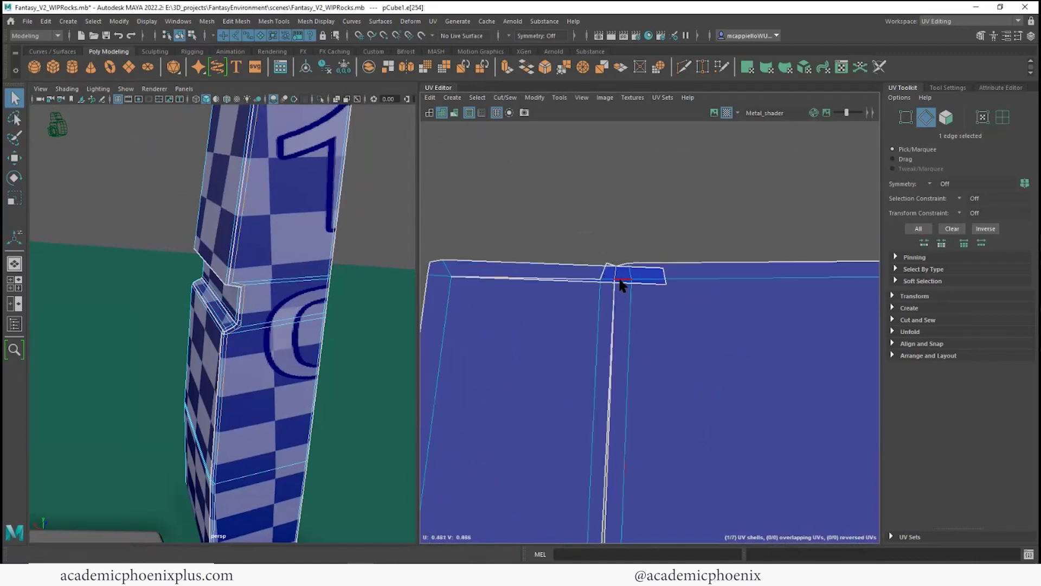
# Select the long upper edge of the wide shell's central split and sew its UVs together.
pyautogui.click(589, 343)
pyautogui.keyDown('alt'); pyautogui.moveTo(727, 335); pyautogui.dragTo(513, 290, button='right'); pyautogui.keyUp('alt')
pyautogui.keyDown('alt'); pyautogui.moveTo(658, 360); pyautogui.dragTo(626, 230, button='middle'); pyautogui.keyUp('alt')
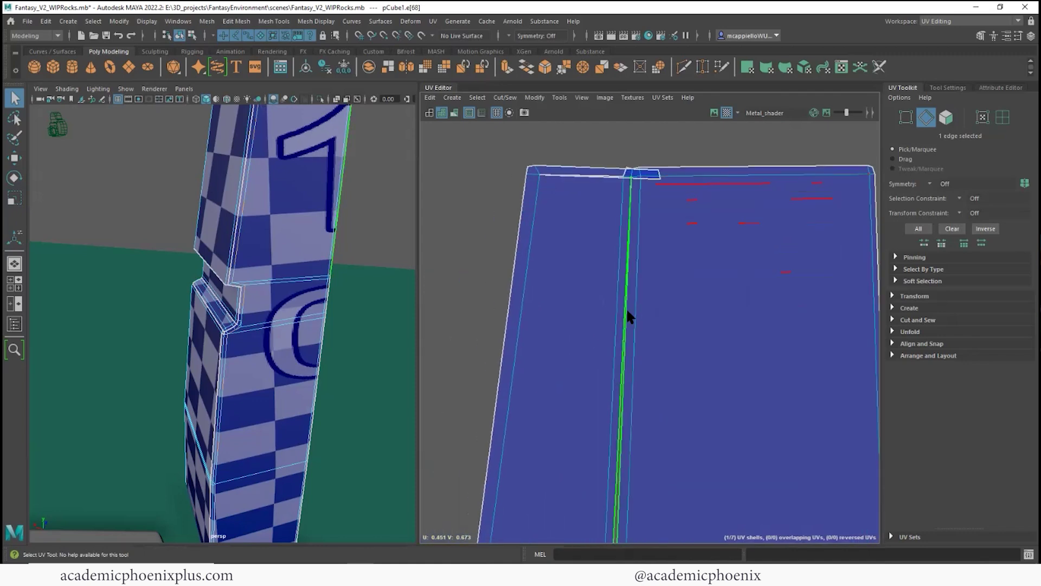
pyautogui.keyDown('shift'); pyautogui.moveTo(626, 304); pyautogui.dragTo(622, 326, button='right'); pyautogui.keyUp('shift')
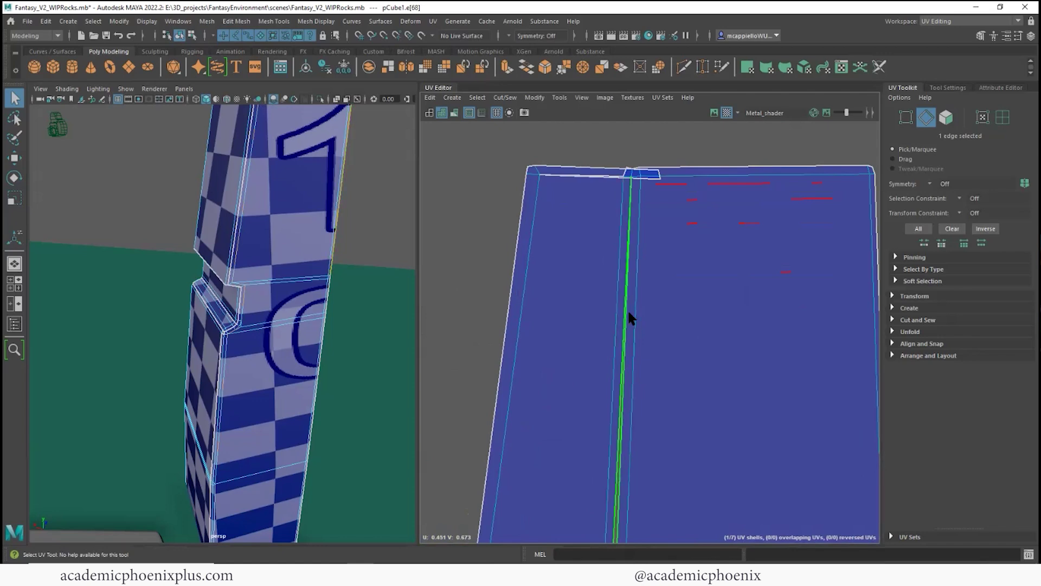
pyautogui.hotkey('ctrl', 'z')
pyautogui.keyDown('shift'); pyautogui.moveTo(624, 342); pyautogui.dragTo(667, 355, button='right'); pyautogui.keyUp('shift')
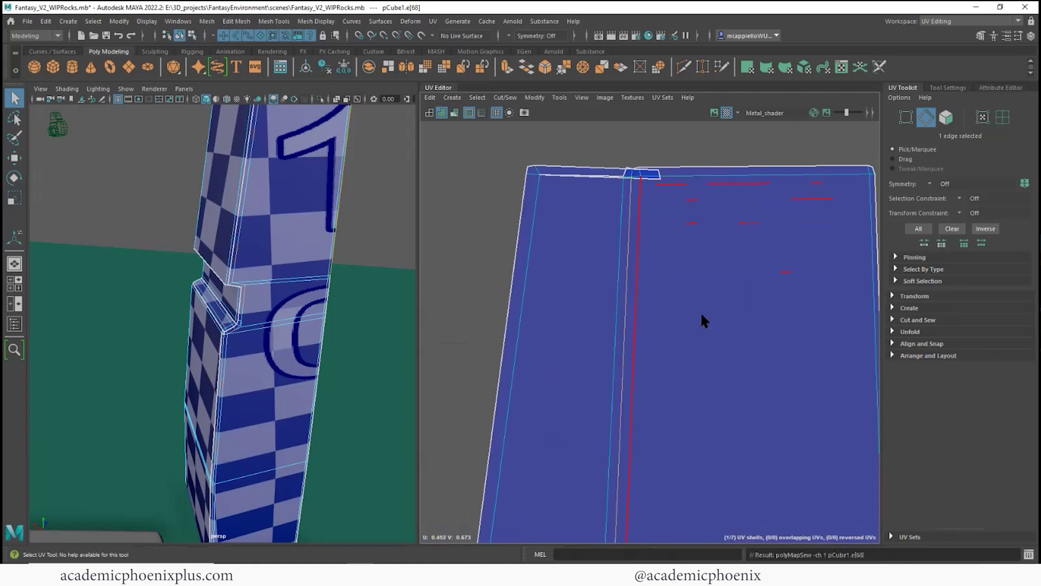
# Sew the short seam edges at the upper end of the wide shell, around the central split.
pyautogui.click(614, 177)
pyautogui.keyDown('shift'); pyautogui.moveTo(620, 183); pyautogui.dragTo(691, 201, button='right'); pyautogui.keyUp('shift')
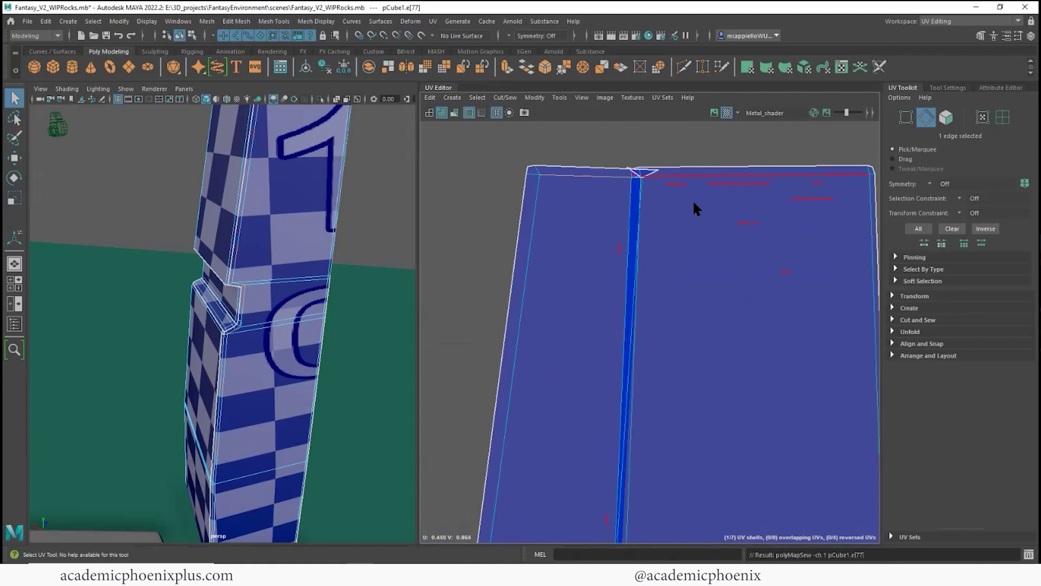
pyautogui.click(644, 178)
pyautogui.click(644, 177)
# Sew the wide shell's central split across the notch section and along the edge directly below it.
pyautogui.keyDown('alt'); pyautogui.moveTo(761, 355); pyautogui.dragTo(718, 226, button='middle'); pyautogui.keyUp('alt')
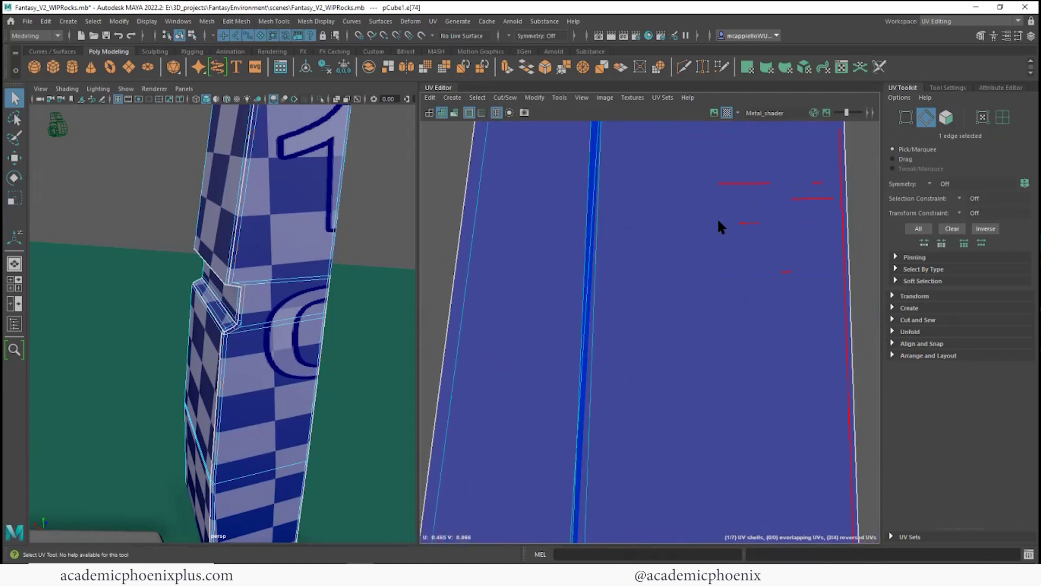
pyautogui.scroll(-5, 716, 233)
pyautogui.keyDown('alt'); pyautogui.moveTo(674, 358); pyautogui.dragTo(747, 398, button='middle'); pyautogui.keyUp('alt')
pyautogui.keyDown('alt'); pyautogui.moveTo(671, 276); pyautogui.dragTo(647, 139, button='middle'); pyautogui.keyUp('alt')
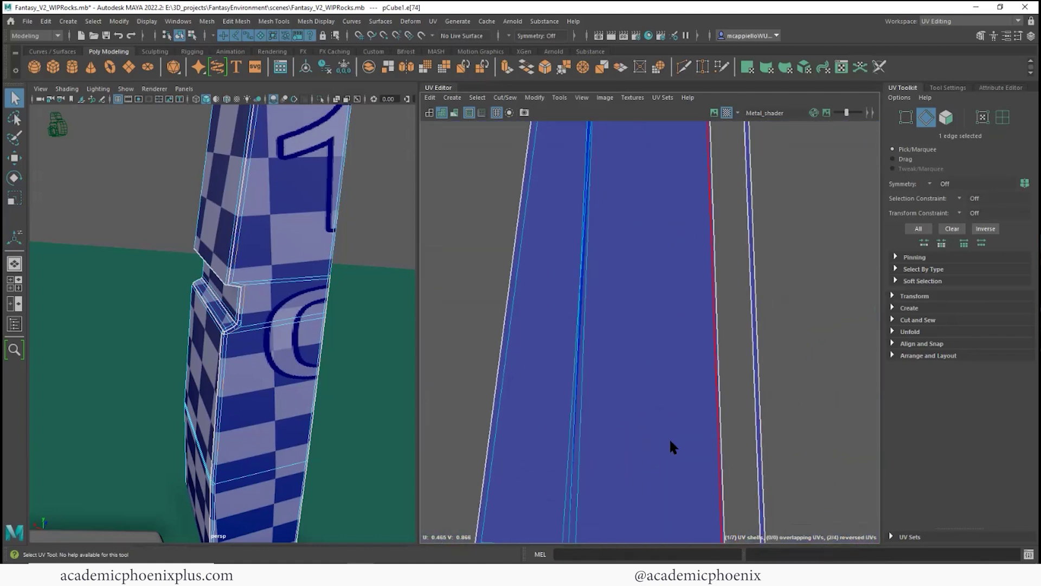
pyautogui.keyDown('alt'); pyautogui.moveTo(671, 442); pyautogui.dragTo(684, 188, button='middle'); pyautogui.keyUp('alt')
pyautogui.click(589, 233)
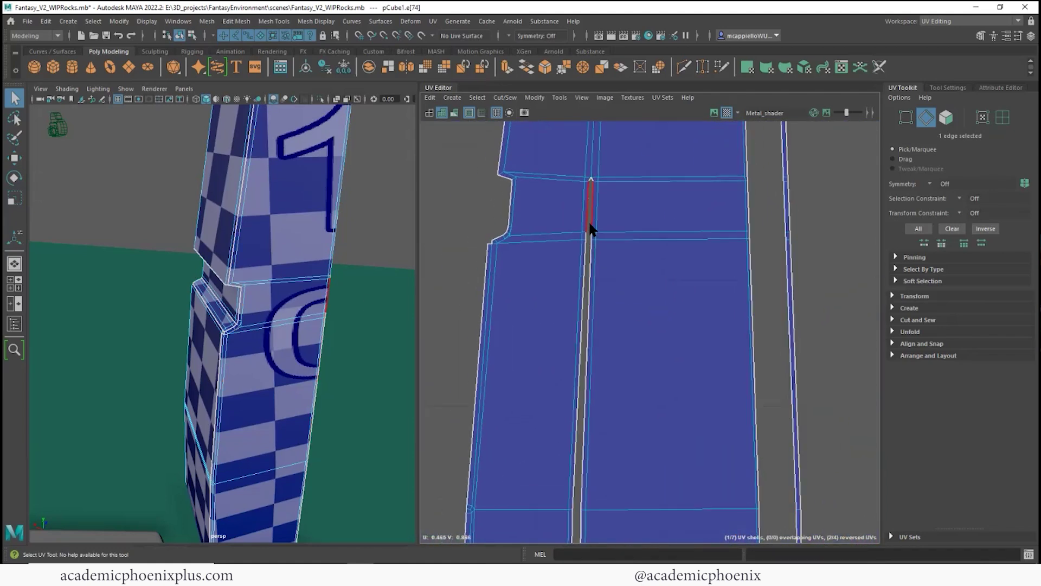
pyautogui.hotkey('shift', 's')
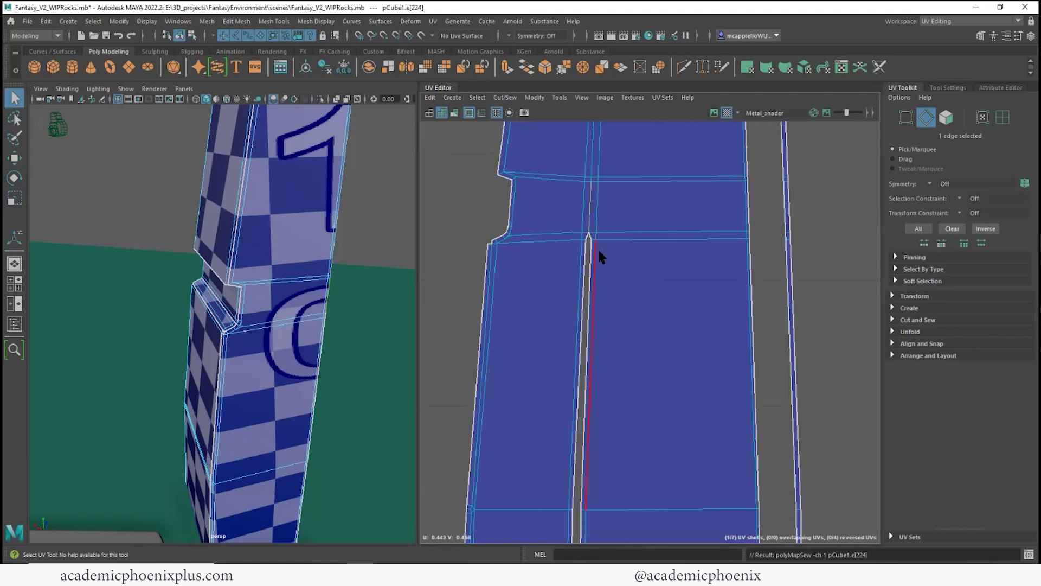
pyautogui.click(590, 245)
pyautogui.hotkey('shift', 's')
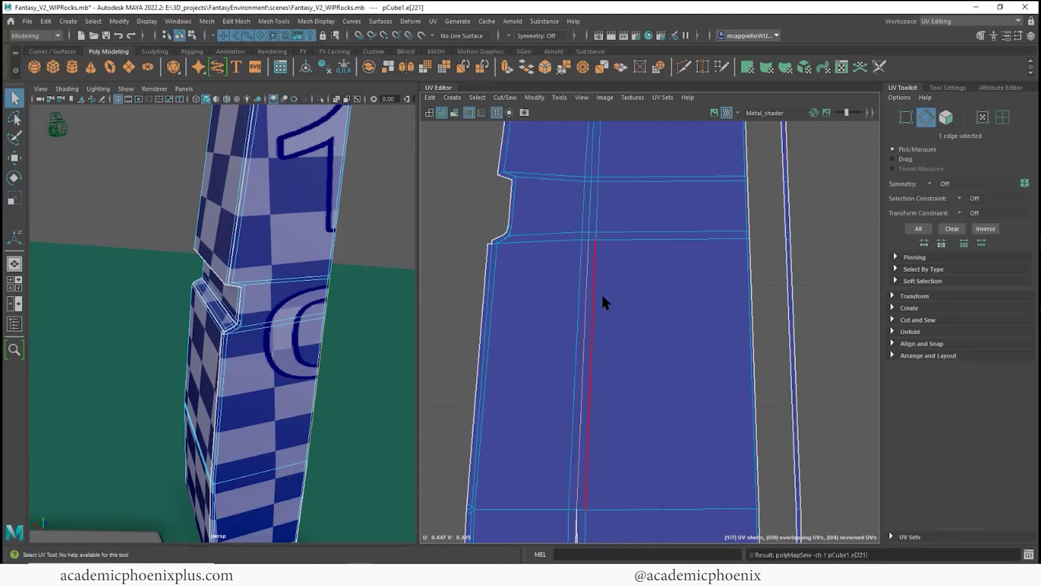
# Sew the remaining lowest part of the central split and the small open seams along the wide shell's base.
pyautogui.keyDown('alt'); pyautogui.moveTo(605, 302); pyautogui.dragTo(613, 363, button='middle'); pyautogui.keyUp('alt')
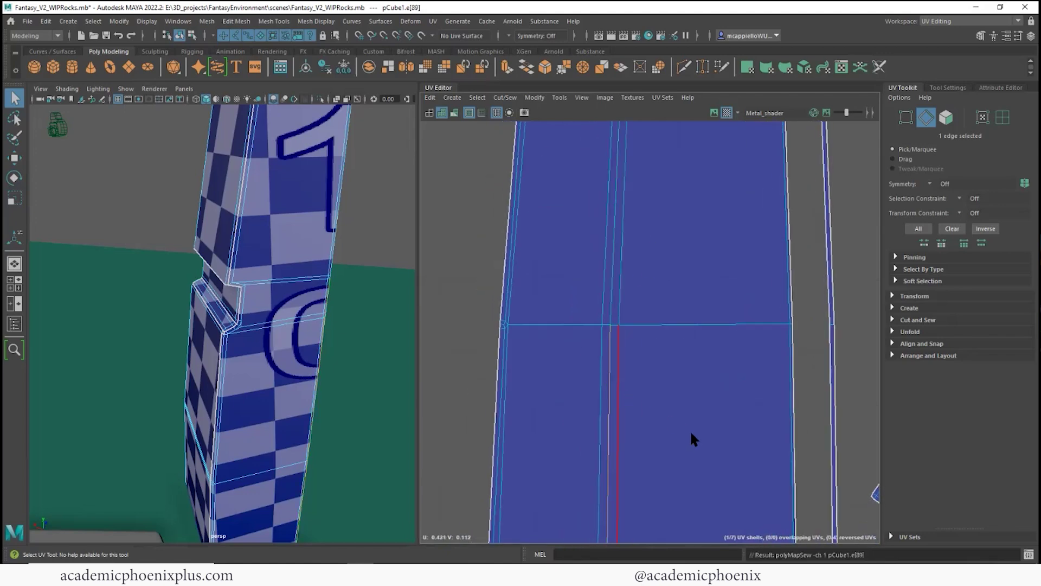
pyautogui.keyDown('alt'); pyautogui.moveTo(690, 437); pyautogui.dragTo(620, 349, button='middle'); pyautogui.keyUp('alt')
pyautogui.click(576, 388)
pyautogui.hotkey('shift', 's')
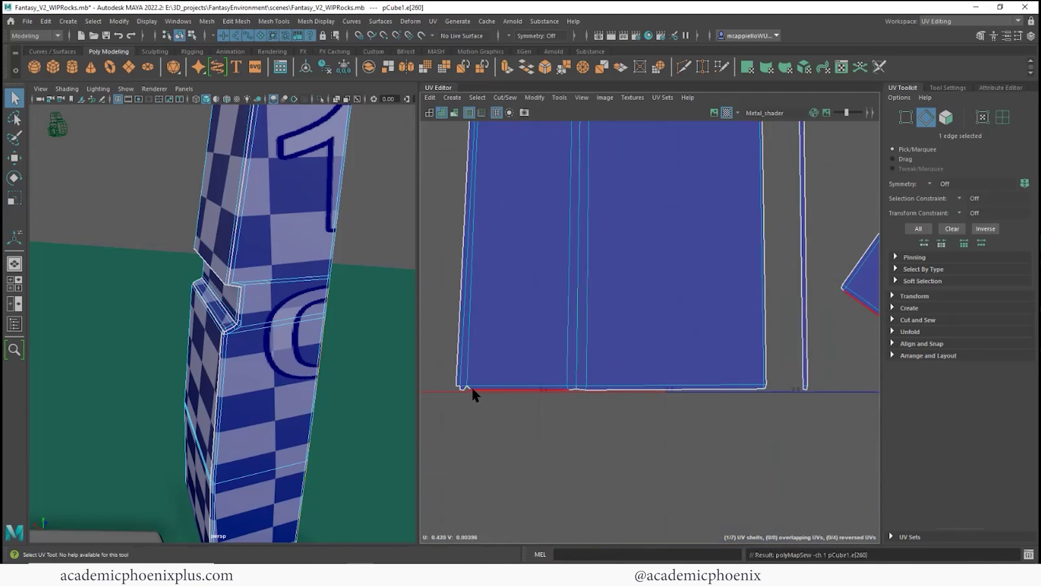
pyautogui.click(462, 393)
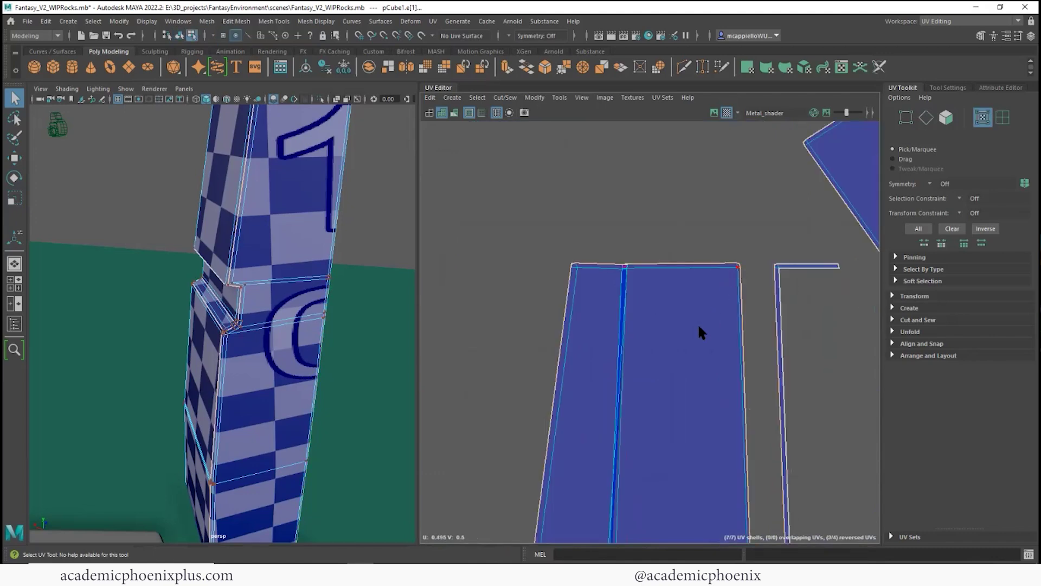
# Select all faces of the sewn wide shell, apply Unfold to it and clear the selection.
pyautogui.moveTo(693, 331); pyautogui.dragTo(690, 359, button='right')
pyautogui.doubleClick(692, 363)
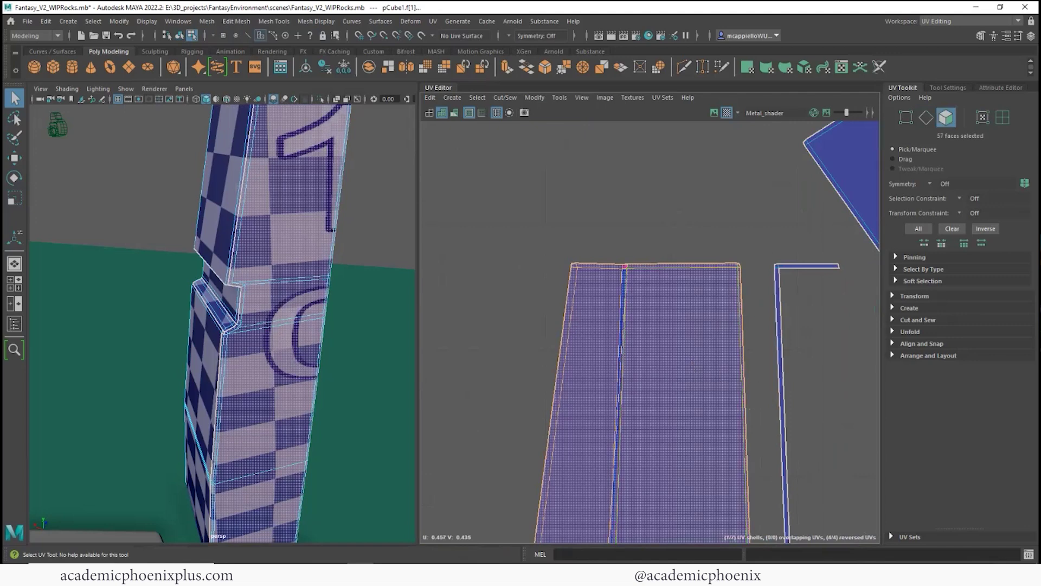
pyautogui.click(910, 332)
pyautogui.click(912, 358)
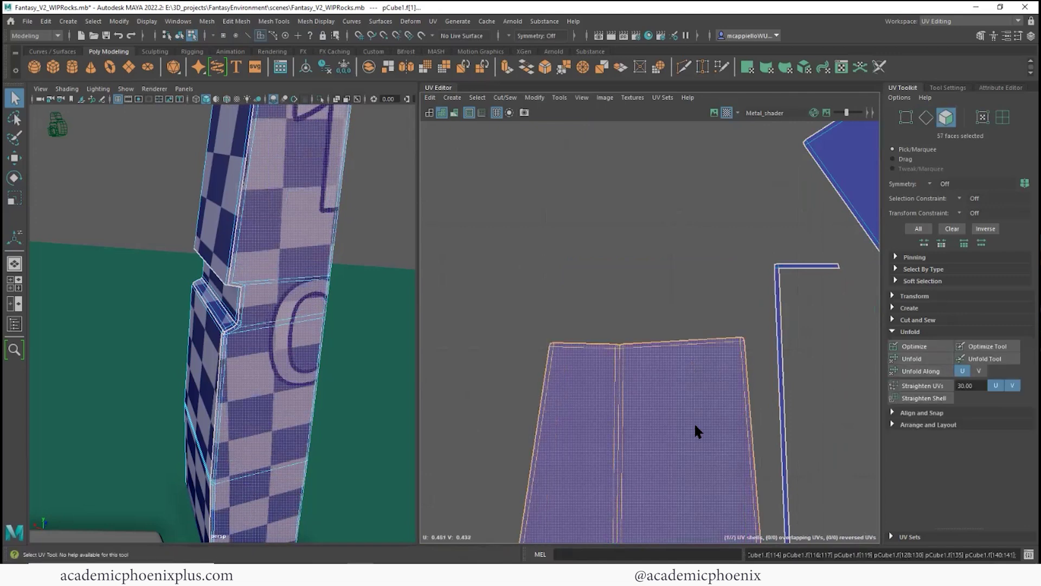
pyautogui.scroll(2, 655, 321)
pyautogui.scroll(-3, 654, 321)
pyautogui.scroll(2, 553, 292)
pyautogui.moveTo(546, 317); pyautogui.dragTo(526, 322, button='right')
pyautogui.click(687, 314)
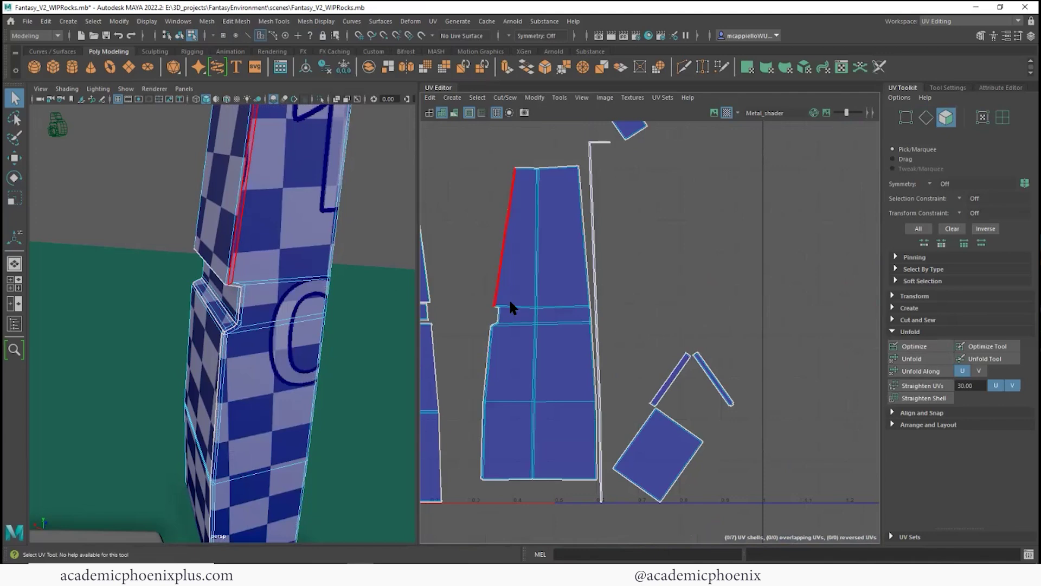
# Switch the pillar to edge selection and select the vertical corner edge just above the notch.
pyautogui.keyDown('alt'); pyautogui.moveTo(505, 302); pyautogui.dragTo(626, 341, button='middle'); pyautogui.keyUp('alt')
pyautogui.keyDown('alt'); pyautogui.moveTo(268, 296); pyautogui.dragTo(293, 279); pyautogui.keyUp('alt')
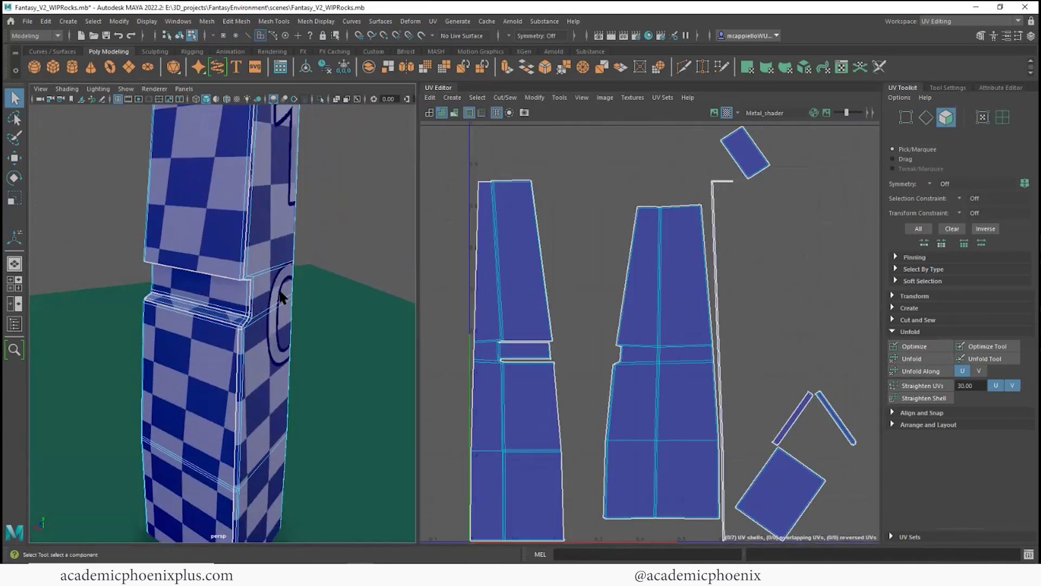
pyautogui.scroll(4, 282, 217)
pyautogui.moveTo(279, 193); pyautogui.dragTo(280, 164, button='right')
pyautogui.keyDown('alt'); pyautogui.moveTo(297, 177); pyautogui.dragTo(275, 250, button='middle'); pyautogui.keyUp('alt')
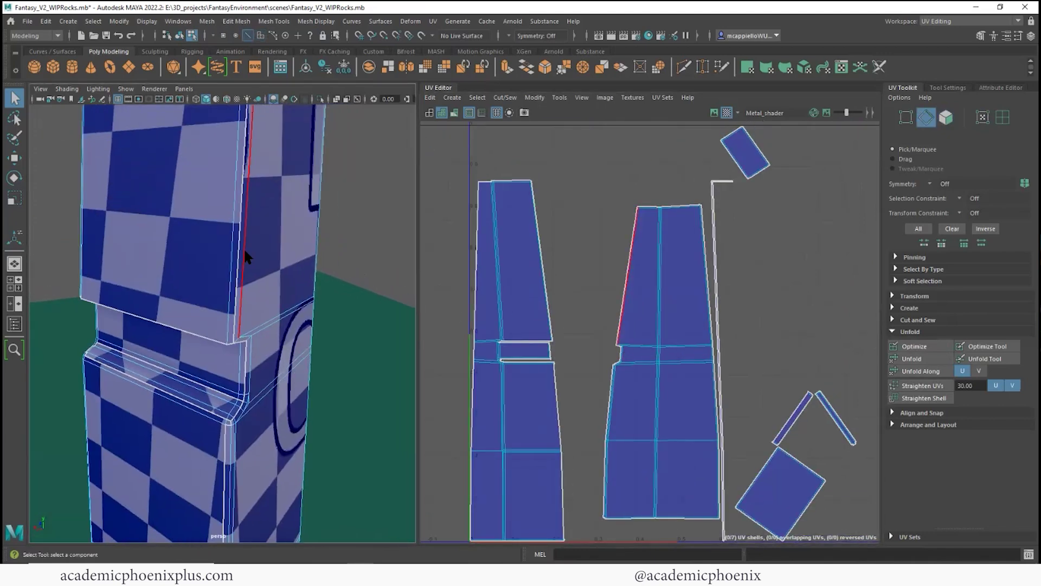
pyautogui.click(240, 248)
# Move and sew the upper and lower borders of the notch section in the pillar's other large UV shell.
pyautogui.keyDown('alt'); pyautogui.moveTo(543, 328); pyautogui.dragTo(681, 357, button='right'); pyautogui.keyUp('alt')
pyautogui.keyDown('alt'); pyautogui.moveTo(681, 358); pyautogui.dragTo(759, 297, button='middle'); pyautogui.keyUp('alt')
pyautogui.keyDown('alt'); pyautogui.moveTo(586, 323); pyautogui.dragTo(702, 339, button='right'); pyautogui.keyUp('alt')
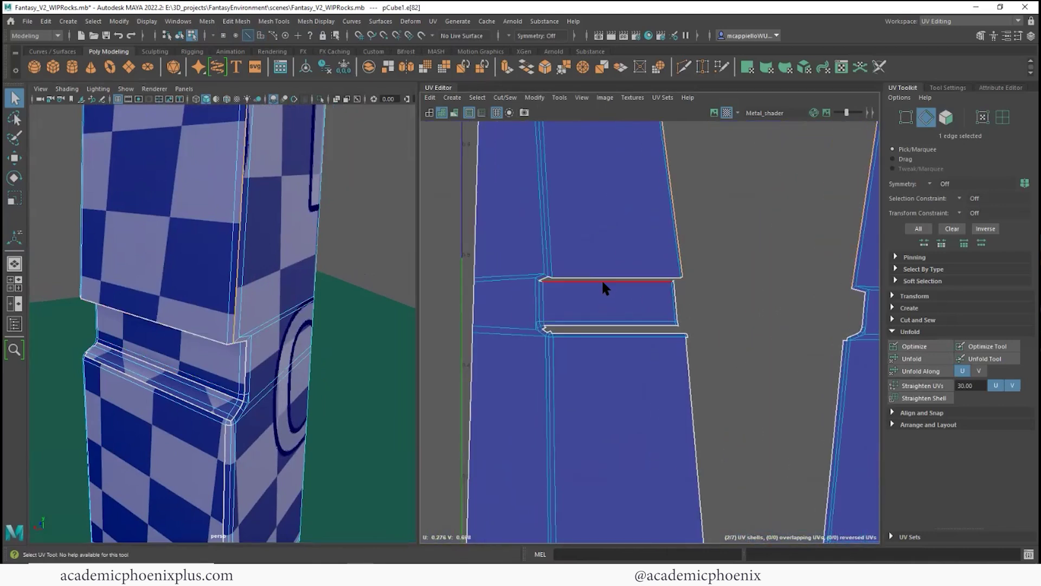
pyautogui.scroll(-6, 596, 304)
pyautogui.scroll(-1, 575, 312)
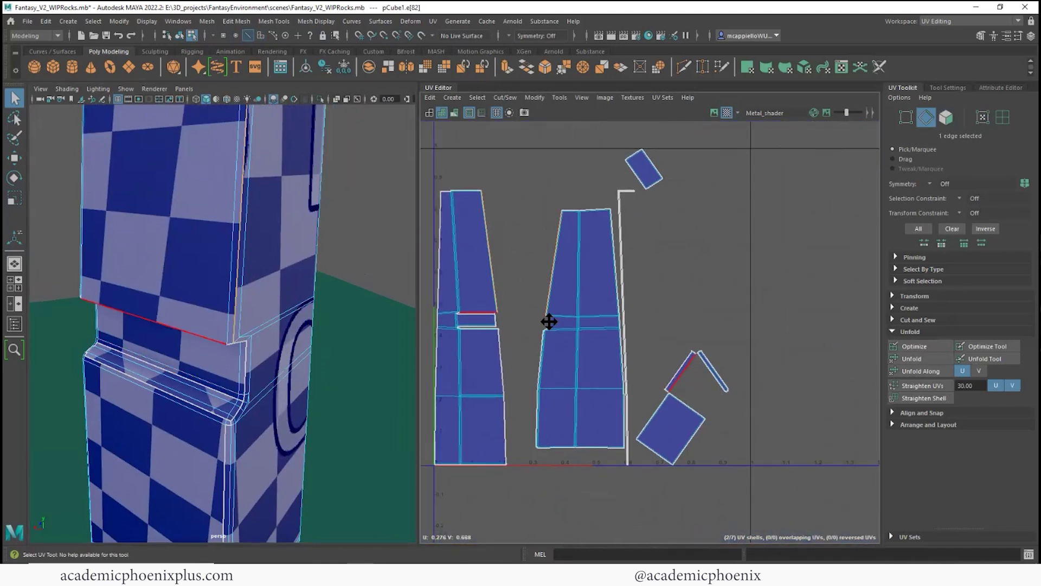
pyautogui.scroll(5, 548, 321)
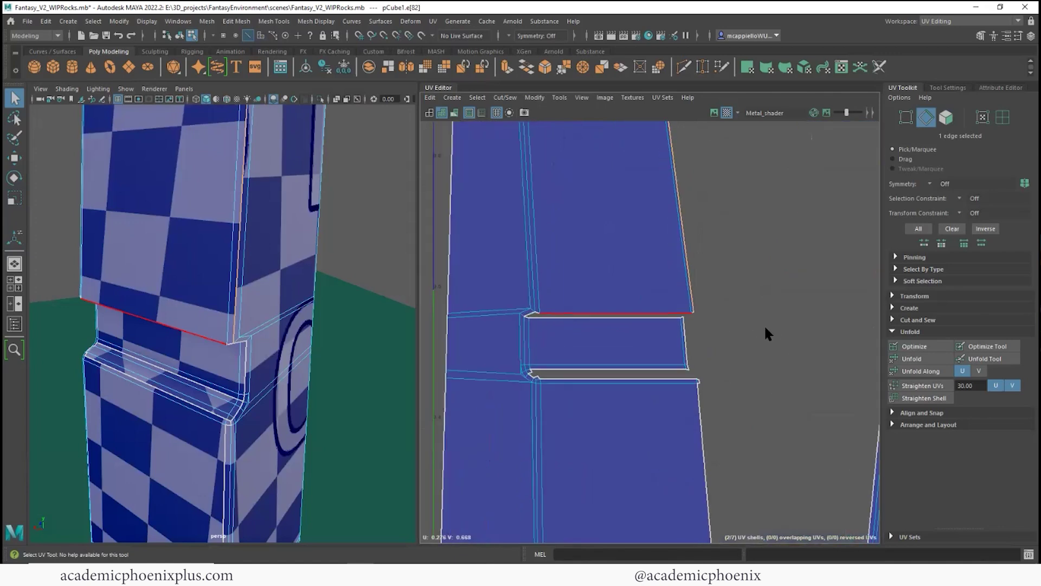
pyautogui.scroll(-6, 548, 330)
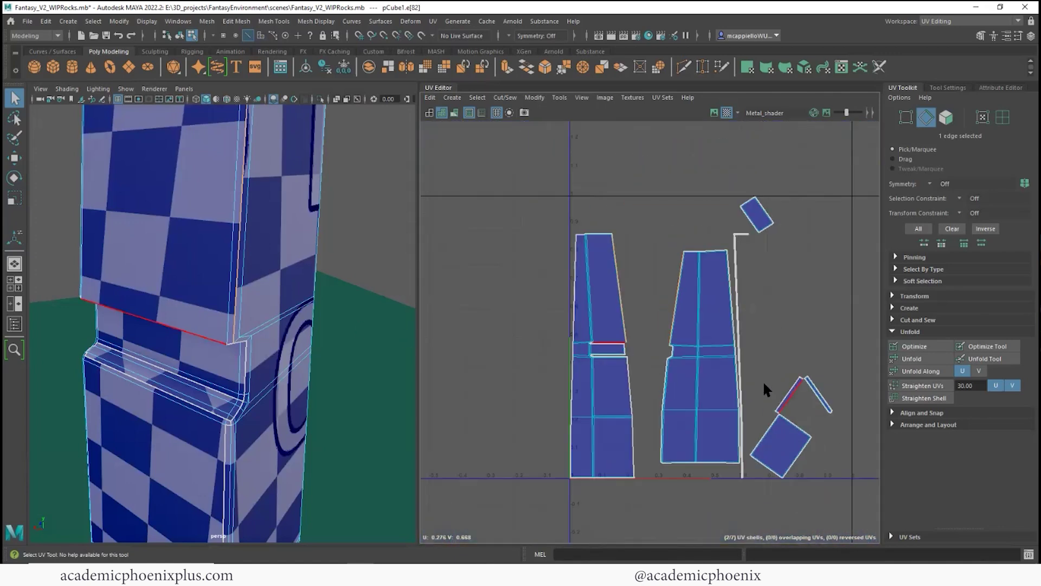
pyautogui.scroll(4, 639, 345)
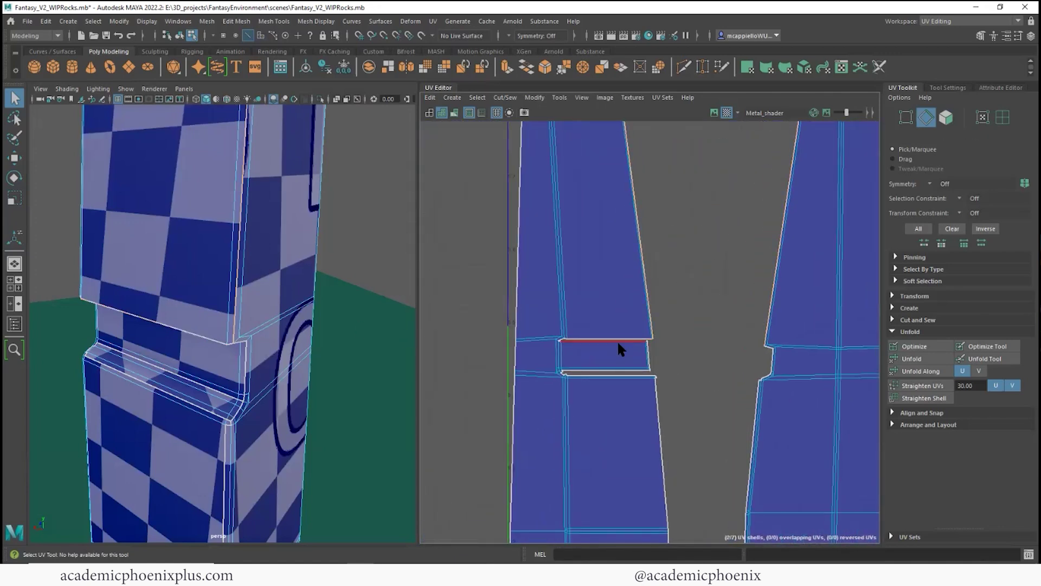
pyautogui.click(617, 369)
pyautogui.scroll(4, 617, 369)
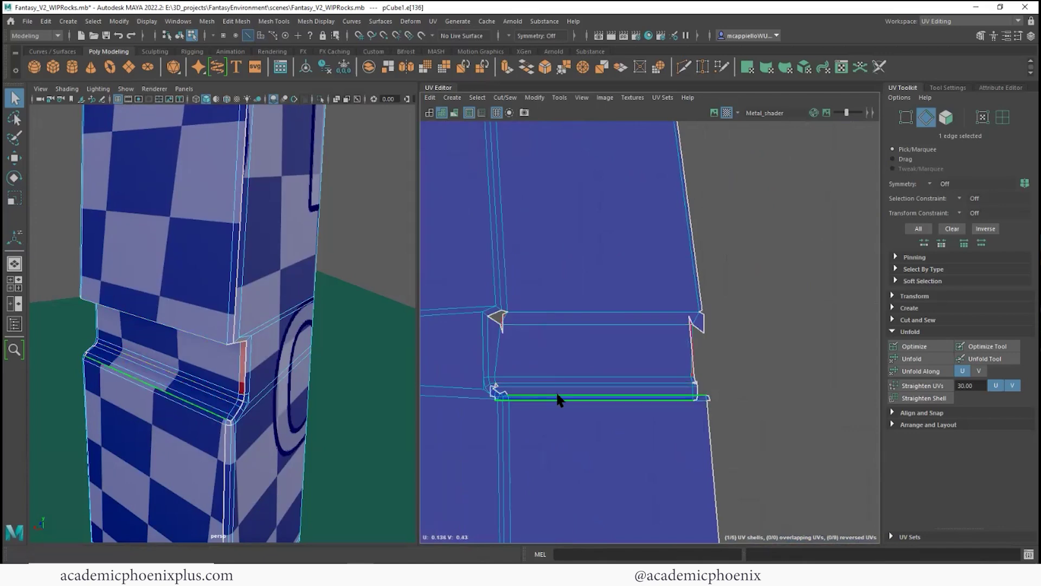
pyautogui.click(504, 397)
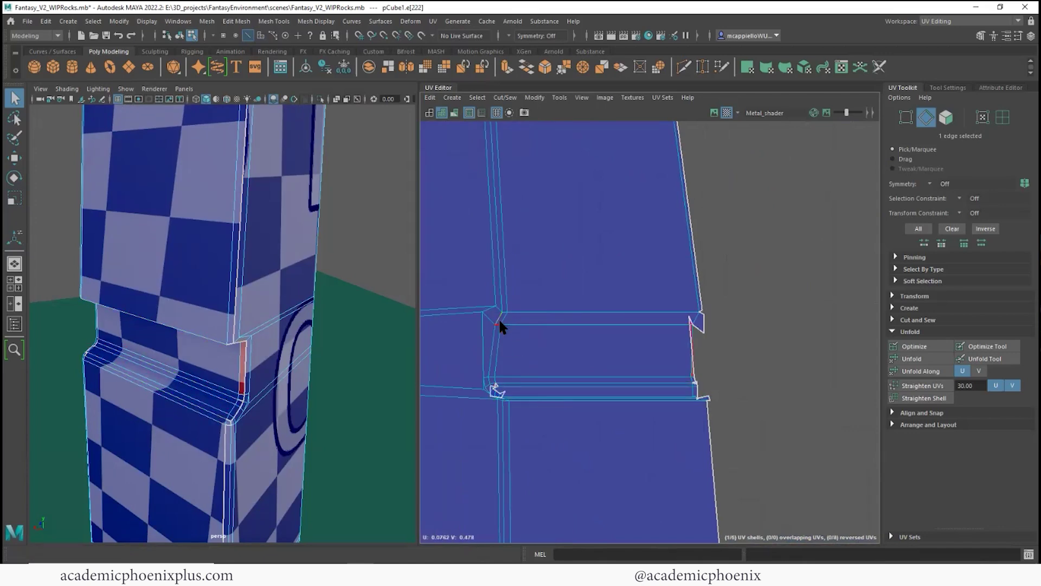
# Try to move and sew the notch's outer vertical edge in the large UV shell, and undo it.
pyautogui.click(690, 327)
pyautogui.press('g')
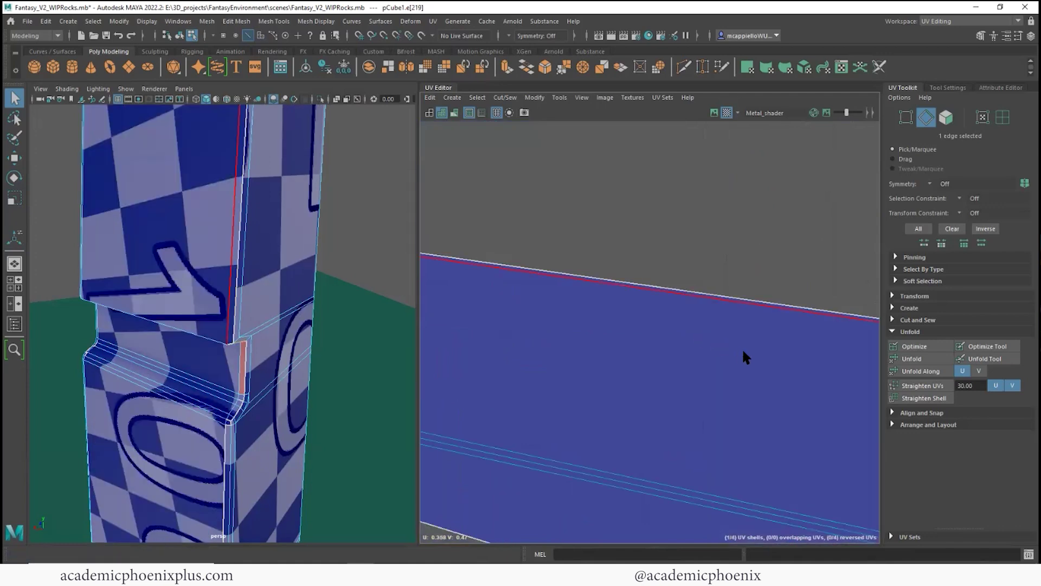
pyautogui.hotkey('ctrl', 'z')
# Move and sew the small open corner edge at the upper end of the notch on the large UV shell's outer border.
pyautogui.click(777, 365)
pyautogui.scroll(3, 777, 364)
pyautogui.keyDown('alt'); pyautogui.moveTo(777, 365); pyautogui.dragTo(671, 365, button='middle'); pyautogui.keyUp('alt')
pyautogui.scroll(-5, 672, 365)
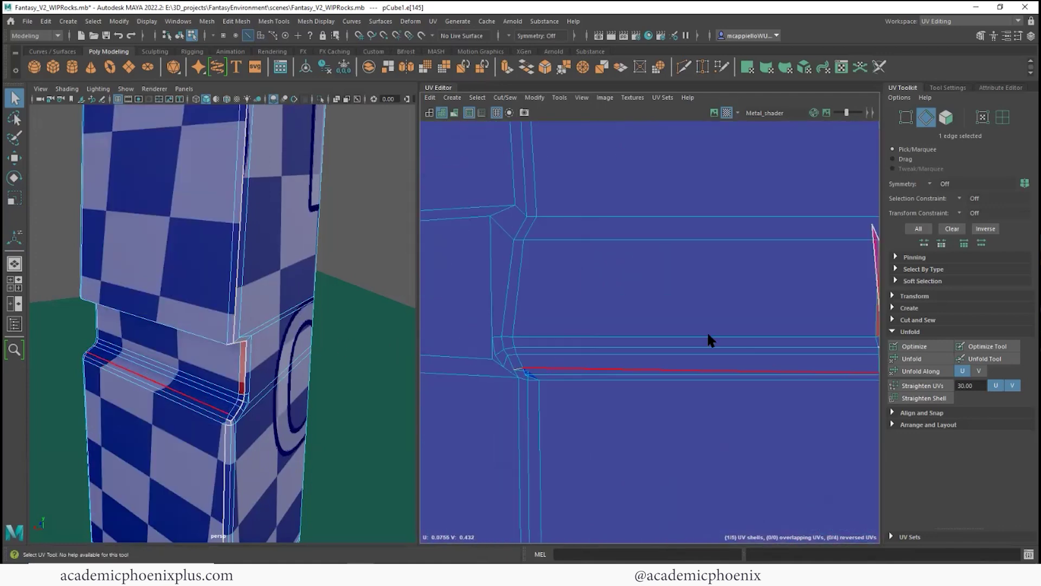
pyautogui.keyDown('alt'); pyautogui.moveTo(708, 335); pyautogui.dragTo(620, 357, button='middle'); pyautogui.keyUp('alt')
pyautogui.click(572, 320)
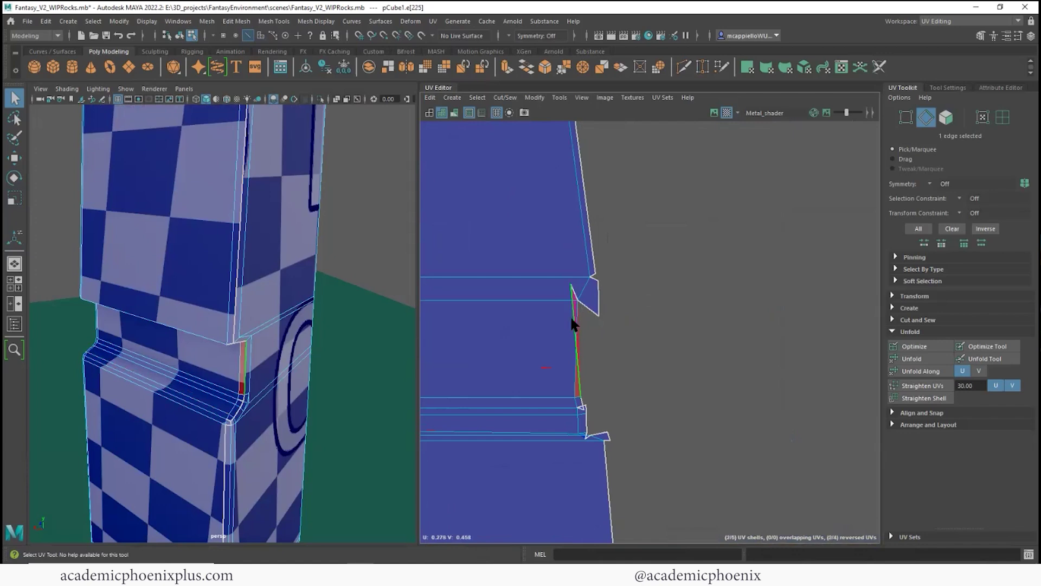
pyautogui.click(597, 280)
pyautogui.keyDown('shift'); pyautogui.moveTo(594, 279); pyautogui.dragTo(576, 333, button='right'); pyautogui.keyUp('shift')
# Select all faces of the sewn notch shell, apply Unfold to it and clear the selection.
pyautogui.doubleClick(561, 329)
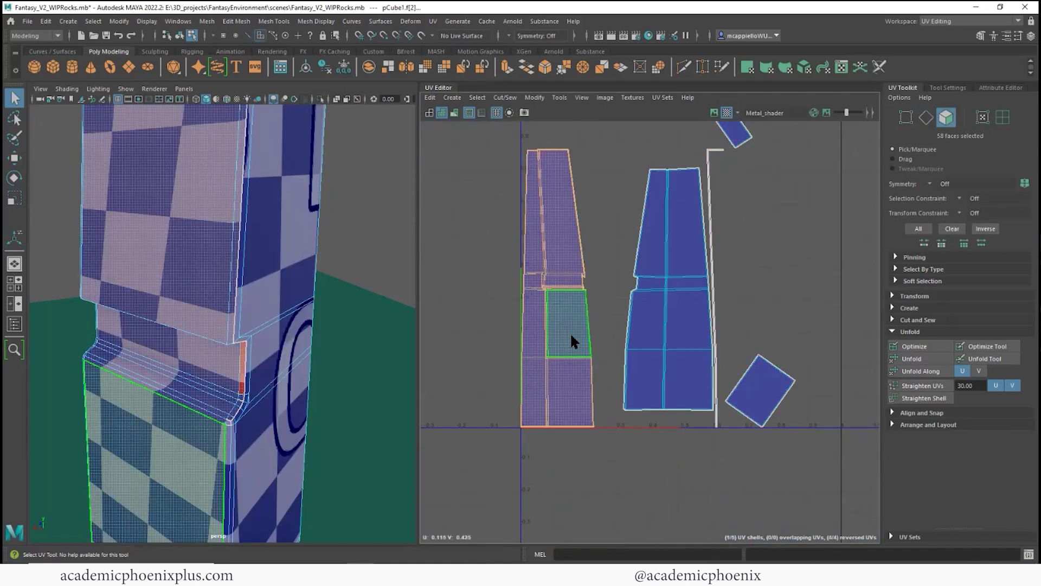
pyautogui.click(914, 358)
pyautogui.keyDown('alt'); pyautogui.moveTo(583, 277); pyautogui.dragTo(618, 295, button='middle'); pyautogui.keyUp('alt')
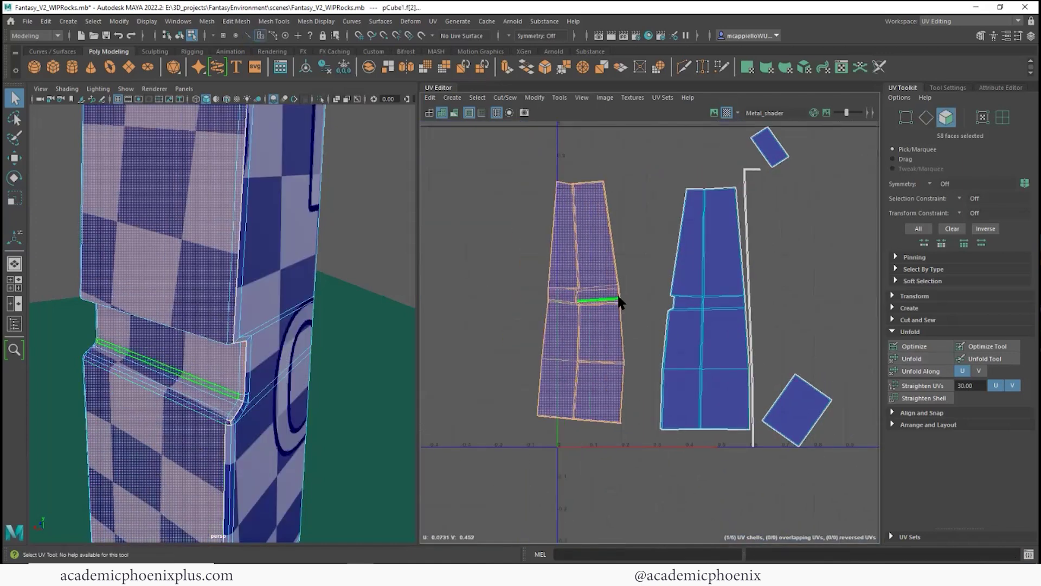
pyautogui.keyDown('alt'); pyautogui.moveTo(621, 301); pyautogui.dragTo(751, 320, button='right'); pyautogui.keyUp('alt')
pyautogui.click(617, 329)
pyautogui.keyDown('alt'); pyautogui.moveTo(598, 319); pyautogui.dragTo(595, 524, button='middle'); pyautogui.keyUp('alt')
pyautogui.keyDown('alt'); pyautogui.moveTo(582, 352); pyautogui.dragTo(559, 366, button='right'); pyautogui.keyUp('alt')
pyautogui.keyDown('alt'); pyautogui.moveTo(558, 366); pyautogui.dragTo(590, 283, button='middle'); pyautogui.keyUp('alt')
# Switch the pillar to edge selection and select the full border edge loop running along the corner between the two large UV shells.
pyautogui.keyDown('alt'); pyautogui.moveTo(261, 263); pyautogui.dragTo(260, 331, button='middle'); pyautogui.keyUp('alt')
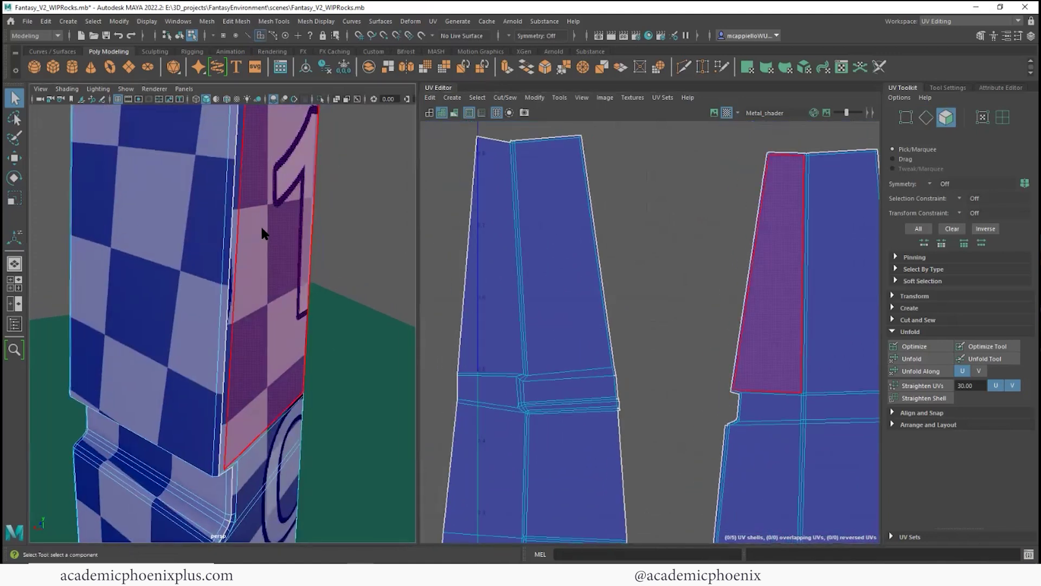
pyautogui.moveTo(262, 231); pyautogui.dragTo(261, 204, button='right')
pyautogui.keyDown('alt'); pyautogui.moveTo(279, 206); pyautogui.dragTo(185, 197, button='right'); pyautogui.keyUp('alt')
pyautogui.keyDown('alt'); pyautogui.moveTo(242, 206); pyautogui.dragTo(242, 250, button='middle'); pyautogui.keyUp('alt')
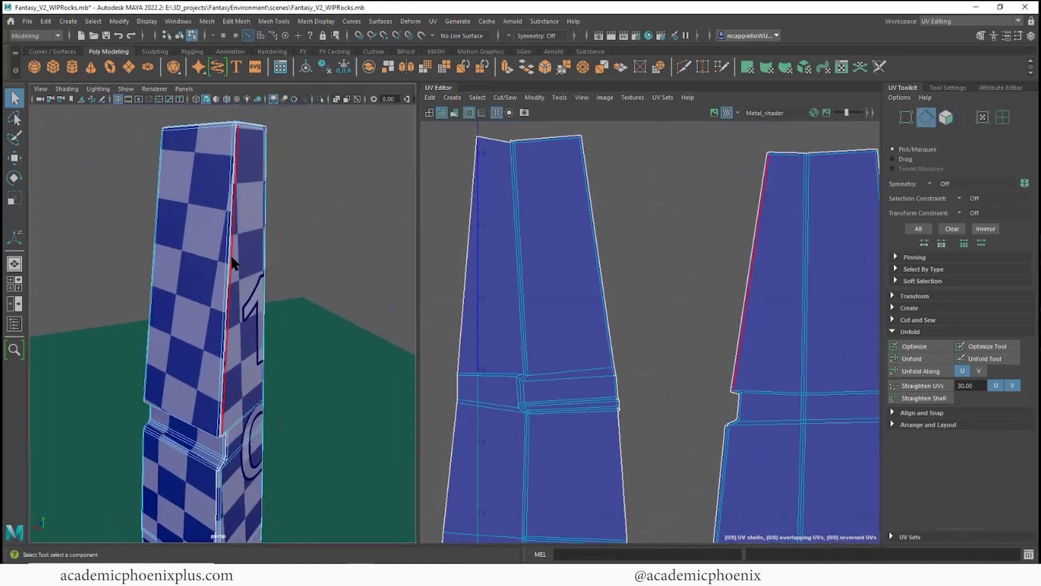
pyautogui.click(230, 257)
pyautogui.keyDown('alt'); pyautogui.moveTo(695, 368); pyautogui.dragTo(681, 185, button='middle'); pyautogui.keyUp('alt')
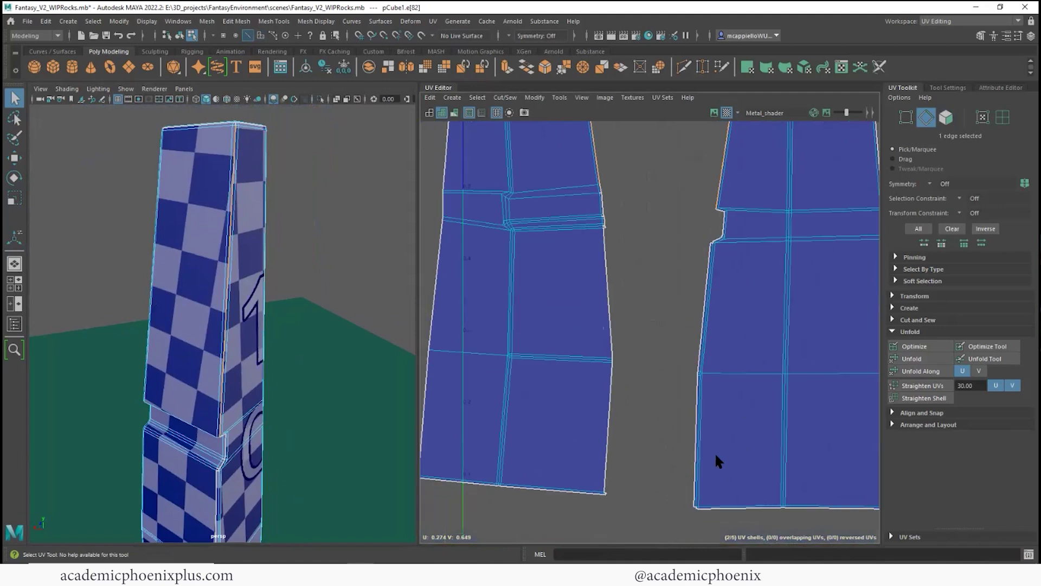
pyautogui.doubleClick(695, 471)
# Try to move and sew the whole selected border loop, and undo the sew.
pyautogui.keyDown('shift'); pyautogui.moveTo(720, 406); pyautogui.dragTo(709, 434, button='right'); pyautogui.keyUp('shift')
pyautogui.keyDown('alt'); pyautogui.moveTo(776, 423); pyautogui.dragTo(654, 368, button='right'); pyautogui.keyUp('alt')
pyautogui.keyDown('alt'); pyautogui.moveTo(828, 425); pyautogui.dragTo(721, 351, button='middle'); pyautogui.keyUp('alt')
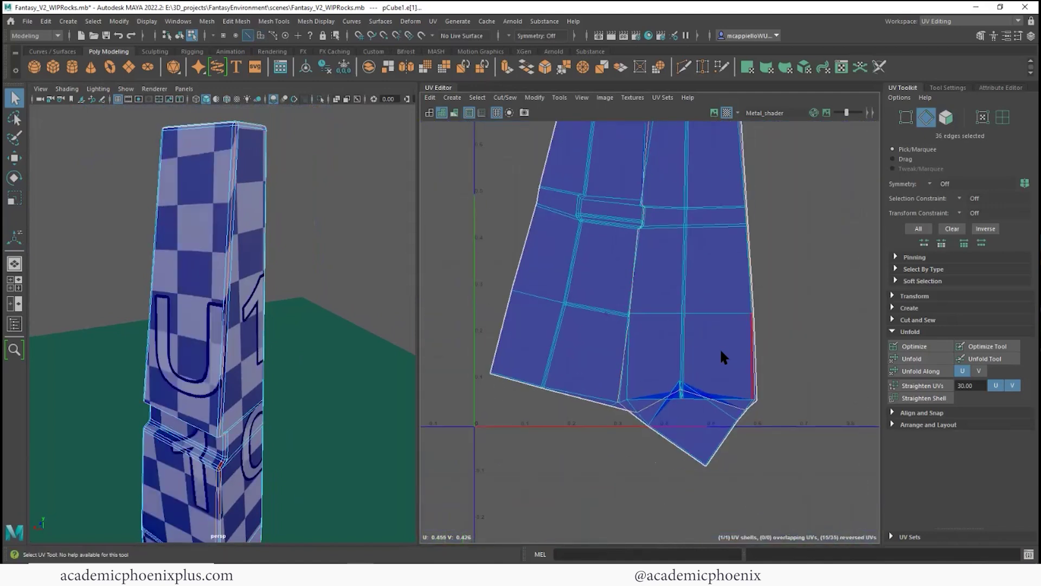
pyautogui.hotkey('ctrl', 'z')
# Remove the base border edges and the tiny lower corner edge of the second large shell from the edge selection.
pyautogui.keyDown('alt'); pyautogui.moveTo(573, 375); pyautogui.dragTo(775, 396, button='right'); pyautogui.keyUp('alt')
pyautogui.keyDown('alt'); pyautogui.moveTo(830, 416); pyautogui.dragTo(561, 323, button='middle'); pyautogui.keyUp('alt')
pyautogui.keyDown('alt'); pyautogui.moveTo(797, 363); pyautogui.dragTo(656, 347, button='right'); pyautogui.keyUp('alt')
pyautogui.keyDown('alt'); pyautogui.moveTo(658, 353); pyautogui.dragTo(522, 367, button='middle'); pyautogui.keyUp('alt')
pyautogui.keyDown('ctrl'); pyautogui.moveTo(632, 396); pyautogui.dragTo(574, 363); pyautogui.keyUp('ctrl')
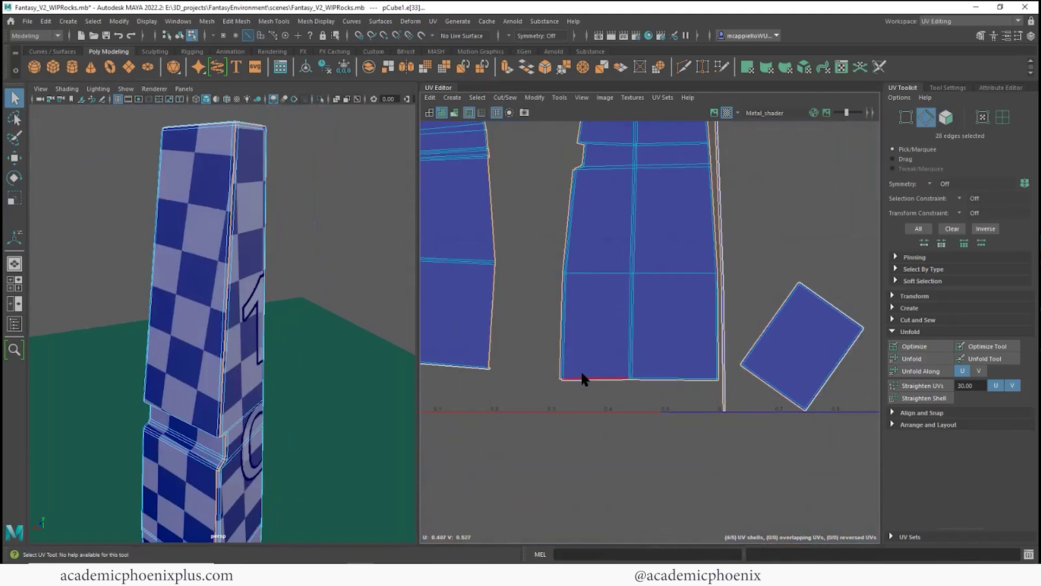
pyautogui.keyDown('alt'); pyautogui.moveTo(571, 399); pyautogui.dragTo(770, 396, button='right'); pyautogui.keyUp('alt')
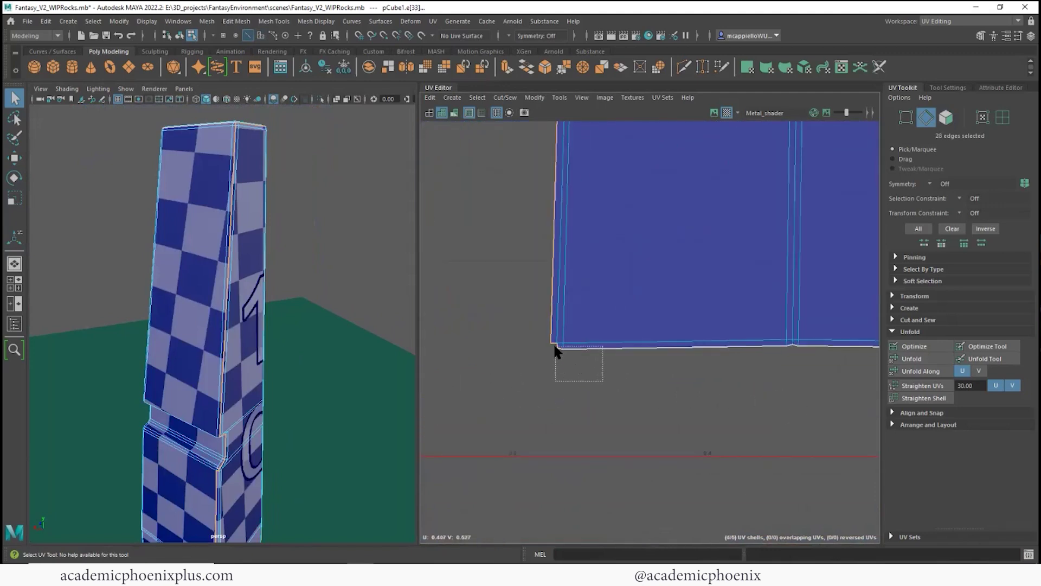
pyautogui.keyDown('ctrl'); pyautogui.moveTo(554, 345); pyautogui.dragTo(554, 345); pyautogui.keyUp('ctrl')
# Deselect the edges on the far border, thin strip and cap shells, keeping only the shared border between the two large shells.
pyautogui.keyDown('alt'); pyautogui.moveTo(795, 384); pyautogui.dragTo(643, 440, button='middle'); pyautogui.keyUp('alt')
pyautogui.keyDown('alt'); pyautogui.moveTo(642, 440); pyautogui.dragTo(402, 379, button='right'); pyautogui.keyUp('alt')
pyautogui.keyDown('alt'); pyautogui.moveTo(597, 217); pyautogui.dragTo(624, 345, button='middle'); pyautogui.keyUp('alt')
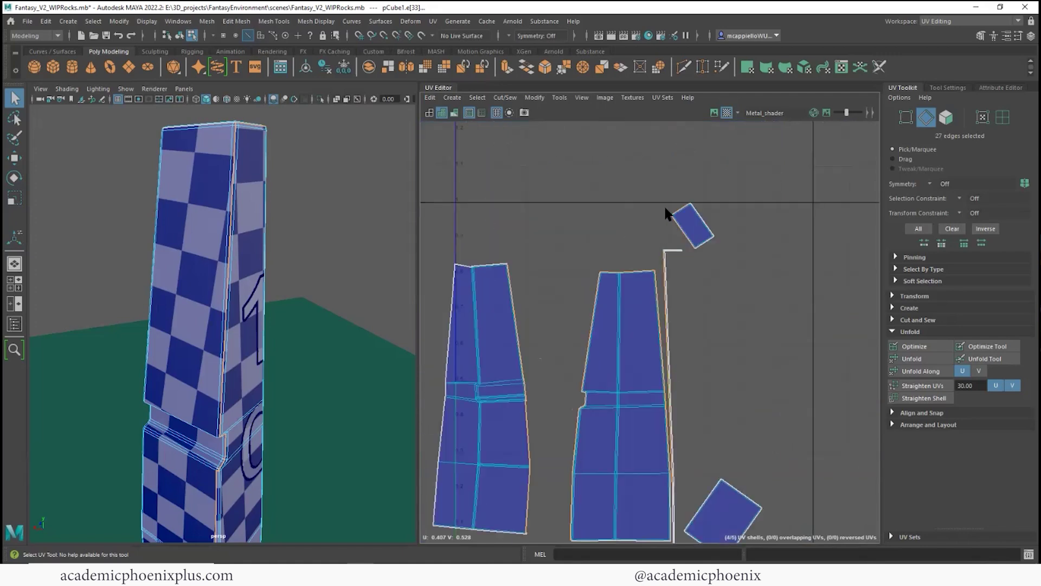
pyautogui.keyDown('ctrl'); pyautogui.moveTo(760, 282); pyautogui.dragTo(757, 279); pyautogui.keyUp('ctrl')
pyautogui.keyDown('alt'); pyautogui.moveTo(711, 379); pyautogui.dragTo(742, 307, button='middle'); pyautogui.keyUp('alt')
pyautogui.keyDown('ctrl'); pyautogui.moveTo(710, 262); pyautogui.dragTo(800, 418); pyautogui.keyUp('ctrl')
pyautogui.keyDown('alt'); pyautogui.moveTo(686, 387); pyautogui.dragTo(676, 512, button='middle'); pyautogui.keyUp('alt')
# Move and sew the two large shells together along their shared border and apply Unfold Along U to the joined shell.
pyautogui.keyDown('alt'); pyautogui.moveTo(624, 412); pyautogui.dragTo(764, 442, button='right'); pyautogui.keyUp('alt')
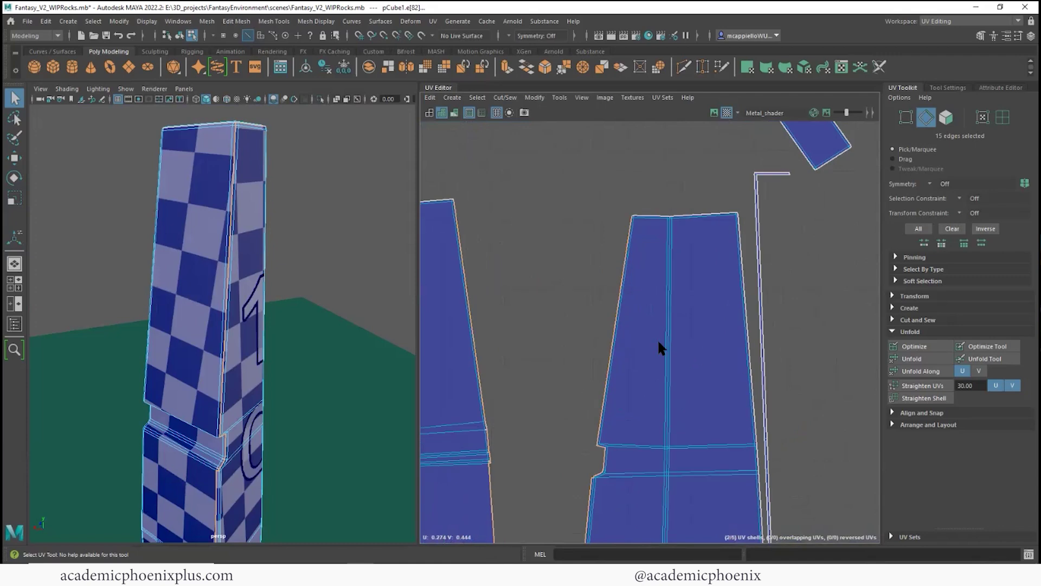
pyautogui.keyDown('alt'); pyautogui.moveTo(657, 339); pyautogui.dragTo(701, 379, button='right'); pyautogui.keyUp('alt')
pyautogui.keyDown('alt'); pyautogui.moveTo(702, 379); pyautogui.dragTo(732, 340, button='middle'); pyautogui.keyUp('alt')
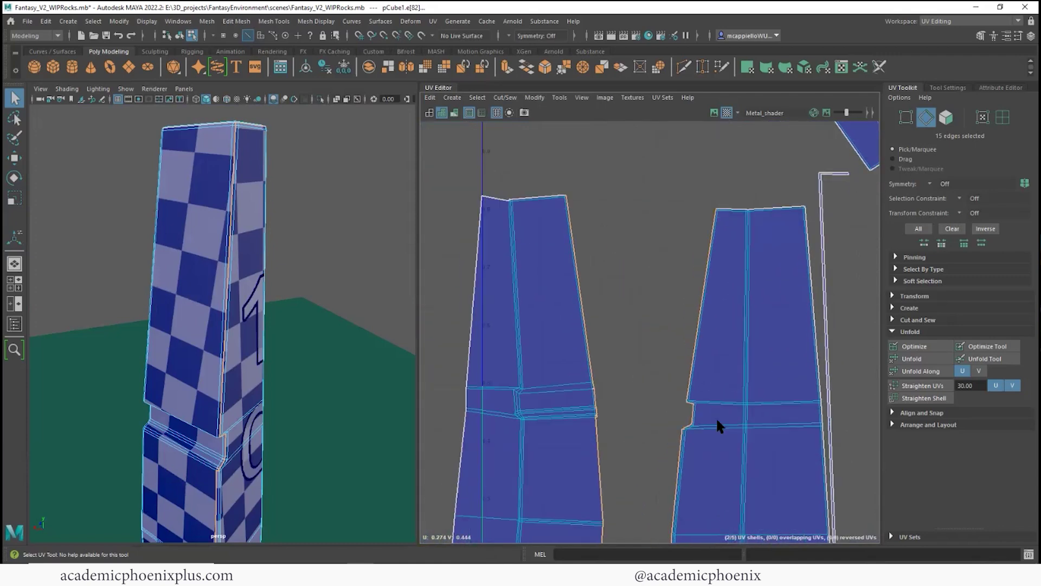
pyautogui.keyDown('alt'); pyautogui.moveTo(720, 518); pyautogui.dragTo(688, 355, button='middle'); pyautogui.keyUp('alt')
pyautogui.keyDown('shift'); pyautogui.moveTo(646, 348); pyautogui.dragTo(644, 362, button='right'); pyautogui.keyUp('shift')
pyautogui.keyDown('alt'); pyautogui.moveTo(644, 363); pyautogui.dragTo(617, 427, button='middle'); pyautogui.keyUp('alt')
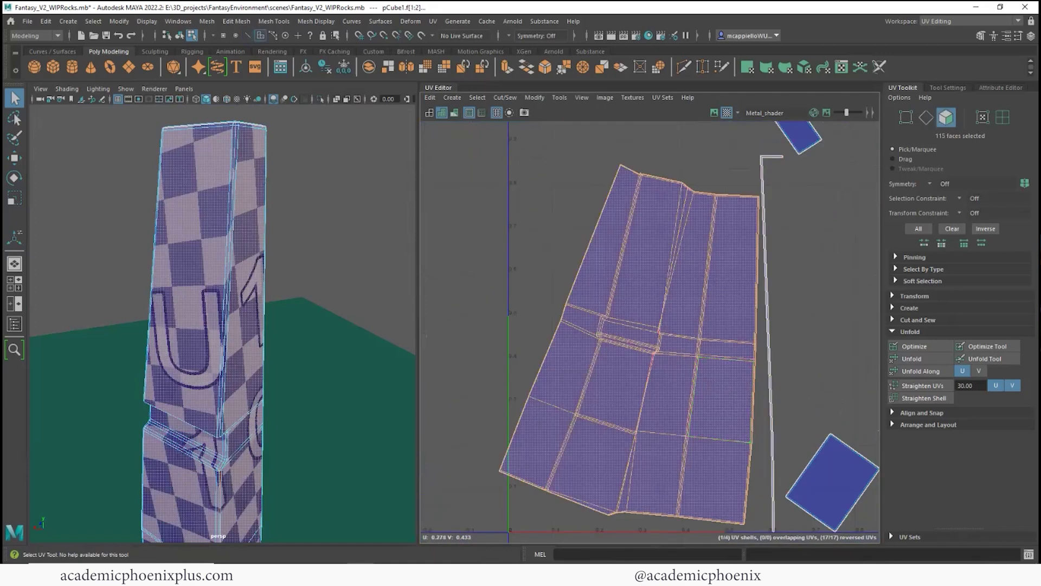
pyautogui.click(920, 372)
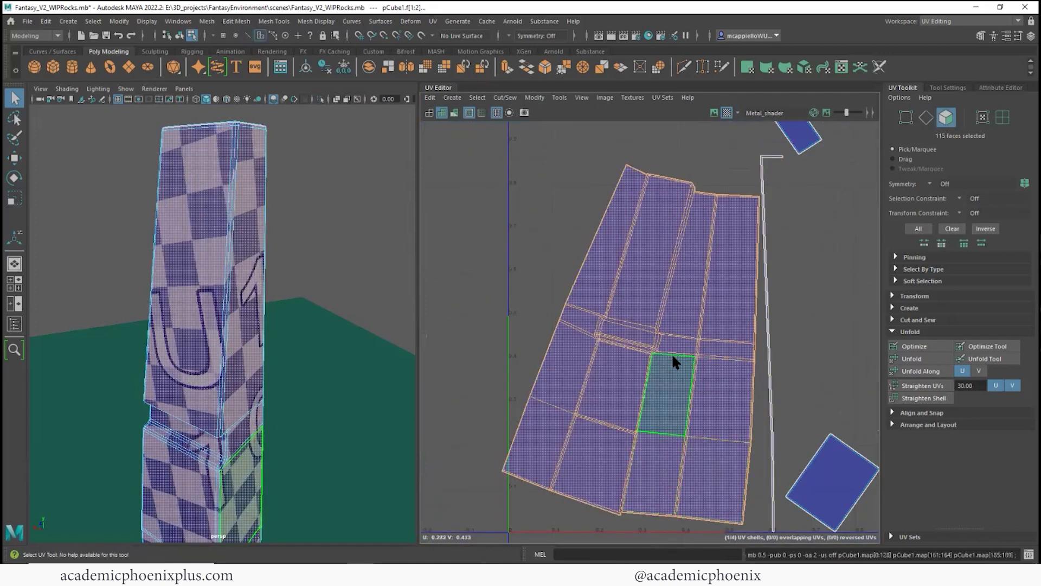
# Rotate the joined UV shell until its central column stands upright.
pyautogui.click(599, 319)
pyautogui.press('w')
pyautogui.press('e')
pyautogui.click(630, 271)
pyautogui.moveTo(606, 270); pyautogui.dragTo(613, 270)
# Return the pillar to object mode and examine the checker pattern on its sides from several angles.
pyautogui.click(213, 338)
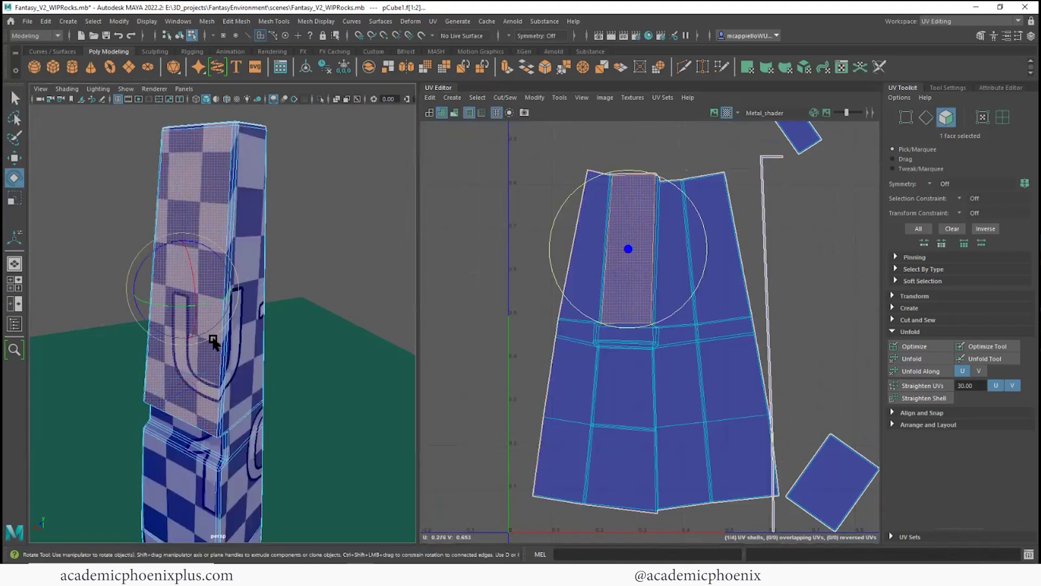
pyautogui.keyDown('alt'); pyautogui.moveTo(236, 339); pyautogui.dragTo(304, 350); pyautogui.keyUp('alt')
pyautogui.rightClick(264, 427)
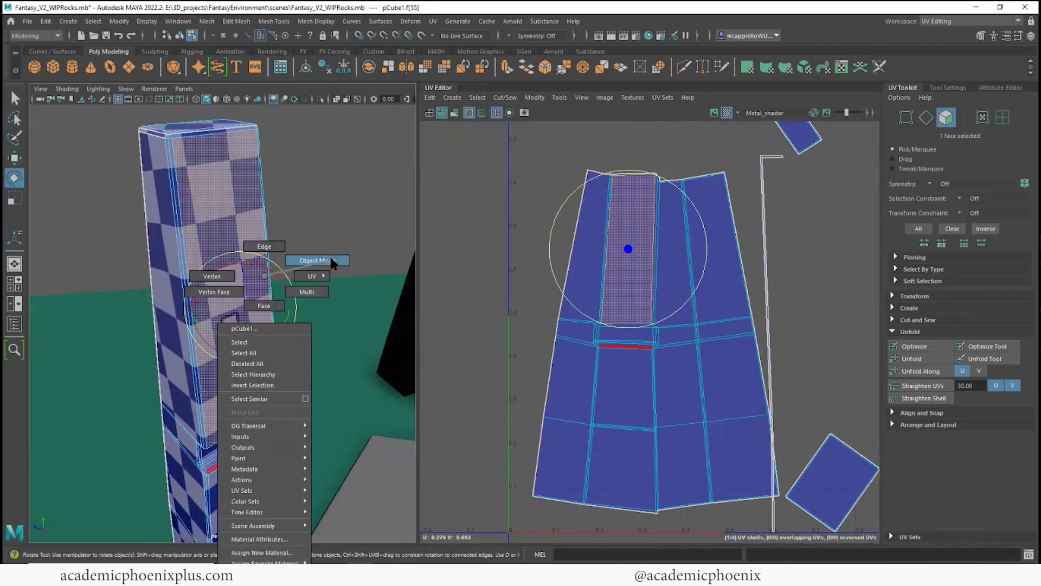
pyautogui.moveTo(331, 257); pyautogui.dragTo(333, 258, button='right')
pyautogui.scroll(-5, 326, 422)
pyautogui.keyDown('alt'); pyautogui.moveTo(312, 440); pyautogui.dragTo(404, 392); pyautogui.keyUp('alt')
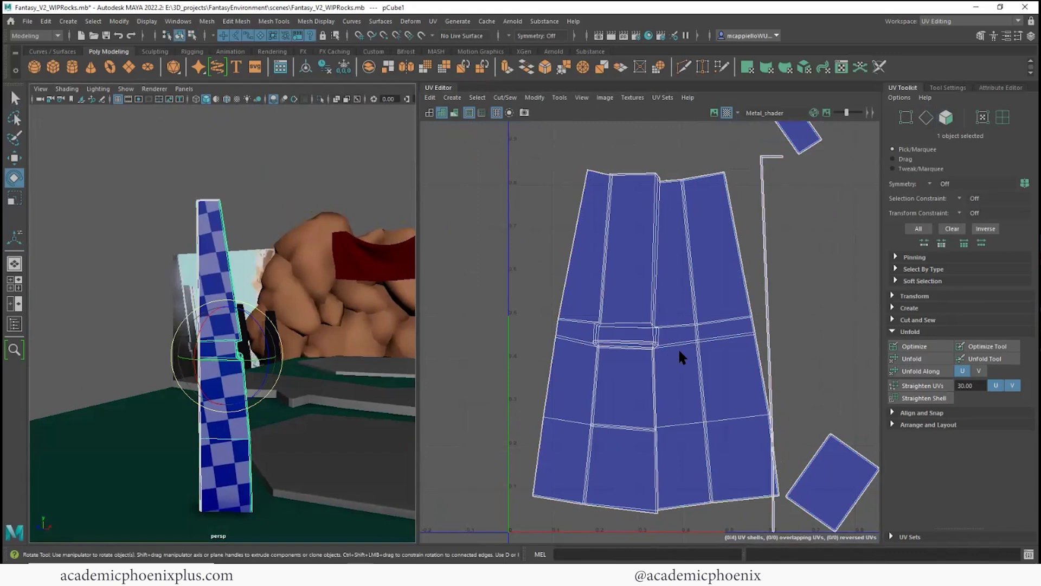
# Select the whole joined UV shell, tilt it to compare the checker alignment on the pillar and rotate it back upright.
pyautogui.moveTo(698, 331); pyautogui.dragTo(649, 373, button='right')
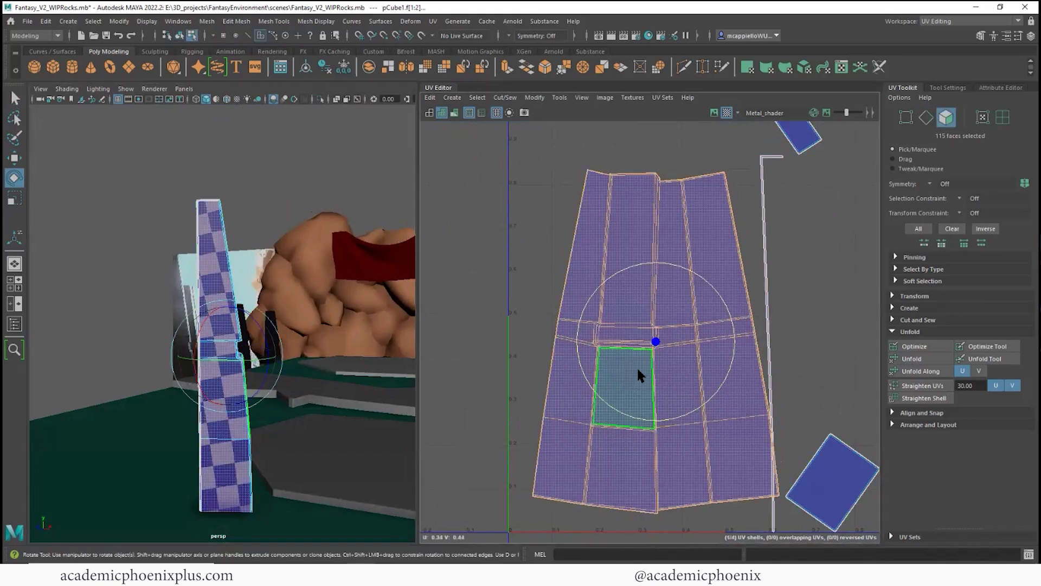
pyautogui.moveTo(649, 261); pyautogui.dragTo(501, 282)
pyautogui.moveTo(324, 361)
pyautogui.keyDown('alt'); pyautogui.mouseDown()
pyautogui.moveTo(221, 364)
pyautogui.moveTo(312, 356)
pyautogui.mouseUp(); pyautogui.keyUp('alt')
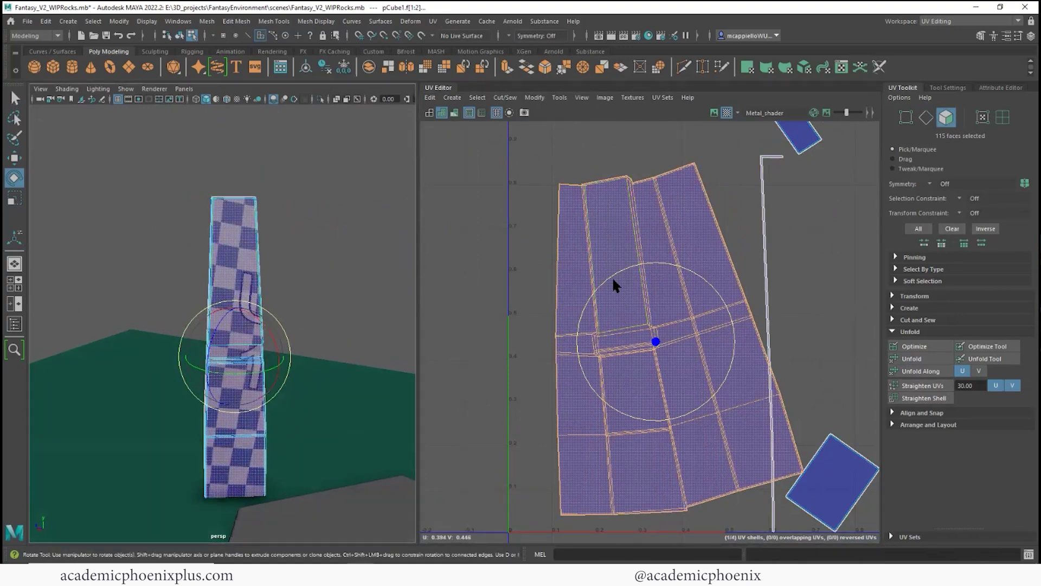
pyautogui.moveTo(614, 279); pyautogui.dragTo(623, 271)
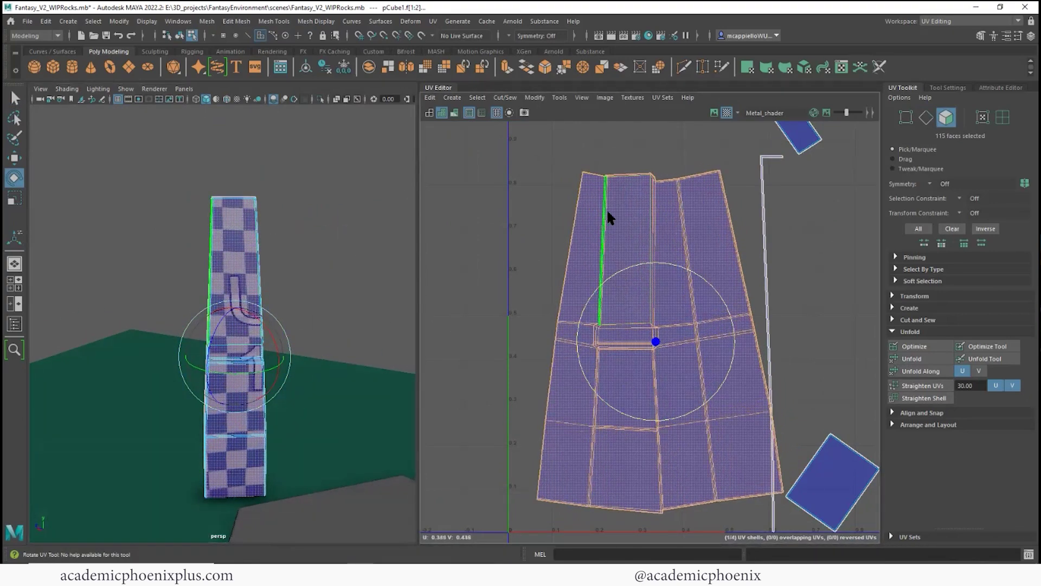
# Select the long front edge of the pillar's top and move and sew the top cap onto the joined UV shell.
pyautogui.keyDown('alt'); pyautogui.moveTo(233, 414); pyautogui.dragTo(653, 475); pyautogui.keyUp('alt')
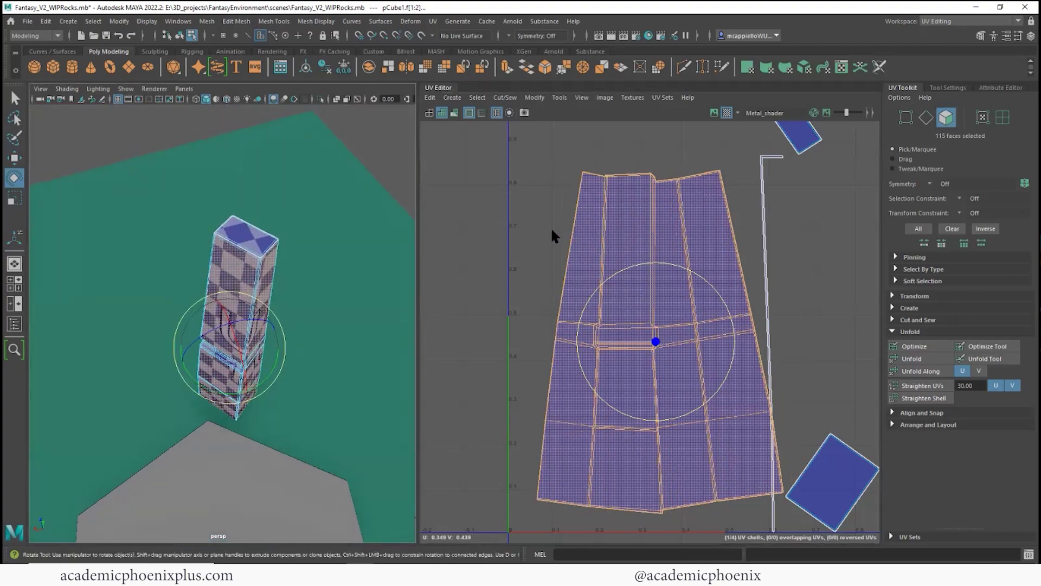
pyautogui.keyDown('alt'); pyautogui.moveTo(290, 255); pyautogui.dragTo(295, 309, button='middle'); pyautogui.keyUp('alt')
pyautogui.keyDown('alt'); pyautogui.moveTo(295, 309); pyautogui.dragTo(575, 302, button='right'); pyautogui.keyUp('alt')
pyautogui.keyDown('alt'); pyautogui.moveTo(338, 345); pyautogui.dragTo(251, 267, button='middle'); pyautogui.keyUp('alt')
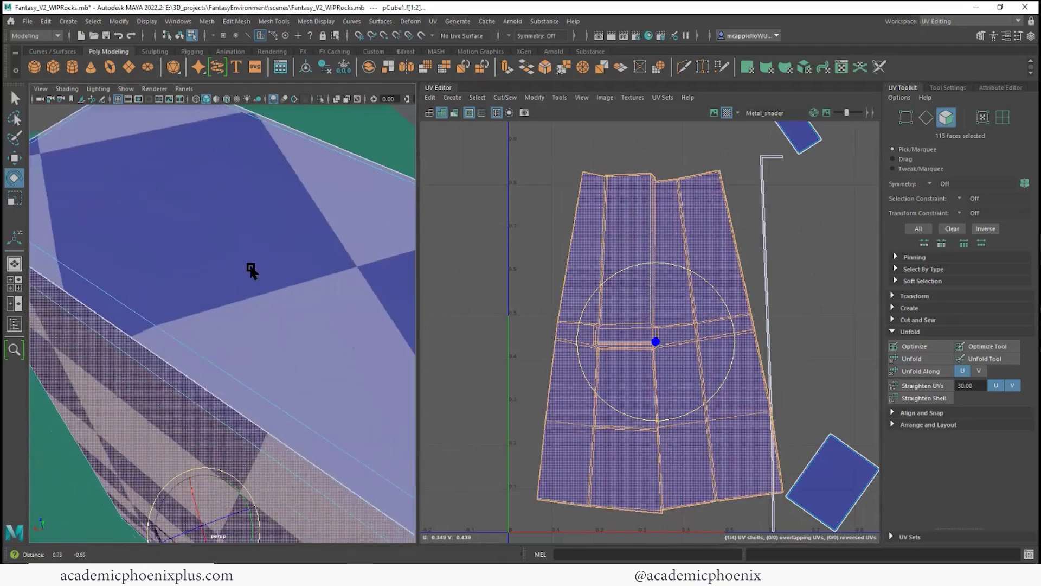
pyautogui.scroll(-5, 250, 271)
pyautogui.moveTo(243, 272); pyautogui.dragTo(247, 229, button='right')
pyautogui.click(220, 347)
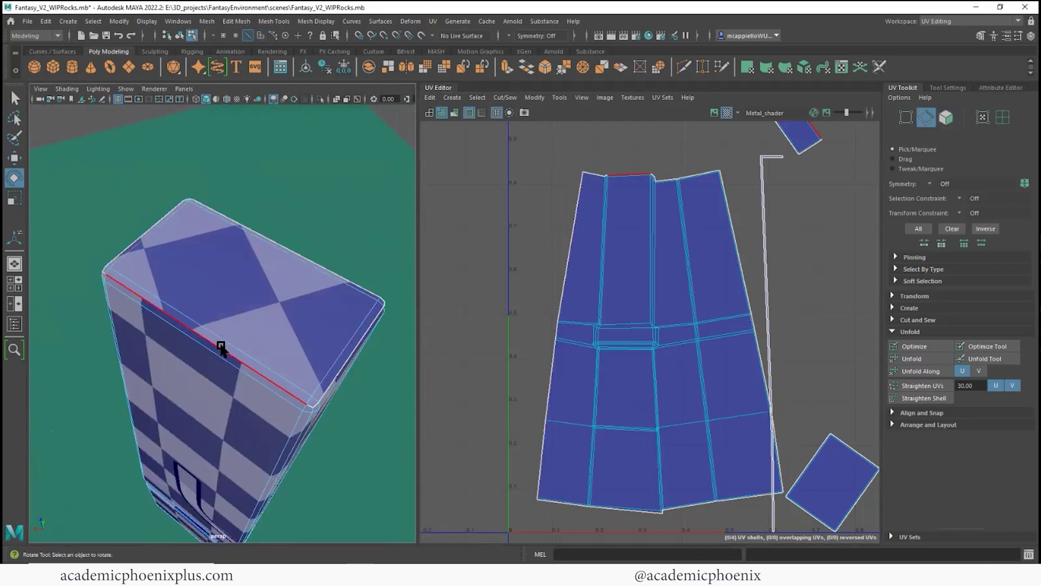
pyautogui.click(221, 347)
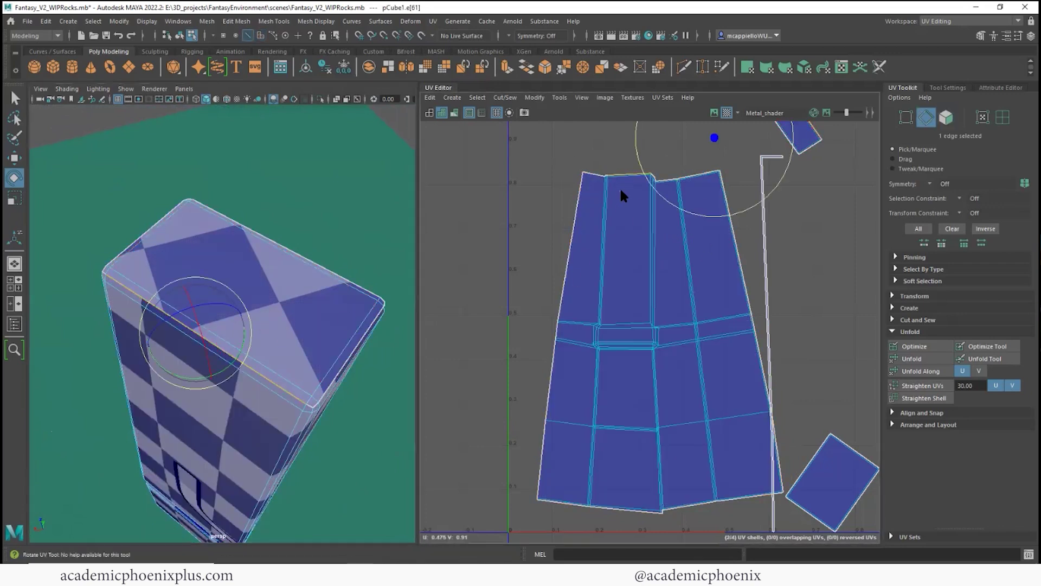
pyautogui.keyDown('shift'); pyautogui.moveTo(620, 187); pyautogui.dragTo(621, 208, button='right'); pyautogui.keyUp('shift')
pyautogui.keyDown('alt'); pyautogui.moveTo(641, 216); pyautogui.dragTo(628, 320, button='middle'); pyautogui.keyUp('alt')
pyautogui.keyDown('alt'); pyautogui.moveTo(628, 320); pyautogui.dragTo(694, 288, button='right'); pyautogui.keyUp('alt')
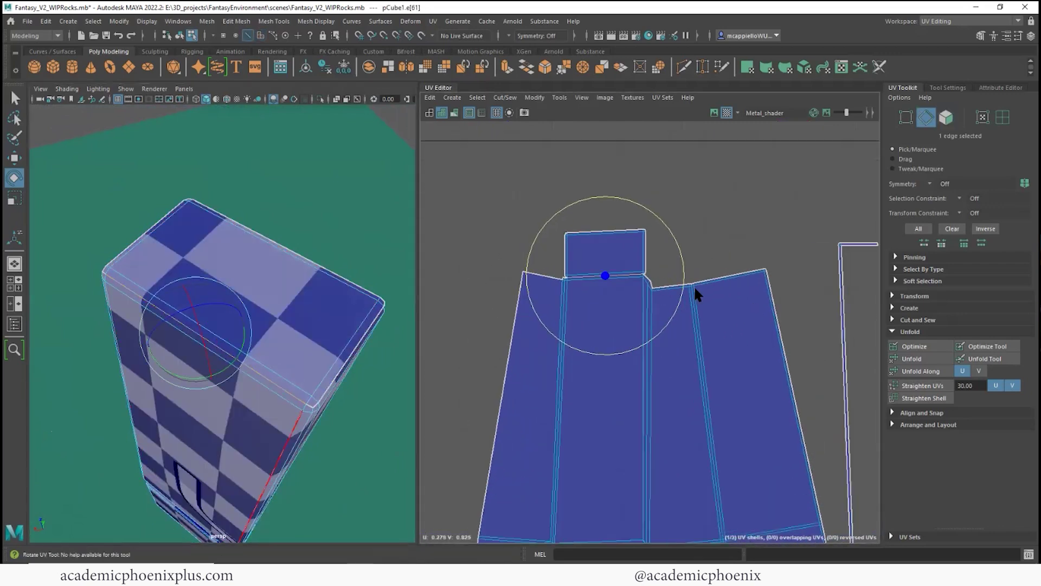
# Sew the short open corner edge where the top cap meets the central column and select the adjoining short edge.
pyautogui.keyDown('alt'); pyautogui.moveTo(623, 279); pyautogui.dragTo(789, 297, button='right'); pyautogui.keyUp('alt')
pyautogui.click(465, 288)
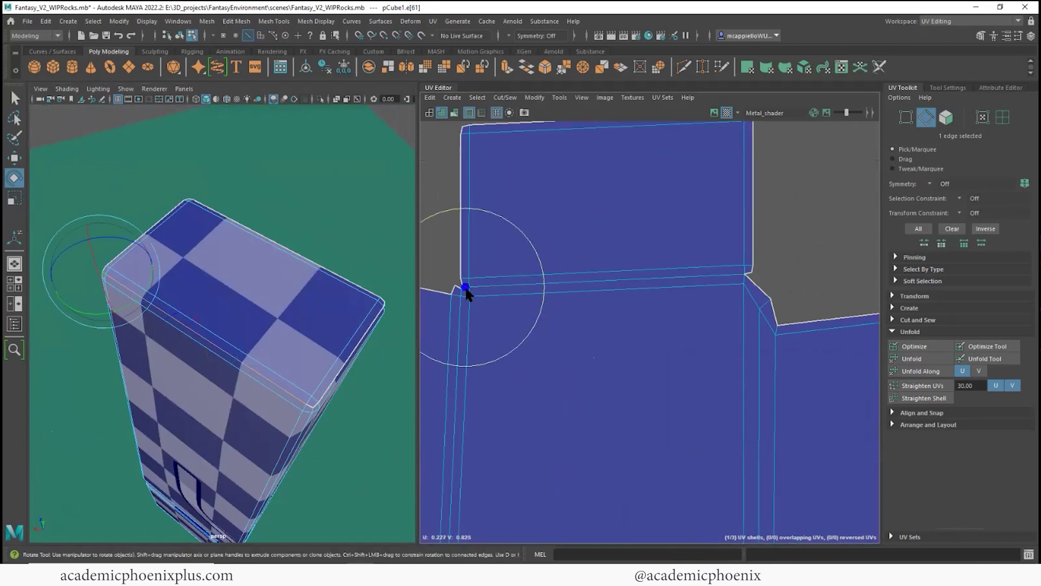
pyautogui.keyDown('shift'); pyautogui.moveTo(468, 290); pyautogui.dragTo(469, 315, button='right'); pyautogui.keyUp('shift')
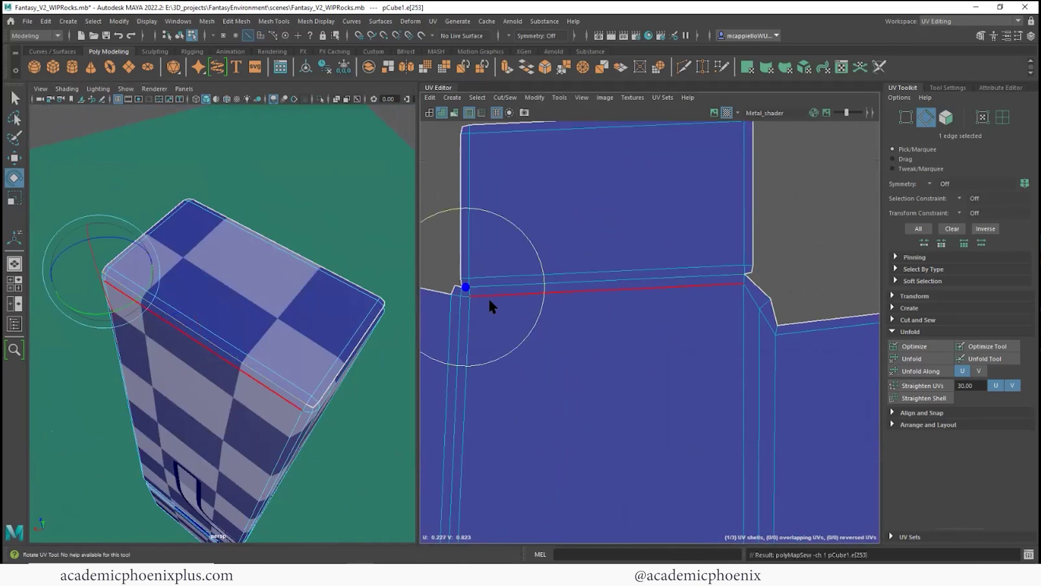
pyautogui.click(465, 288)
pyautogui.keyDown('alt'); pyautogui.moveTo(645, 320); pyautogui.dragTo(575, 303, button='right'); pyautogui.keyUp('alt')
pyautogui.keyDown('alt'); pyautogui.moveTo(591, 301); pyautogui.dragTo(560, 218, button='middle'); pyautogui.keyUp('alt')
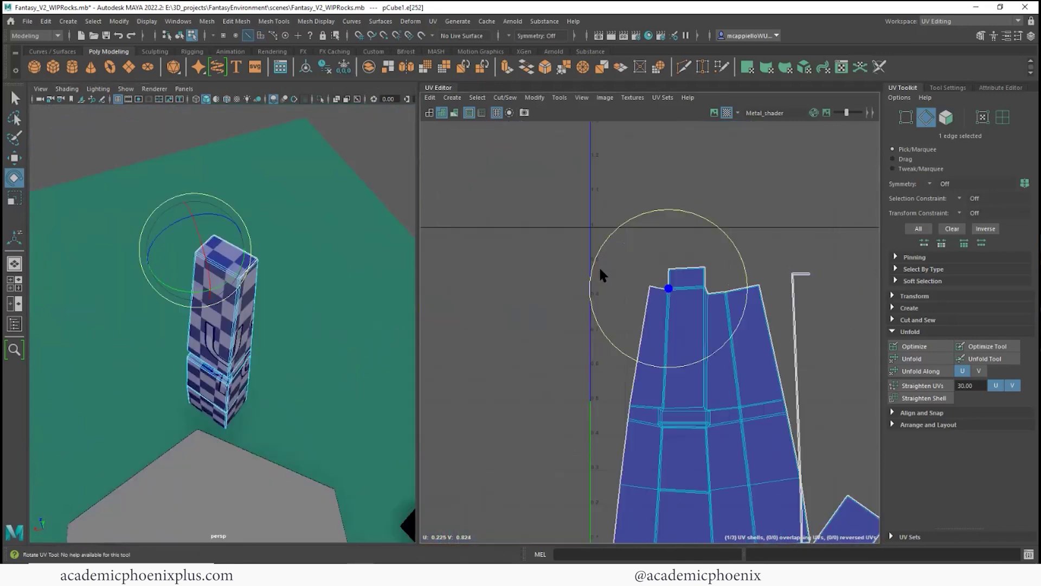
pyautogui.keyDown('alt'); pyautogui.moveTo(599, 274); pyautogui.dragTo(574, 216, button='right'); pyautogui.keyUp('alt')
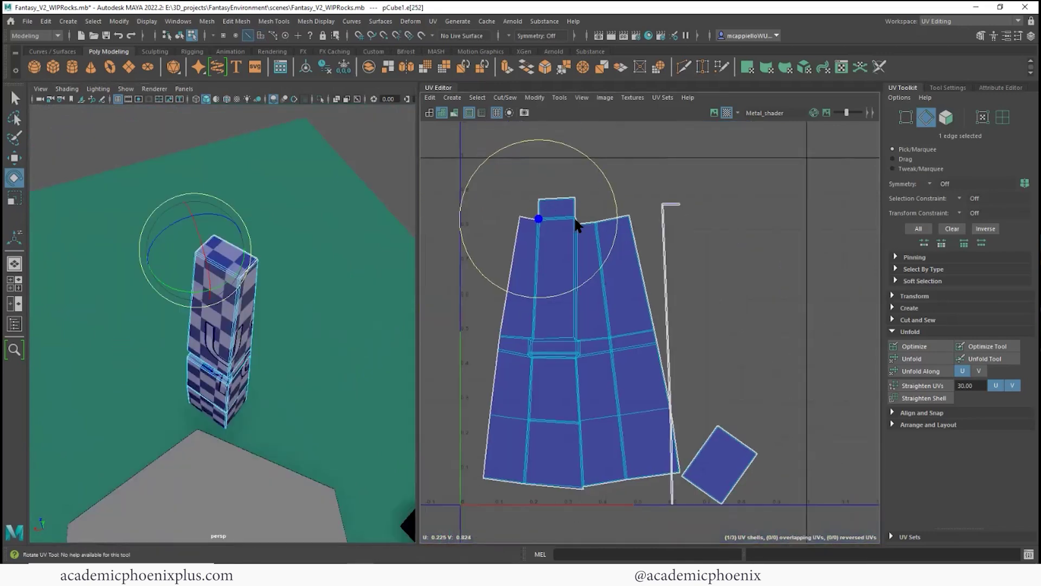
# Move and sew the pillar's bottom cap onto the base of the joined shell's central column.
pyautogui.keyDown('alt'); pyautogui.moveTo(493, 291); pyautogui.dragTo(741, 356, button='right'); pyautogui.keyUp('alt')
pyautogui.click(741, 358)
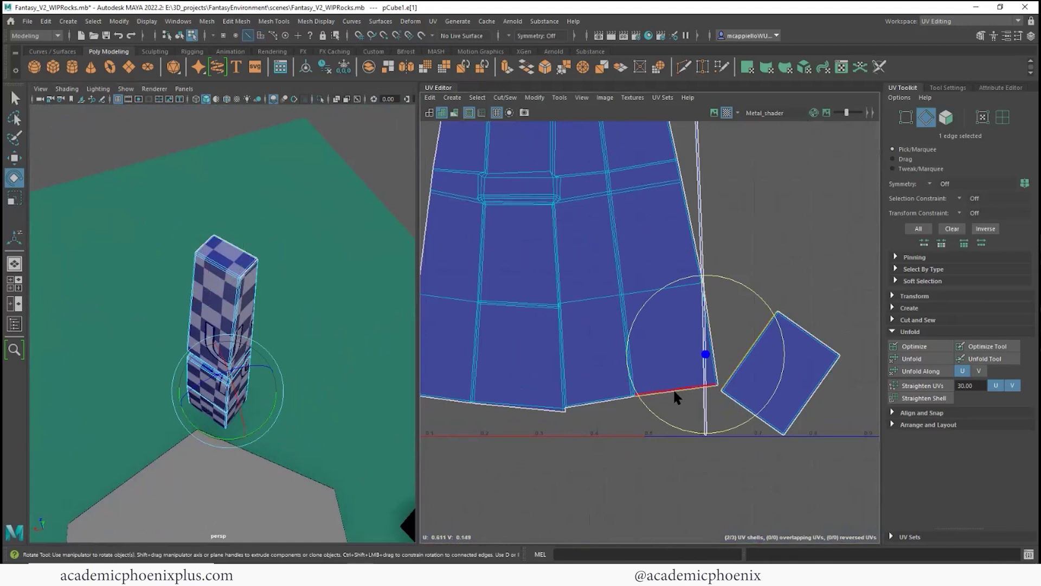
pyautogui.click(510, 408)
pyautogui.keyDown('shift'); pyautogui.moveTo(588, 432); pyautogui.dragTo(561, 434, button='right'); pyautogui.keyUp('shift')
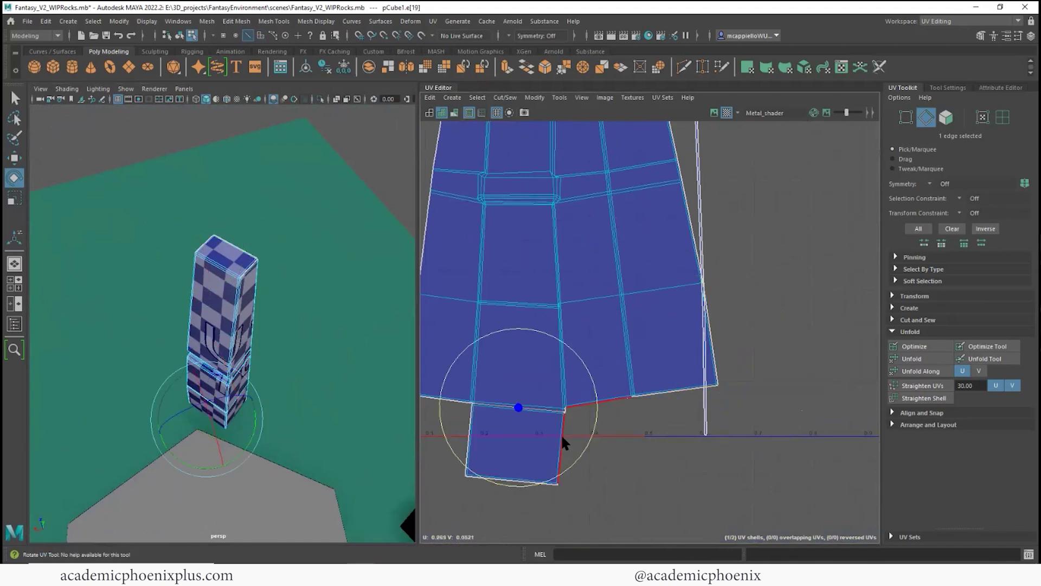
# Move and sew the long thin strip shell onto the lowest part of the large shell's outer side border.
pyautogui.click(708, 412)
pyautogui.click(705, 415)
pyautogui.press('g')
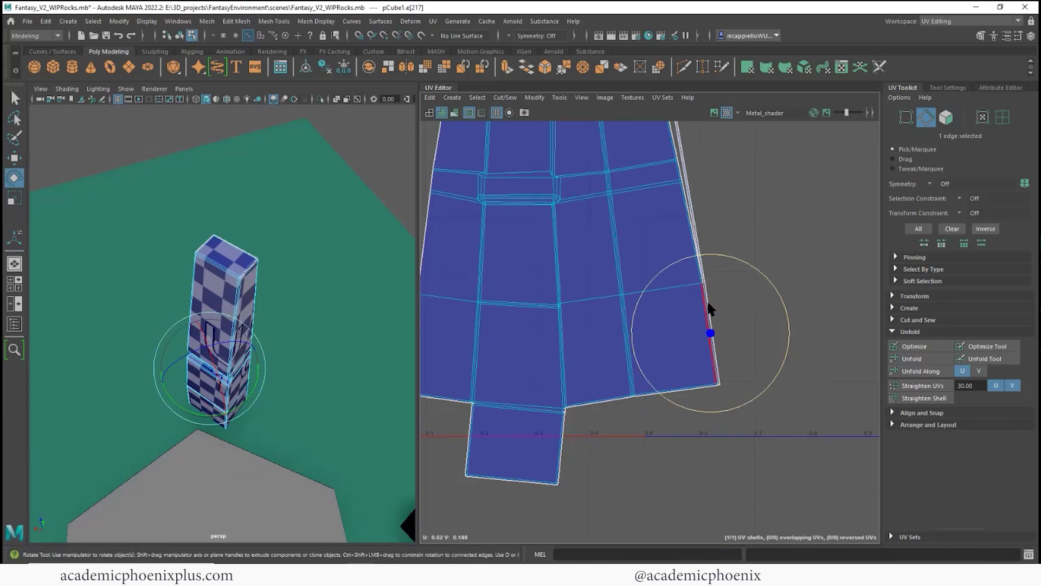
pyautogui.scroll(5, 705, 314)
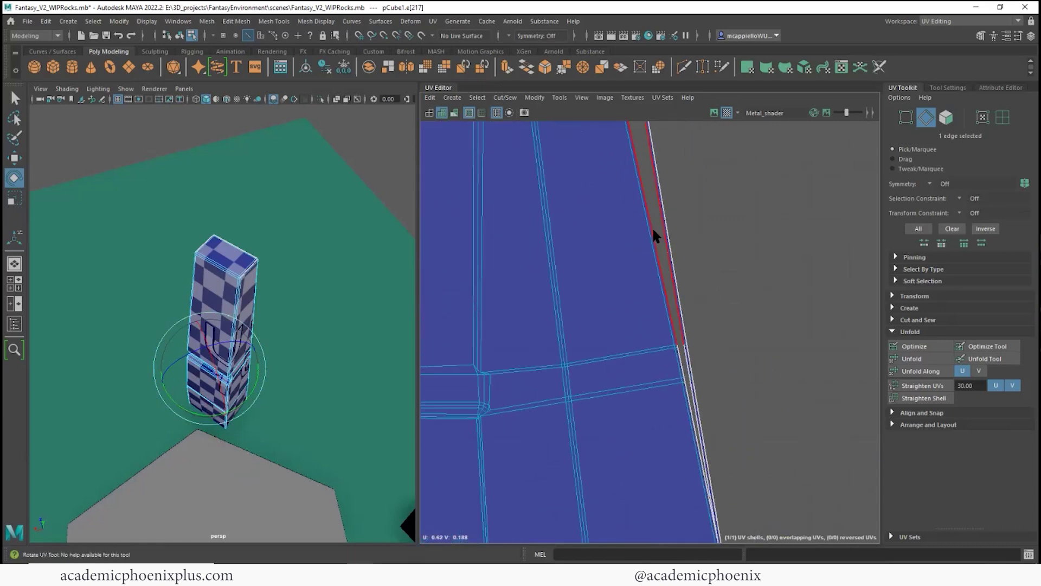
# Sew the remaining open edges between the long thin strip and the large shell's outer side border, segment by segment.
pyautogui.click(652, 227)
pyautogui.click(684, 362)
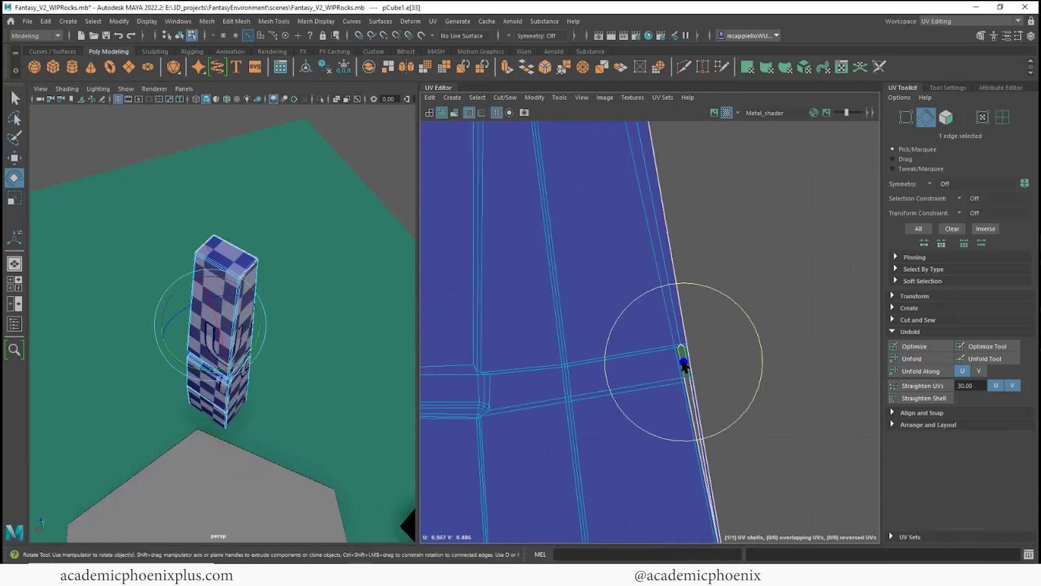
pyautogui.click(693, 408)
pyautogui.keyDown('alt'); pyautogui.moveTo(709, 428); pyautogui.dragTo(730, 349, button='middle'); pyautogui.keyUp('alt')
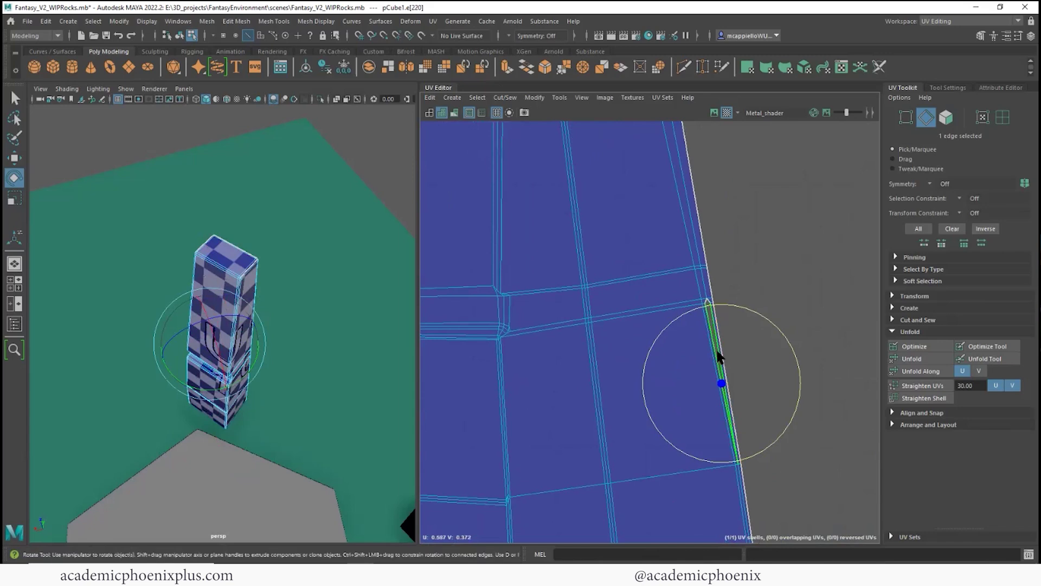
pyautogui.keyDown('shift'); pyautogui.moveTo(716, 350); pyautogui.dragTo(749, 360, button='right'); pyautogui.keyUp('shift')
pyautogui.keyDown('alt'); pyautogui.moveTo(756, 406); pyautogui.dragTo(725, 257, button='middle'); pyautogui.keyUp('alt')
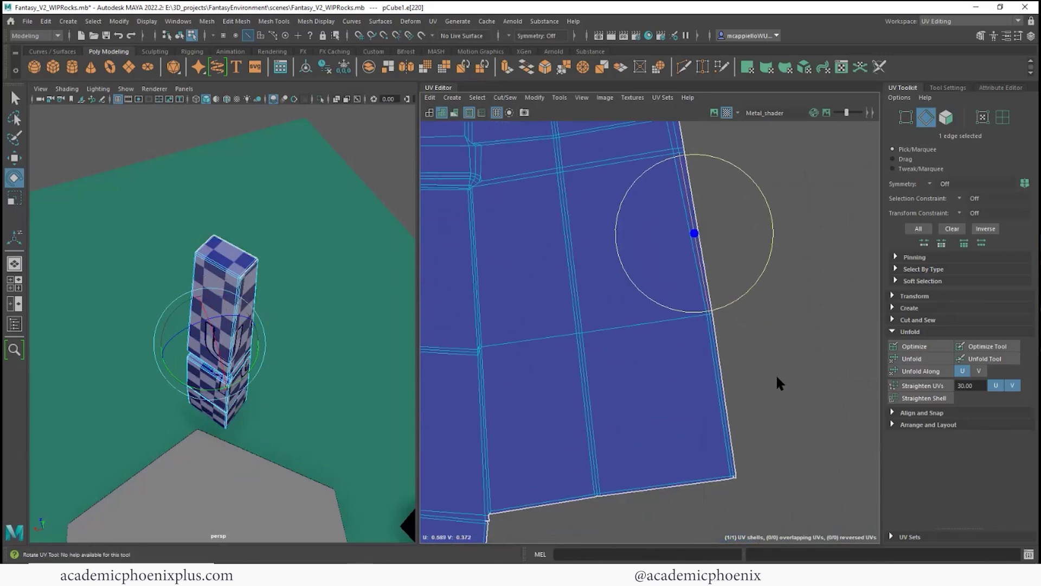
# Select all faces of the pillar's joined UV shell and unfold it.
pyautogui.keyDown('alt'); pyautogui.moveTo(776, 375); pyautogui.dragTo(516, 318, button='right'); pyautogui.keyUp('alt')
pyautogui.keyDown('alt'); pyautogui.moveTo(515, 319); pyautogui.dragTo(666, 377, button='middle'); pyautogui.keyUp('alt')
pyautogui.scroll(-2, 699, 396)
pyautogui.moveTo(673, 306); pyautogui.dragTo(673, 339, button='right')
pyautogui.doubleClick(740, 229)
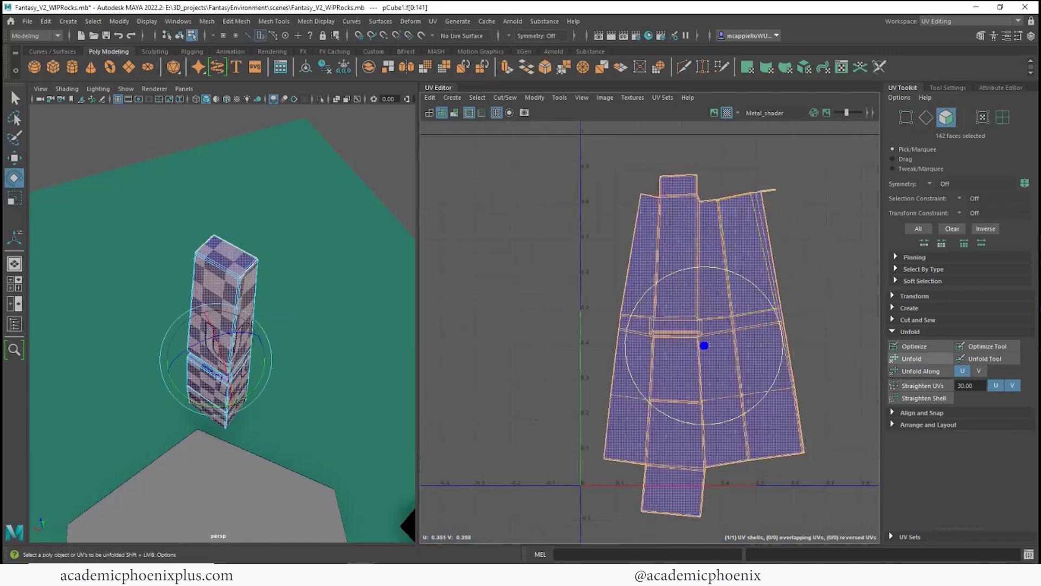
pyautogui.click(913, 359)
# Cut the thin bevel strip that sticks out from the top outer corner off the large UV shell.
pyautogui.keyDown('alt'); pyautogui.moveTo(743, 249); pyautogui.dragTo(627, 402, button='middle'); pyautogui.keyUp('alt')
pyautogui.keyDown('alt'); pyautogui.moveTo(610, 332); pyautogui.dragTo(767, 360, button='right'); pyautogui.keyUp('alt')
pyautogui.click(590, 318)
pyautogui.press('f')
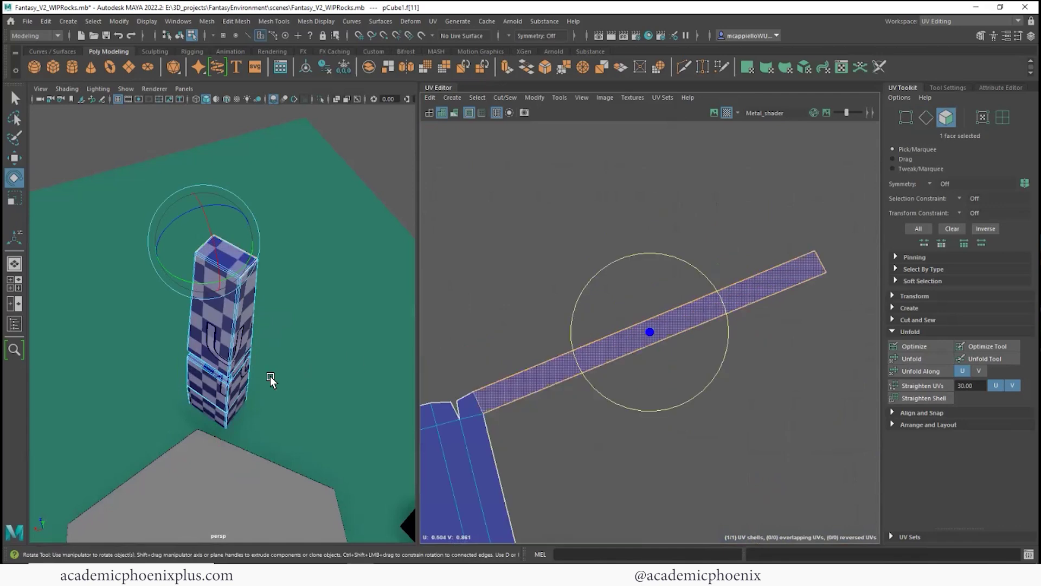
pyautogui.moveTo(269, 375)
pyautogui.keyDown('alt'); pyautogui.mouseDown()
pyautogui.moveTo(330, 360)
pyautogui.moveTo(320, 387)
pyautogui.moveTo(364, 380)
pyautogui.moveTo(253, 387)
pyautogui.mouseUp(); pyautogui.keyUp('alt')
pyautogui.keyDown('alt'); pyautogui.moveTo(253, 386); pyautogui.dragTo(398, 412, button='right'); pyautogui.keyUp('alt')
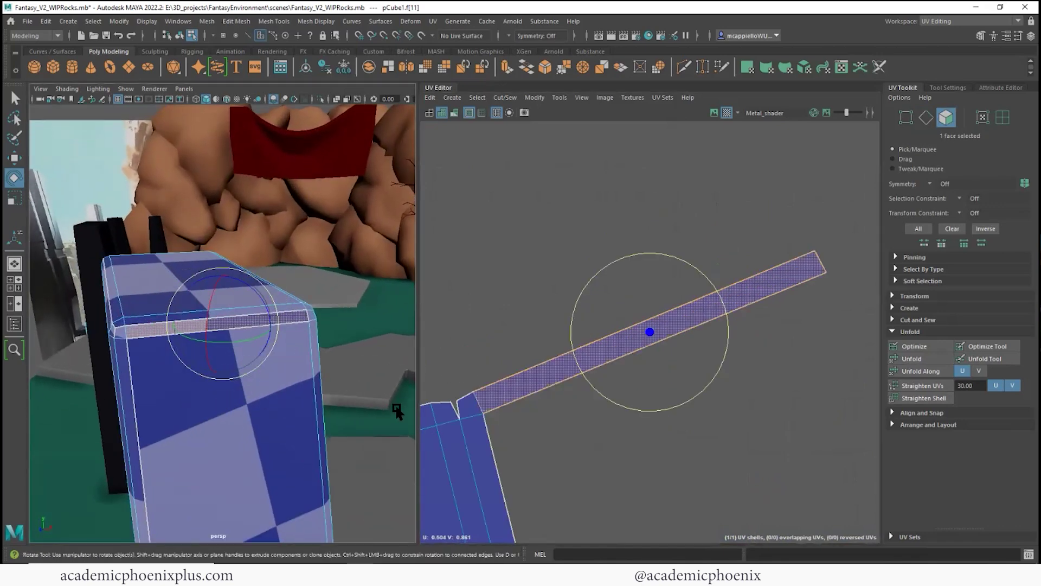
pyautogui.moveTo(500, 392); pyautogui.dragTo(501, 367, button='right')
pyautogui.scroll(-2, 617, 389)
pyautogui.click(512, 407)
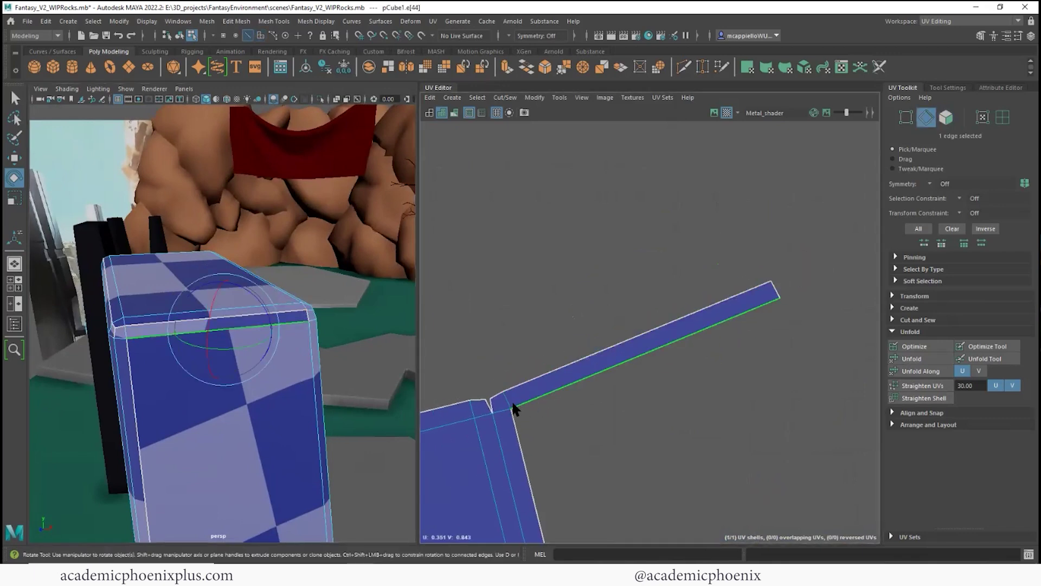
pyautogui.keyDown('shift'); pyautogui.moveTo(511, 406); pyautogui.dragTo(468, 421, button='right'); pyautogui.keyUp('shift')
# Move and sew the cut bevel strip onto the slanted top edge of the side panel on the shell's opposite side.
pyautogui.keyDown('alt'); pyautogui.moveTo(600, 412); pyautogui.dragTo(660, 381, button='middle'); pyautogui.keyUp('alt')
pyautogui.scroll(-5, 719, 355)
pyautogui.keyDown('alt'); pyautogui.moveTo(683, 307); pyautogui.dragTo(873, 255, button='middle'); pyautogui.keyUp('alt')
pyautogui.scroll(-2, 868, 258)
pyautogui.keyDown('alt'); pyautogui.moveTo(543, 318); pyautogui.dragTo(749, 320, button='middle'); pyautogui.keyUp('alt')
pyautogui.click(583, 332)
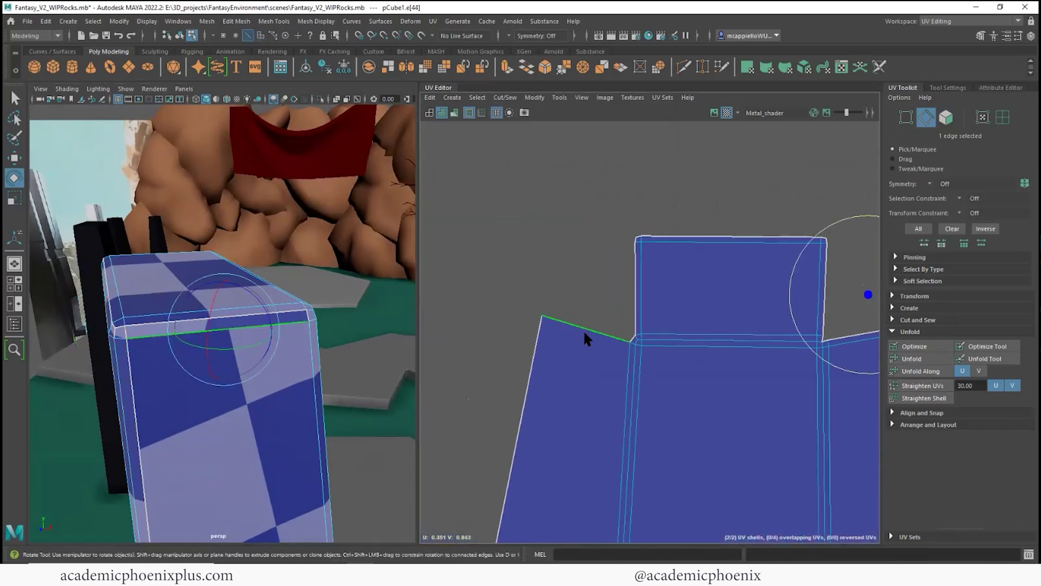
pyautogui.keyDown('shift'); pyautogui.moveTo(583, 327); pyautogui.dragTo(580, 347, button='right'); pyautogui.keyUp('shift')
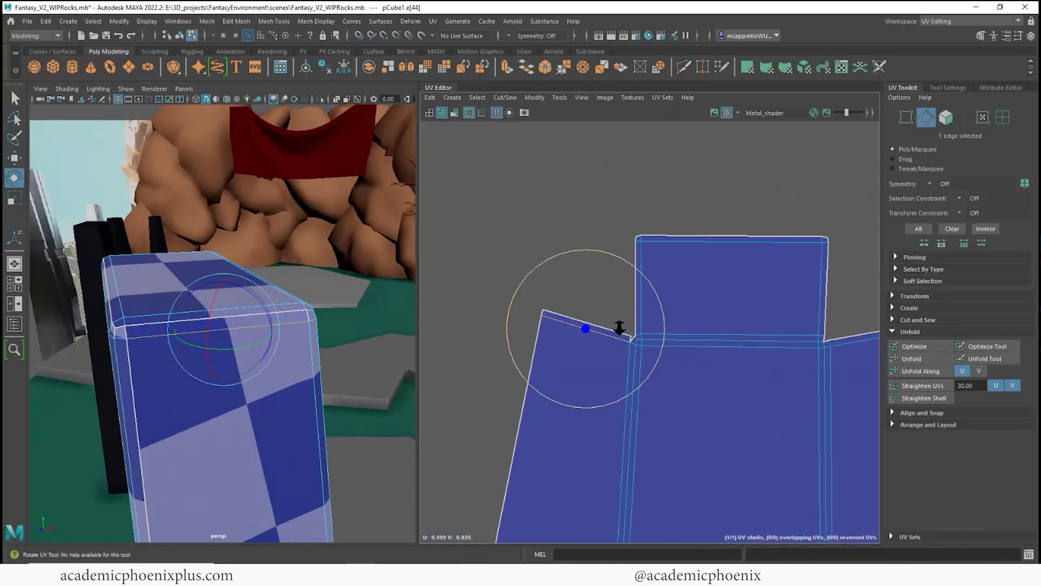
# Sew the short open corner edges beside the top cap and at the shell's top outer corner.
pyautogui.scroll(3, 623, 331)
pyautogui.moveTo(675, 342)
pyautogui.keyDown('shift'); pyautogui.mouseDown(button='right')
pyautogui.moveTo(677, 326)
pyautogui.moveTo(637, 351)
pyautogui.moveTo(677, 362)
pyautogui.mouseUp(button='right'); pyautogui.keyUp('shift')
pyautogui.click(641, 374)
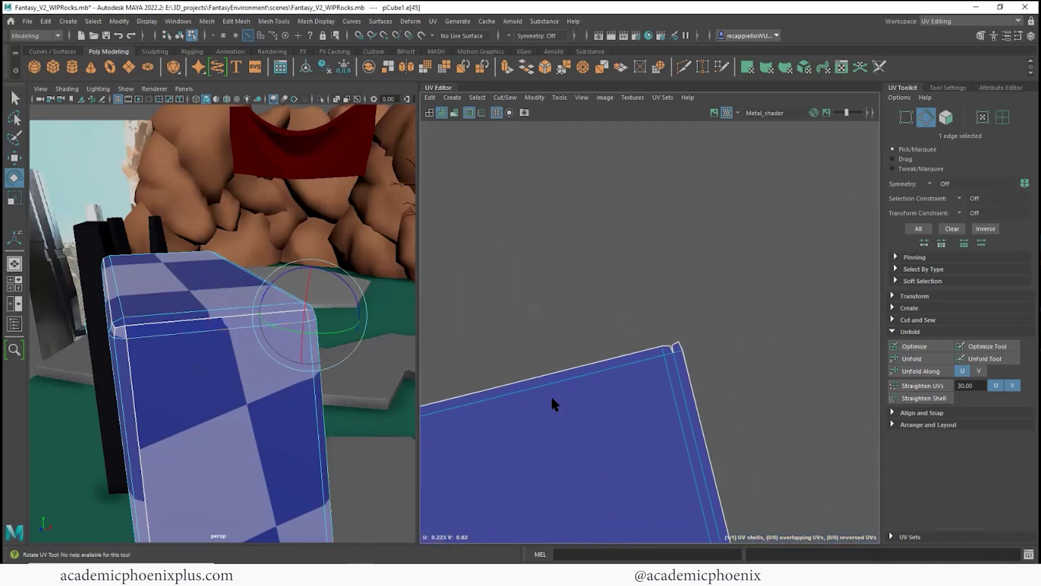
pyautogui.click(634, 355)
# Sew the short open edge at the bottom outer corner of the shell.
pyautogui.keyDown('alt'); pyautogui.moveTo(743, 431); pyautogui.dragTo(794, 278, button='middle'); pyautogui.keyUp('alt')
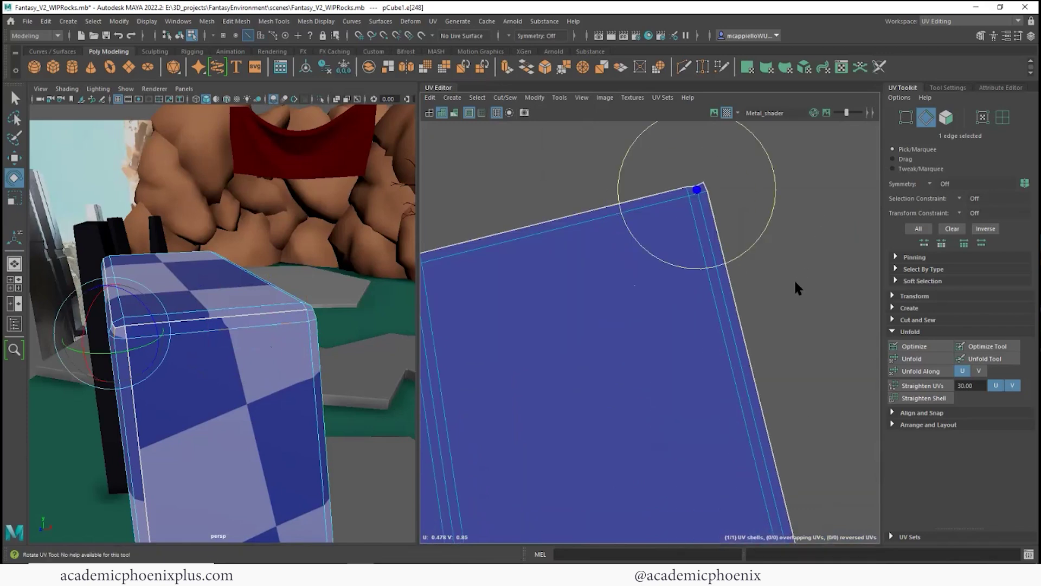
pyautogui.keyDown('alt'); pyautogui.moveTo(748, 320); pyautogui.dragTo(556, 442, button='right'); pyautogui.keyUp('alt')
pyautogui.keyDown('alt'); pyautogui.moveTo(556, 442); pyautogui.dragTo(642, 233, button='middle'); pyautogui.keyUp('alt')
pyautogui.keyDown('alt'); pyautogui.moveTo(641, 234); pyautogui.dragTo(654, 423, button='right'); pyautogui.keyUp('alt')
pyautogui.keyDown('alt'); pyautogui.moveTo(653, 423); pyautogui.dragTo(614, 225, button='middle'); pyautogui.keyUp('alt')
pyautogui.moveTo(634, 339)
pyautogui.keyDown('alt'); pyautogui.mouseDown(button='middle')
pyautogui.moveTo(613, 256)
pyautogui.moveTo(529, 103)
pyautogui.mouseUp(button='middle'); pyautogui.keyUp('alt')
pyautogui.moveTo(525, 376)
pyautogui.keyDown('alt'); pyautogui.mouseDown(button='middle')
pyautogui.moveTo(637, 249)
pyautogui.moveTo(475, 290)
pyautogui.mouseUp(button='middle'); pyautogui.keyUp('alt')
pyautogui.moveTo(642, 336)
pyautogui.keyDown('alt'); pyautogui.mouseDown(button='right')
pyautogui.moveTo(722, 350)
pyautogui.moveTo(792, 379)
pyautogui.moveTo(685, 330)
pyautogui.moveTo(646, 274)
pyautogui.mouseUp(button='right'); pyautogui.keyUp('alt')
pyautogui.click(653, 269)
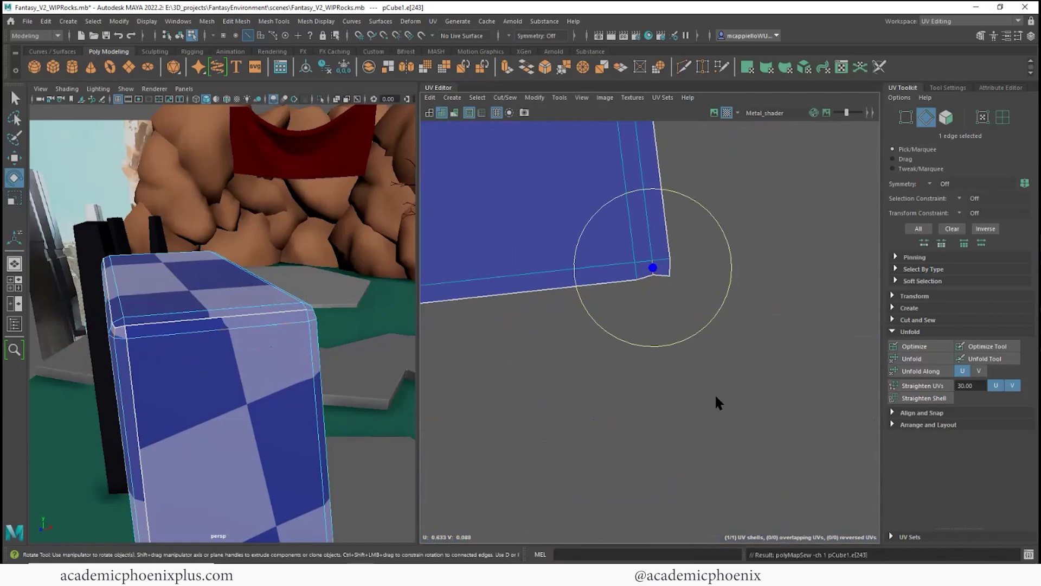
# Sew the short open corner edge where the bottom cap meets the inner side panel with the long slanted base.
pyautogui.keyDown('alt'); pyautogui.moveTo(716, 396); pyautogui.dragTo(613, 353, button='right'); pyautogui.keyUp('alt')
pyautogui.keyDown('alt'); pyautogui.moveTo(542, 369); pyautogui.dragTo(813, 325, button='middle'); pyautogui.keyUp('alt')
pyautogui.keyDown('alt'); pyautogui.moveTo(504, 347); pyautogui.dragTo(762, 324, button='middle'); pyautogui.keyUp('alt')
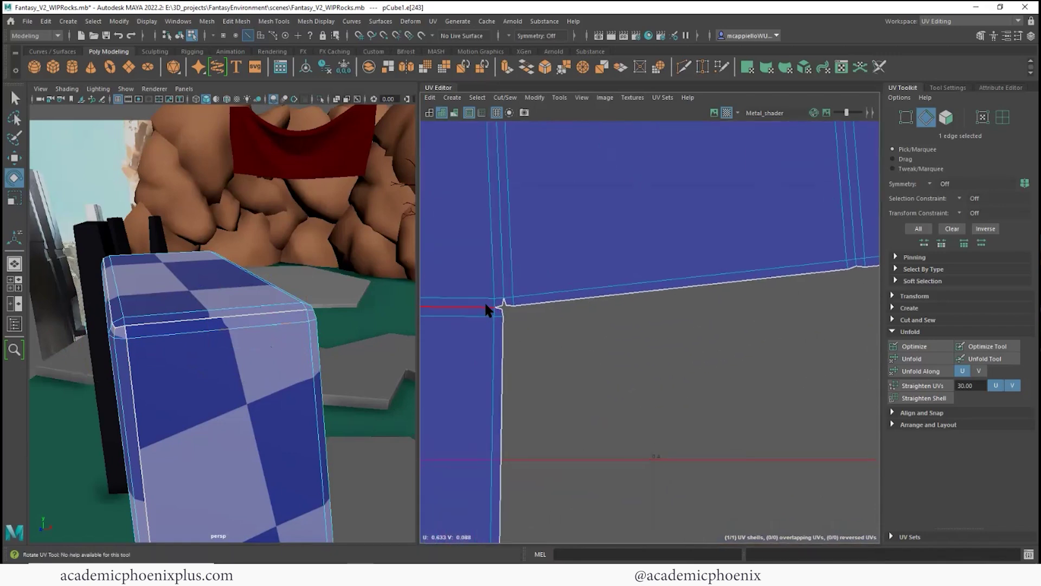
pyautogui.click(499, 309)
pyautogui.click(654, 361)
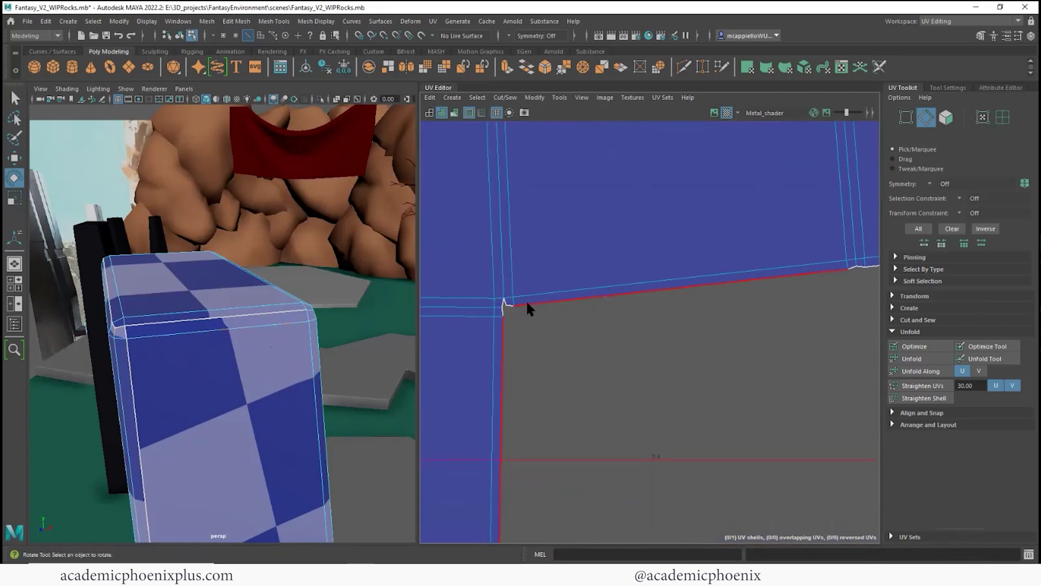
pyautogui.click(508, 300)
pyautogui.hotkey('shift', 's')
# Sew the matching short corner edge on the other side of the bottom cap.
pyautogui.keyDown('alt'); pyautogui.moveTo(571, 515); pyautogui.dragTo(648, 347, button='middle'); pyautogui.keyUp('alt')
pyautogui.keyDown('alt'); pyautogui.moveTo(540, 349); pyautogui.dragTo(802, 380, button='middle'); pyautogui.keyUp('alt')
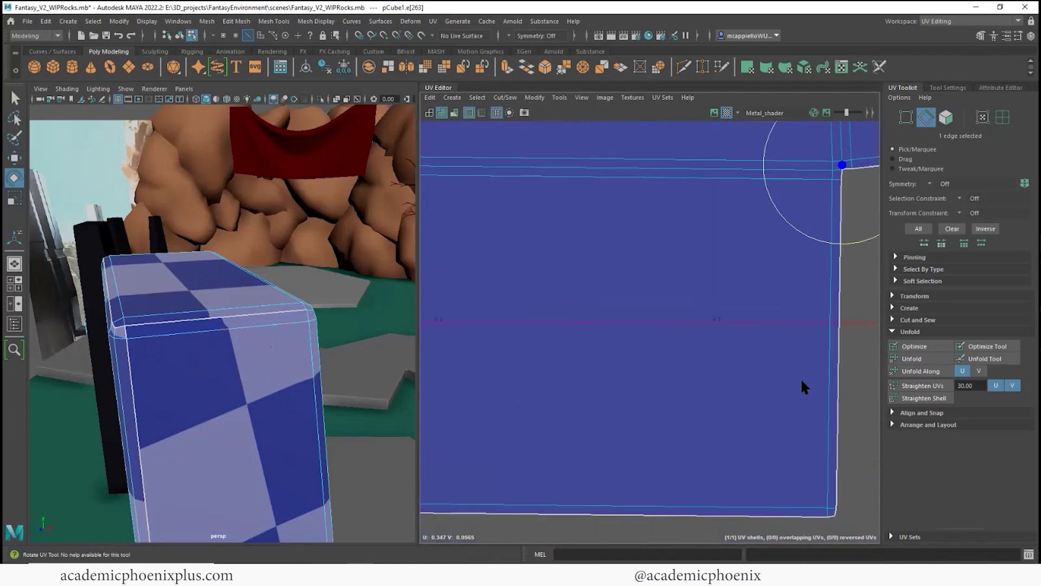
pyautogui.keyDown('alt'); pyautogui.moveTo(442, 380); pyautogui.dragTo(673, 346, button='middle'); pyautogui.keyUp('alt')
pyautogui.keyDown('alt'); pyautogui.moveTo(641, 250); pyautogui.dragTo(596, 477, button='middle'); pyautogui.keyUp('alt')
pyautogui.keyDown('alt'); pyautogui.moveTo(670, 376); pyautogui.dragTo(691, 379, button='right'); pyautogui.keyUp('alt')
pyautogui.keyDown('alt'); pyautogui.moveTo(691, 378); pyautogui.dragTo(604, 364, button='middle'); pyautogui.keyUp('alt')
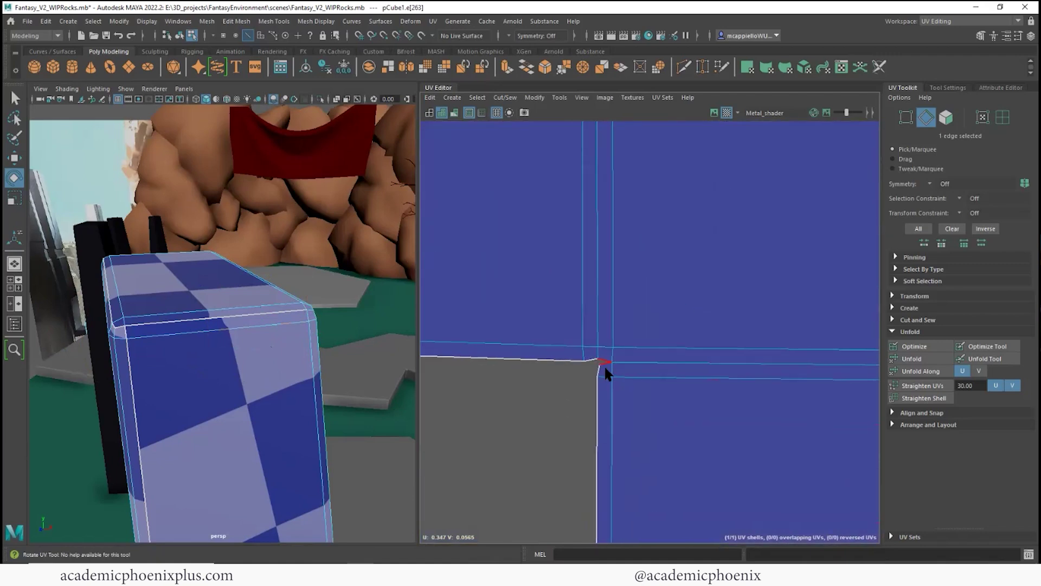
pyautogui.click(603, 364)
# Examine the shell's other outer border and top corners for open edges that still need sewing.
pyautogui.keyDown('alt'); pyautogui.moveTo(436, 417); pyautogui.dragTo(776, 415, button='middle'); pyautogui.keyUp('alt')
pyautogui.keyDown('alt'); pyautogui.moveTo(478, 377); pyautogui.dragTo(828, 385, button='middle'); pyautogui.keyUp('alt')
pyautogui.keyDown('alt'); pyautogui.moveTo(754, 313); pyautogui.dragTo(682, 502, button='middle'); pyautogui.keyUp('alt')
pyautogui.keyDown('alt'); pyautogui.moveTo(757, 325); pyautogui.dragTo(649, 537, button='middle'); pyautogui.keyUp('alt')
pyautogui.keyDown('alt'); pyautogui.moveTo(687, 244); pyautogui.dragTo(637, 534, button='middle'); pyautogui.keyUp('alt')
pyautogui.keyDown('alt'); pyautogui.moveTo(653, 323); pyautogui.dragTo(642, 538, button='middle'); pyautogui.keyUp('alt')
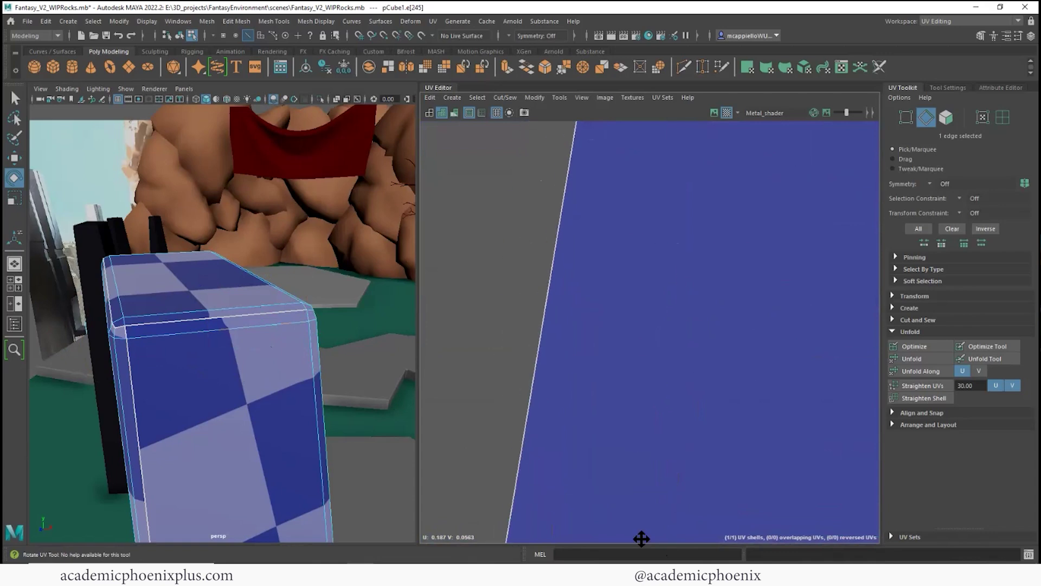
pyautogui.keyDown('alt'); pyautogui.moveTo(672, 347); pyautogui.dragTo(488, 345, button='right'); pyautogui.keyUp('alt')
pyautogui.keyDown('alt'); pyautogui.moveTo(740, 252); pyautogui.dragTo(638, 442, button='middle'); pyautogui.keyUp('alt')
pyautogui.keyDown('alt'); pyautogui.moveTo(673, 388); pyautogui.dragTo(613, 515, button='middle'); pyautogui.keyUp('alt')
pyautogui.keyDown('alt'); pyautogui.moveTo(675, 295); pyautogui.dragTo(609, 506, button='middle'); pyautogui.keyUp('alt')
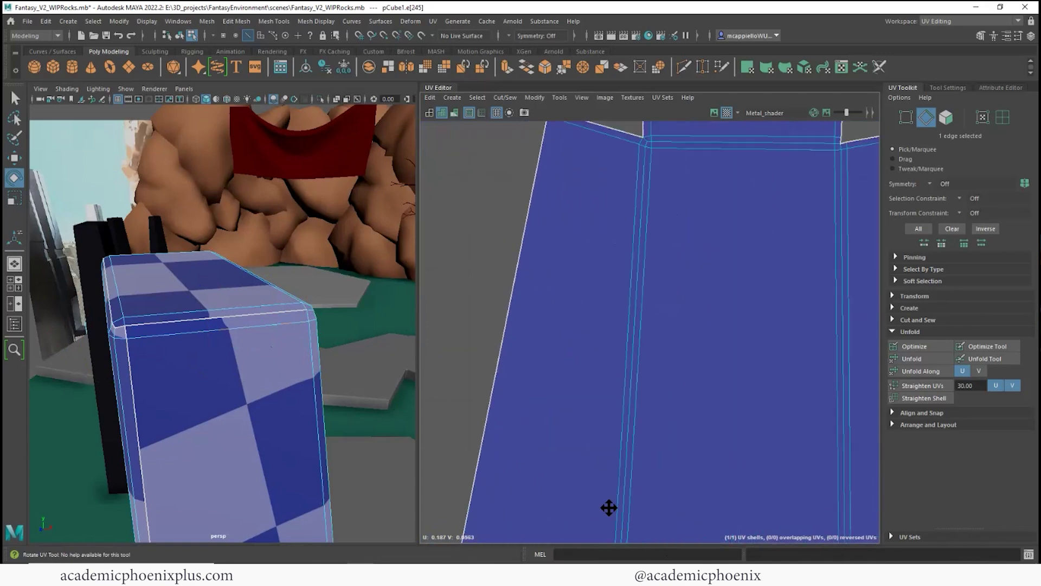
pyautogui.keyDown('alt'); pyautogui.moveTo(724, 160); pyautogui.dragTo(672, 359, button='middle'); pyautogui.keyUp('alt')
pyautogui.keyDown('alt'); pyautogui.moveTo(770, 370); pyautogui.dragTo(558, 335, button='right'); pyautogui.keyUp('alt')
pyautogui.keyDown('alt'); pyautogui.moveTo(781, 409); pyautogui.dragTo(584, 222, button='middle'); pyautogui.keyUp('alt')
pyautogui.keyDown('alt'); pyautogui.moveTo(743, 260); pyautogui.dragTo(526, 279, button='right'); pyautogui.keyUp('alt')
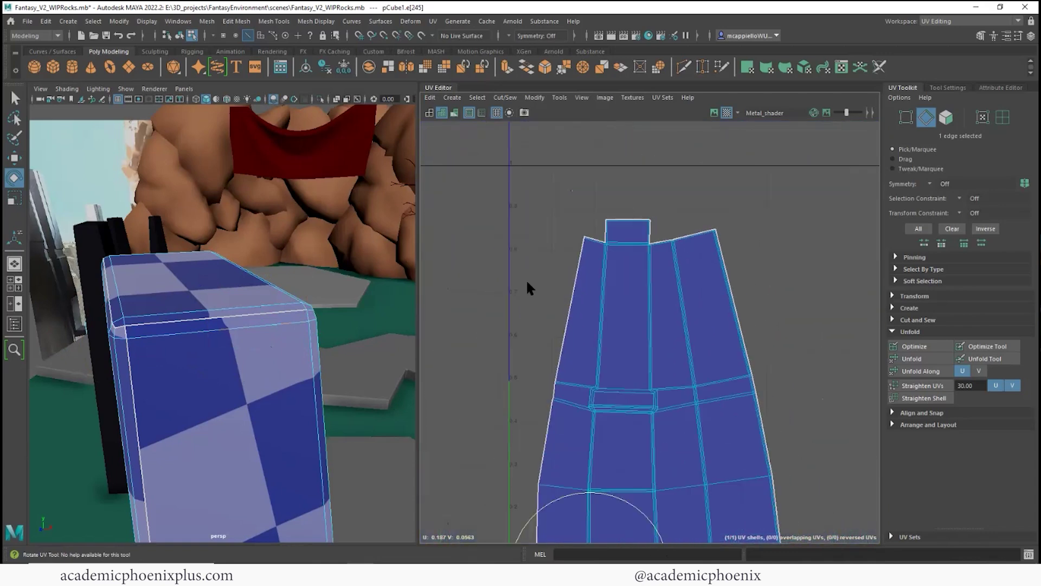
# Select all faces of the sewn pillar shell, unfold it again and clear the selection.
pyautogui.keyDown('alt'); pyautogui.moveTo(655, 403); pyautogui.dragTo(556, 241, button='middle'); pyautogui.keyUp('alt')
pyautogui.rightClick(580, 257)
pyautogui.moveTo(579, 255); pyautogui.dragTo(580, 286, button='right')
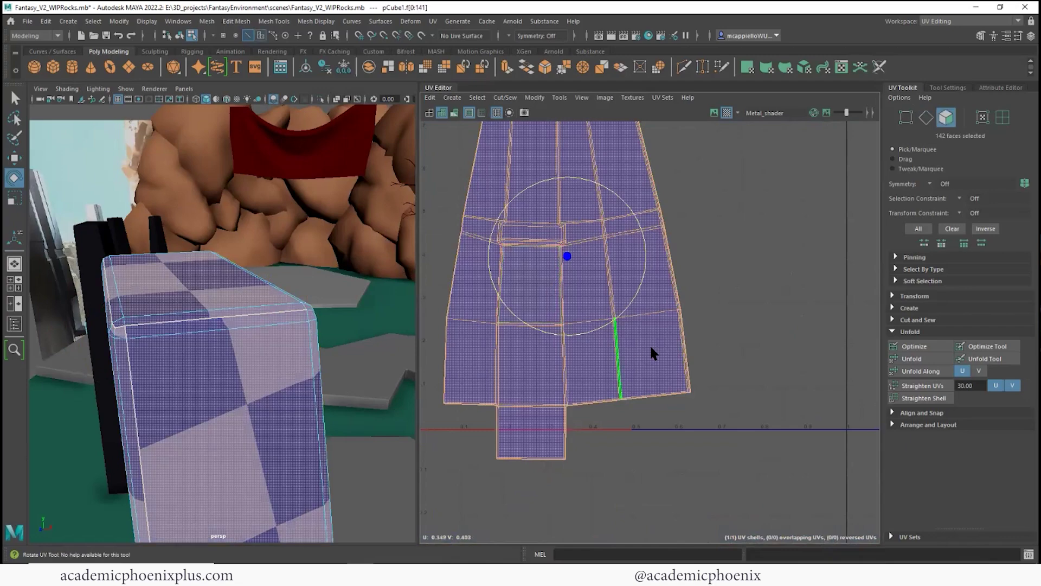
pyautogui.click(913, 358)
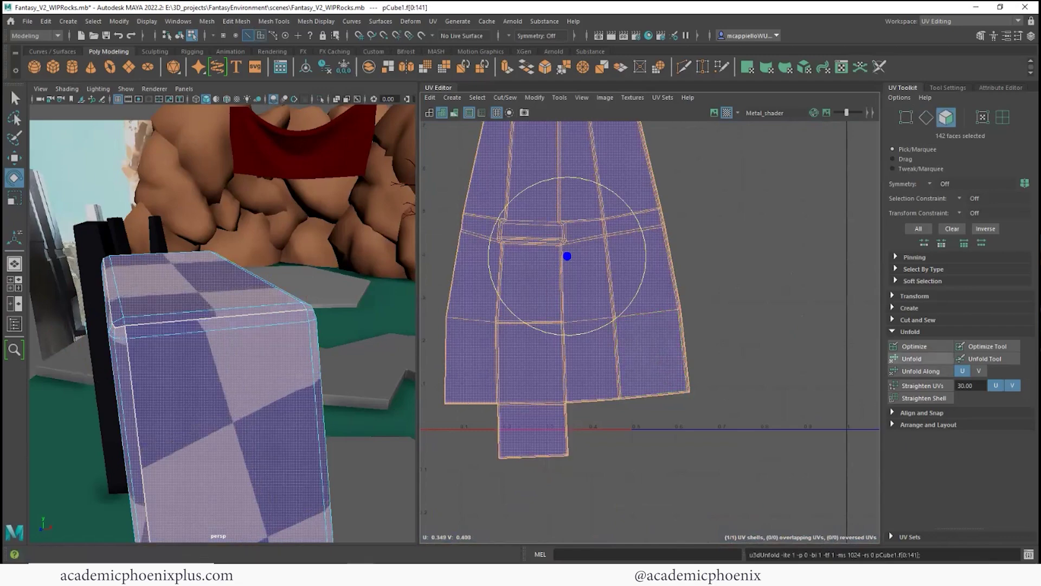
pyautogui.click(781, 396)
# Examine the checker pattern on the front pillar's top, edges and sides in the perspective view.
pyautogui.keyDown('alt'); pyautogui.moveTo(742, 369); pyautogui.dragTo(586, 352, button='right'); pyautogui.keyUp('alt')
pyautogui.keyDown('alt'); pyautogui.moveTo(342, 328); pyautogui.dragTo(325, 353, button='right'); pyautogui.keyUp('alt')
pyautogui.keyDown('alt'); pyautogui.moveTo(325, 354); pyautogui.dragTo(224, 359); pyautogui.keyUp('alt')
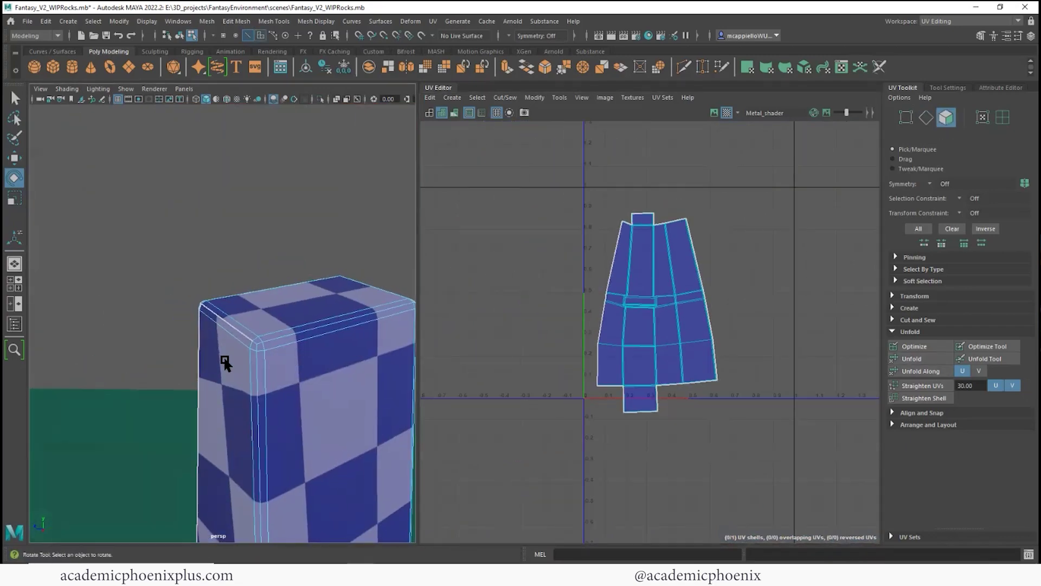
pyautogui.keyDown('alt'); pyautogui.moveTo(349, 402); pyautogui.dragTo(280, 180, button='middle'); pyautogui.keyUp('alt')
pyautogui.keyDown('alt'); pyautogui.moveTo(342, 373); pyautogui.dragTo(82, 266, button='right'); pyautogui.keyUp('alt')
pyautogui.keyDown('alt'); pyautogui.moveTo(233, 371); pyautogui.dragTo(229, 274, button='middle'); pyautogui.keyUp('alt')
pyautogui.keyDown('alt'); pyautogui.moveTo(196, 285); pyautogui.dragTo(265, 286); pyautogui.keyUp('alt')
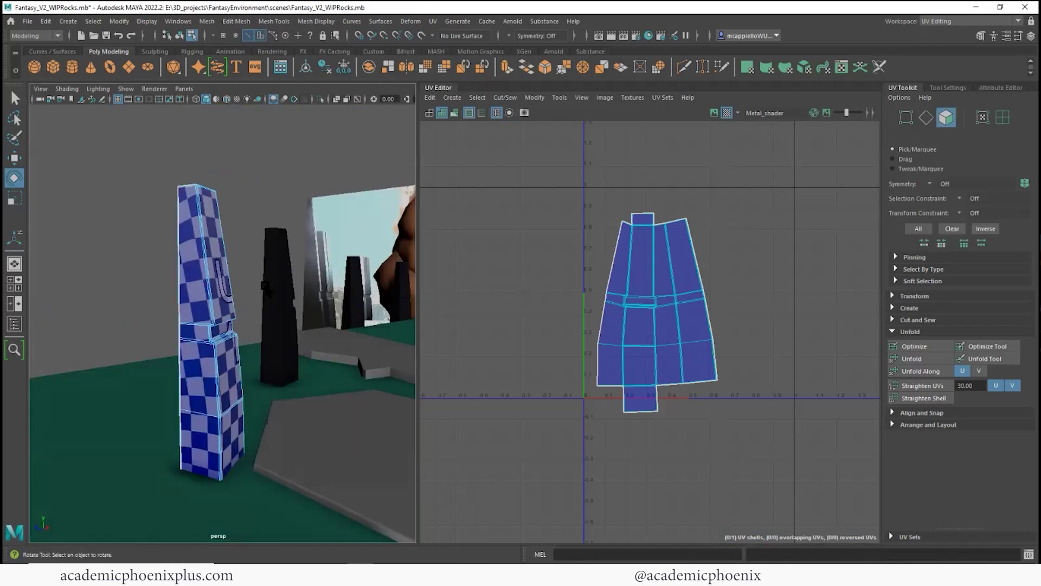
# Return to object selection and freeze the front pillar's transformations.
pyautogui.moveTo(221, 277); pyautogui.dragTo(275, 261, button='right')
pyautogui.keyDown('alt'); pyautogui.moveTo(288, 279); pyautogui.dragTo(330, 301); pyautogui.keyUp('alt')
pyautogui.click(275, 283)
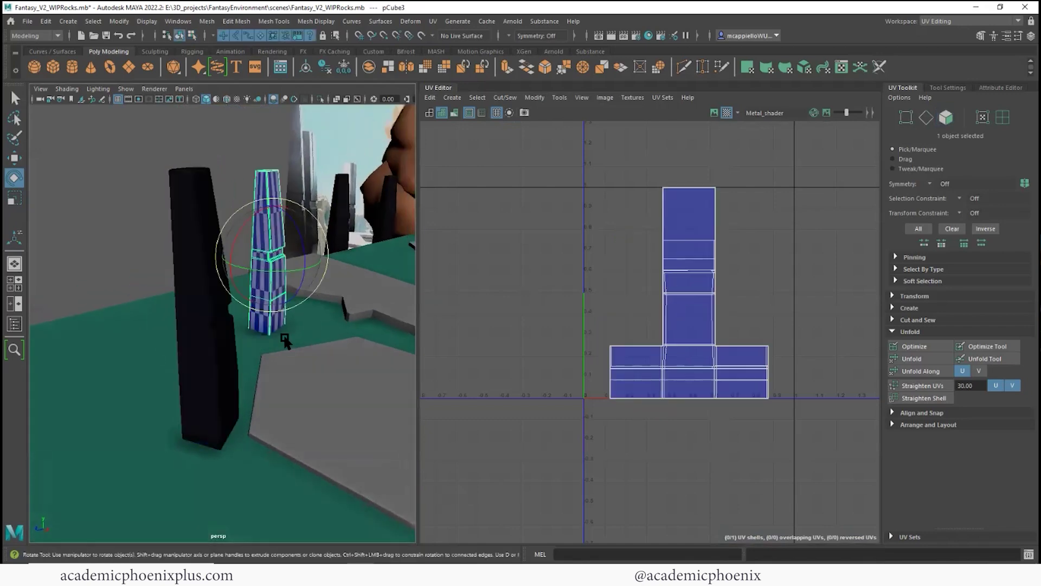
pyautogui.click(221, 367)
pyautogui.click(344, 66)
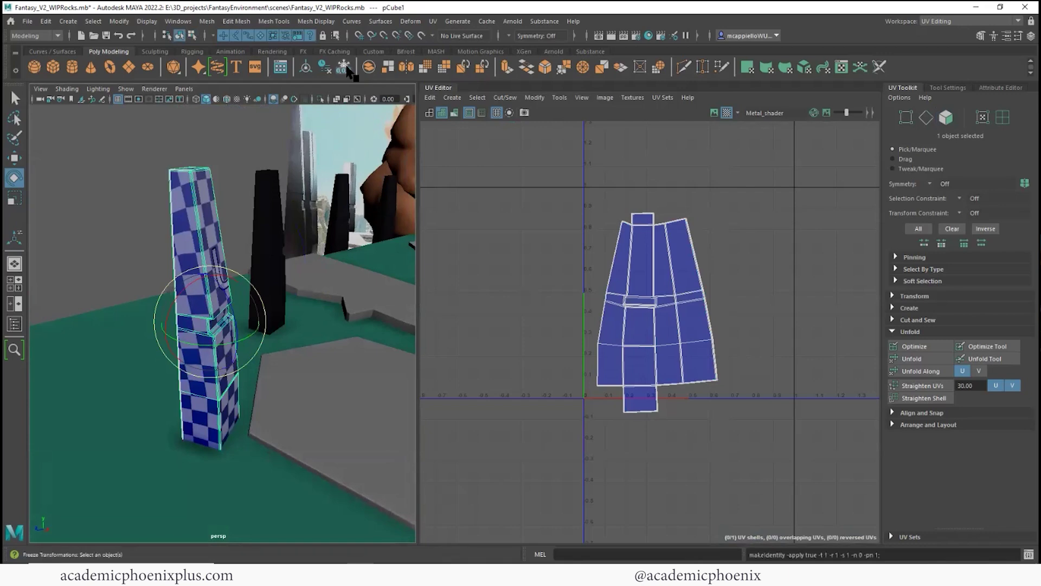
# Try to transfer the front pillar's UVs to the second pillar using Transfer Attributes with reset settings and Component sample space.
pyautogui.keyDown('shift'); pyautogui.click(277, 247); pyautogui.keyUp('shift')
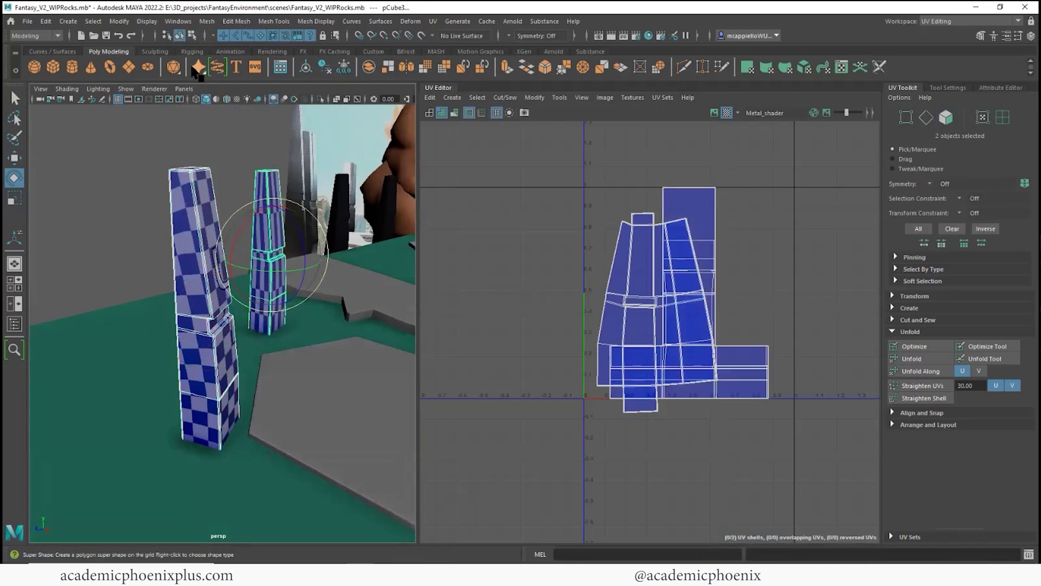
pyautogui.click(207, 21)
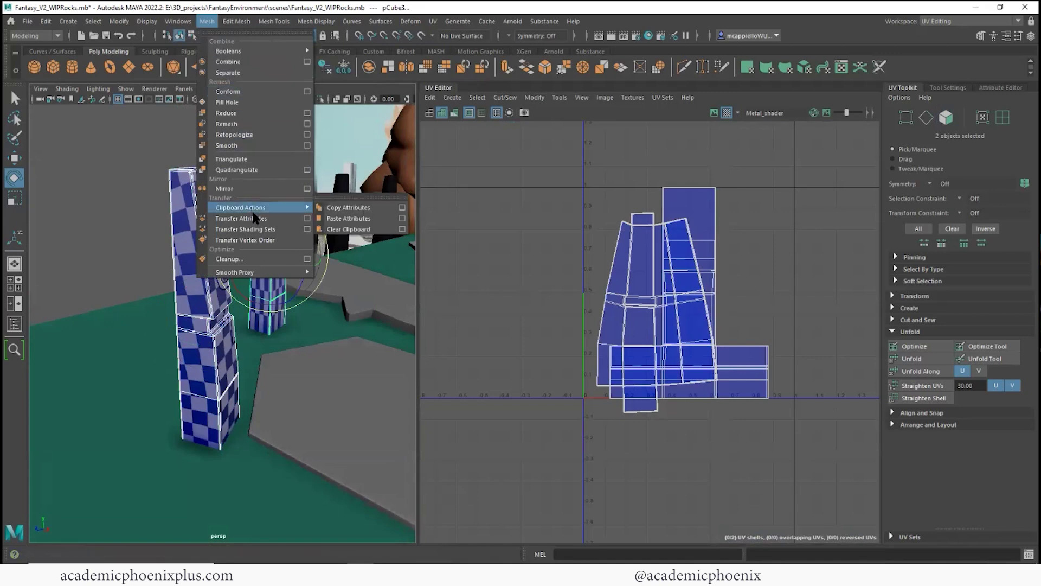
pyautogui.click(307, 218)
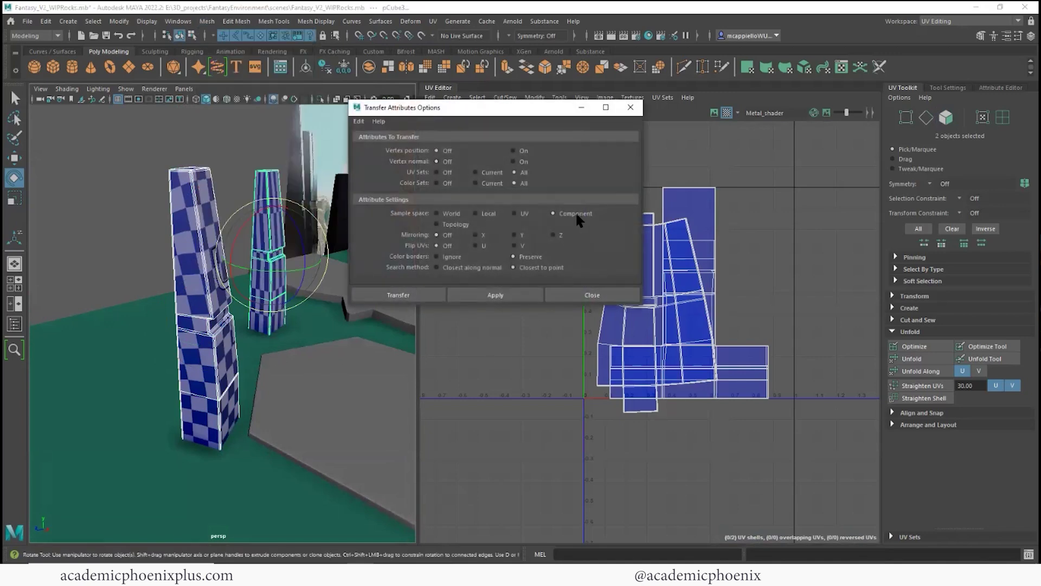
pyautogui.click(359, 122)
pyautogui.click(373, 139)
pyautogui.click(494, 295)
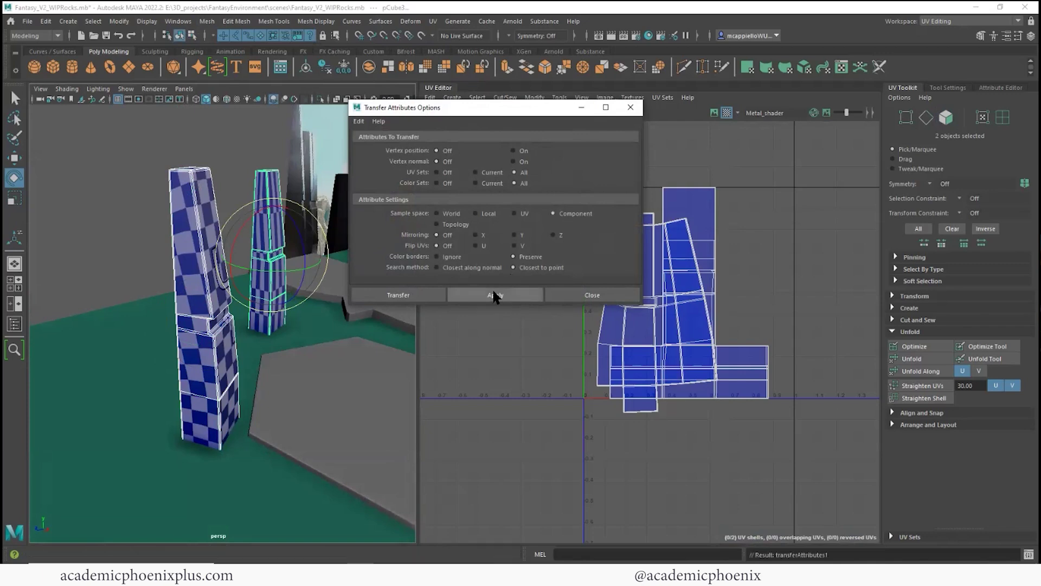
pyautogui.click(410, 295)
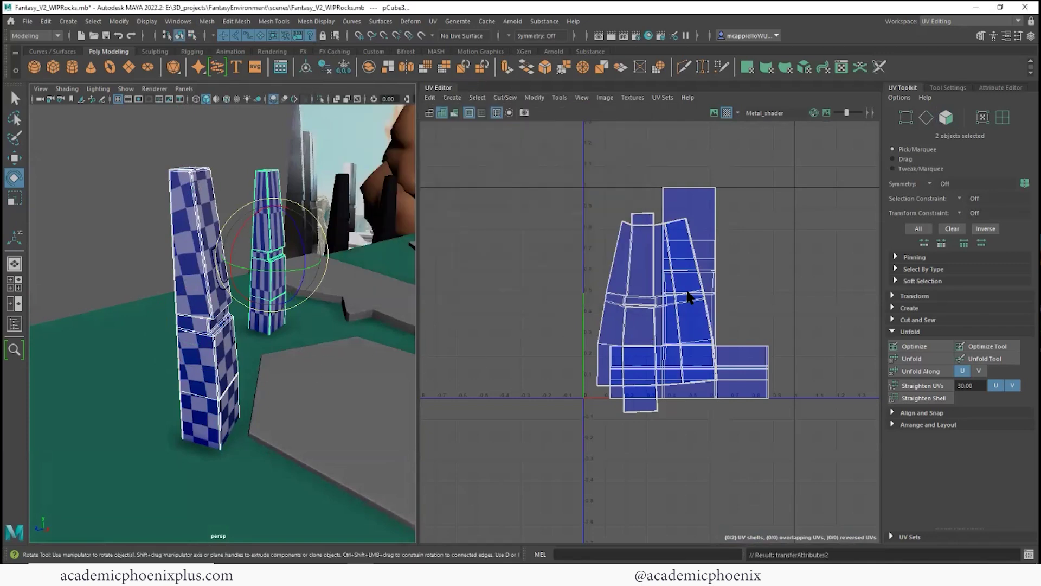
# Delete the second pillar behind the front one and undo the deletion.
pyautogui.scroll(5, 298, 208)
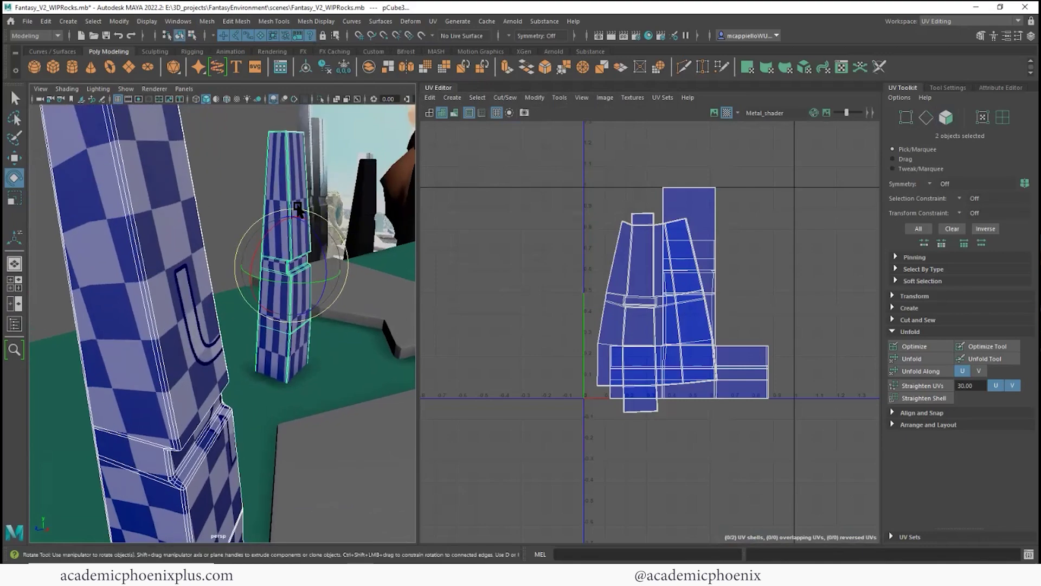
pyautogui.scroll(-8, 296, 210)
pyautogui.keyDown('alt'); pyautogui.moveTo(293, 210); pyautogui.dragTo(324, 256); pyautogui.keyUp('alt')
pyautogui.click(339, 189)
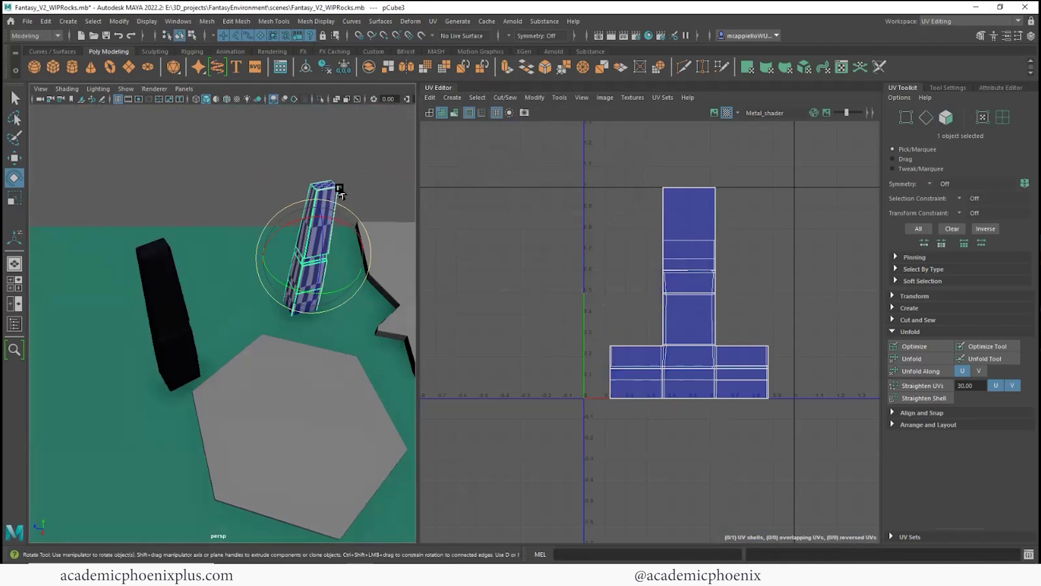
pyautogui.press('Delete')
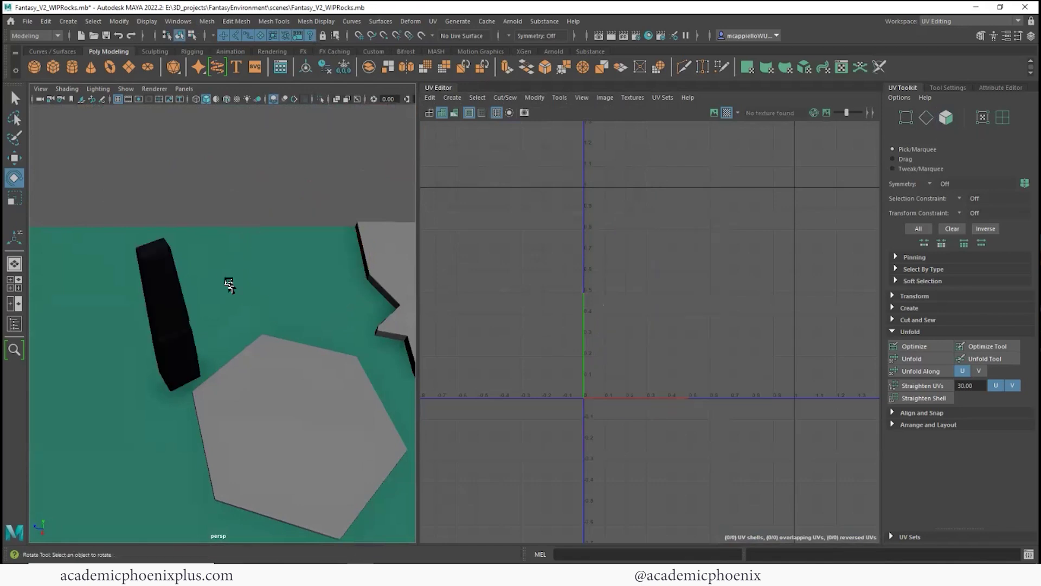
pyautogui.hotkey('ctrl', 'z')
# Duplicate the unwrapped front pillar and move the copy next to the second pillar.
pyautogui.click(194, 313)
pyautogui.press('w')
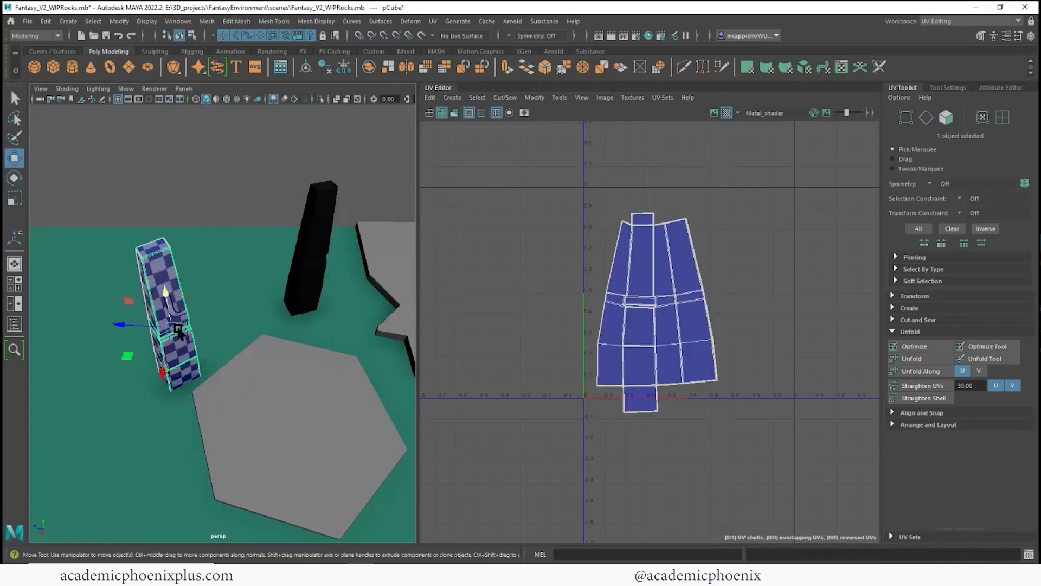
pyautogui.hotkey('ctrl', 'd')
pyautogui.moveTo(122, 324); pyautogui.dragTo(250, 302)
pyautogui.moveTo(303, 375); pyautogui.dragTo(318, 313)
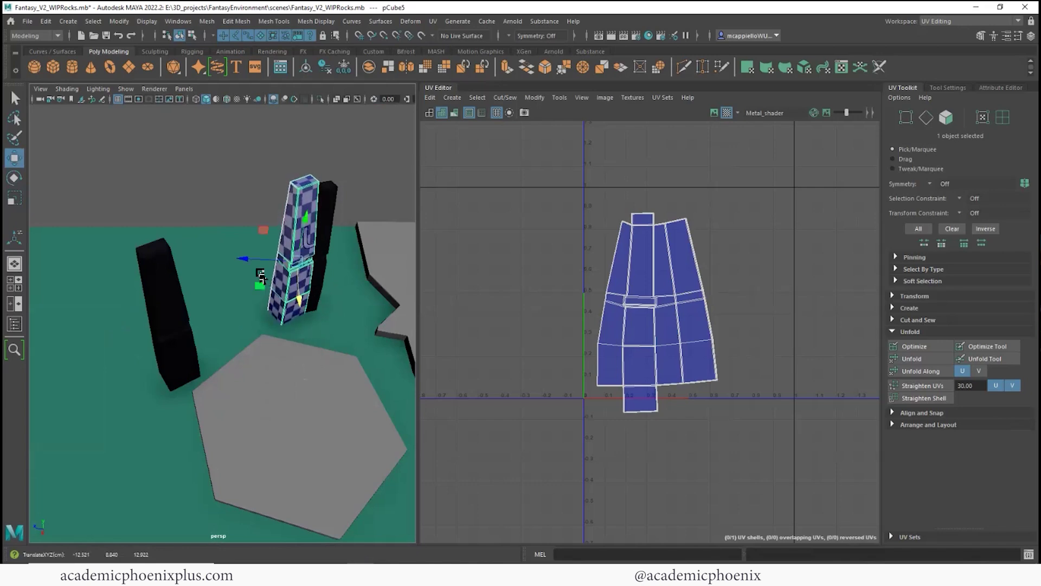
# Move the pillar copy closer to the old second pillar so the two overlap.
pyautogui.keyDown('alt'); pyautogui.moveTo(258, 317); pyautogui.dragTo(251, 288); pyautogui.keyUp('alt')
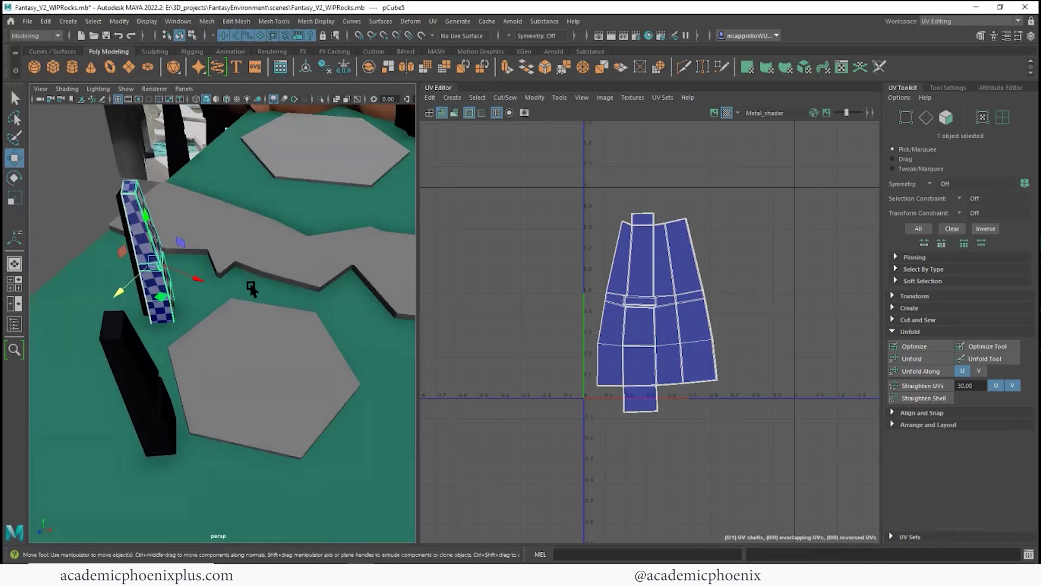
pyautogui.scroll(5, 251, 271)
pyautogui.keyDown('alt'); pyautogui.moveTo(251, 249); pyautogui.dragTo(244, 282, button='middle'); pyautogui.keyUp('alt')
pyautogui.keyDown('alt'); pyautogui.moveTo(244, 282); pyautogui.dragTo(358, 312); pyautogui.keyUp('alt')
pyautogui.keyDown('alt'); pyautogui.moveTo(358, 312); pyautogui.dragTo(395, 352, button='middle'); pyautogui.keyUp('alt')
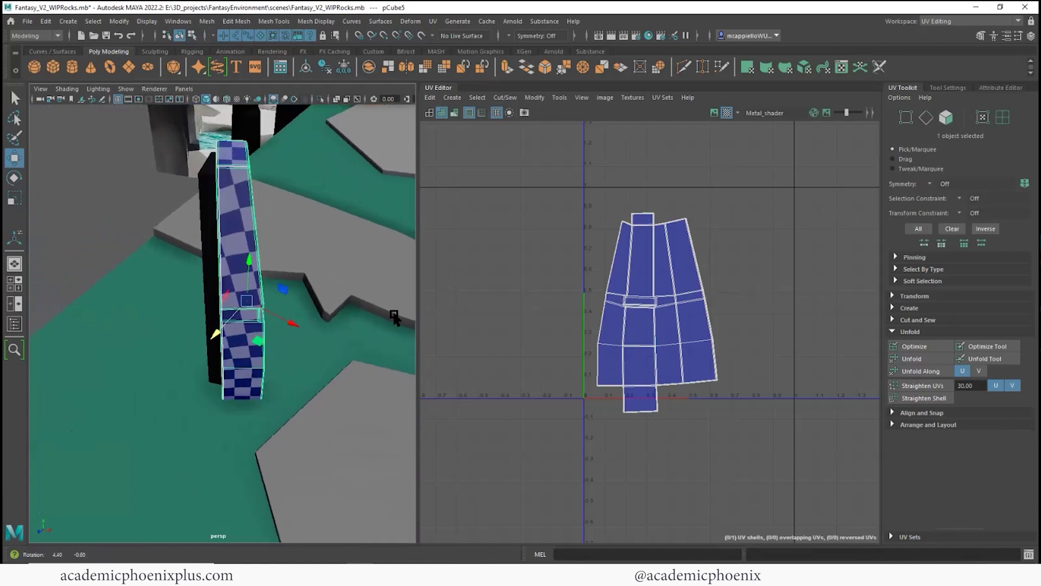
pyautogui.keyDown('alt'); pyautogui.moveTo(395, 352); pyautogui.dragTo(273, 321); pyautogui.keyUp('alt')
pyautogui.moveTo(181, 336); pyautogui.dragTo(217, 305)
# Rotate the pillar copy slightly and reposition it to match the old second pillar's placement.
pyautogui.press('e')
pyautogui.moveTo(239, 352); pyautogui.dragTo(225, 352)
pyautogui.press('w')
pyautogui.moveTo(237, 282); pyautogui.dragTo(388, 303)
pyautogui.keyDown('alt'); pyautogui.moveTo(389, 302); pyautogui.dragTo(504, 297, button='right'); pyautogui.keyUp('alt')
pyautogui.keyDown('alt'); pyautogui.moveTo(364, 347); pyautogui.dragTo(455, 347); pyautogui.keyUp('alt')
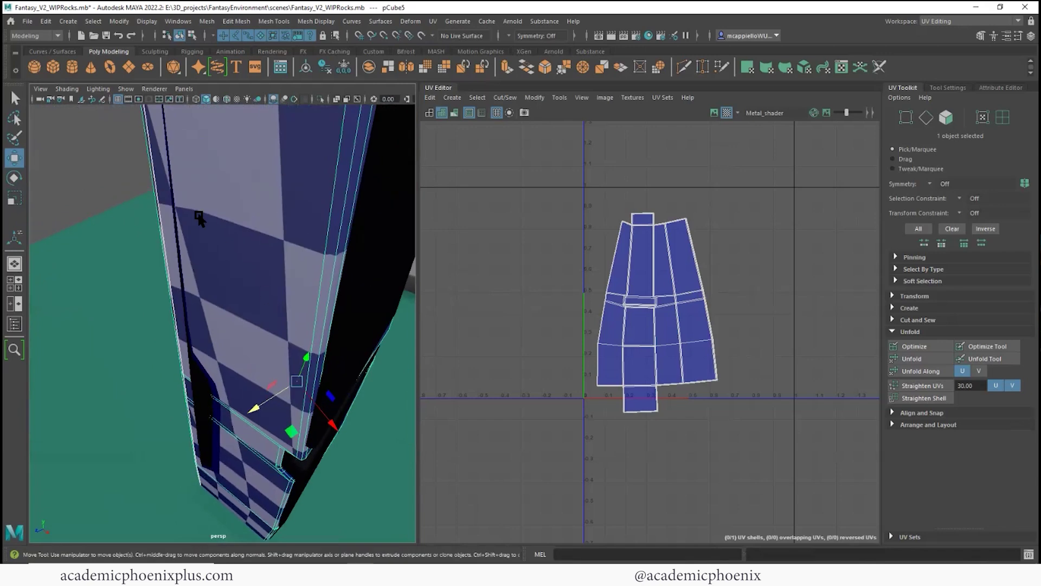
# Delete the old second pillar overlapping the copy and select the remaining checkered copy.
pyautogui.keyDown('alt'); pyautogui.moveTo(352, 213); pyautogui.dragTo(176, 200, button='right'); pyautogui.keyUp('alt')
pyautogui.keyDown('alt'); pyautogui.moveTo(266, 265); pyautogui.dragTo(203, 222); pyautogui.keyUp('alt')
pyautogui.keyDown('shift'); pyautogui.moveTo(151, 123); pyautogui.dragTo(307, 180); pyautogui.keyUp('shift')
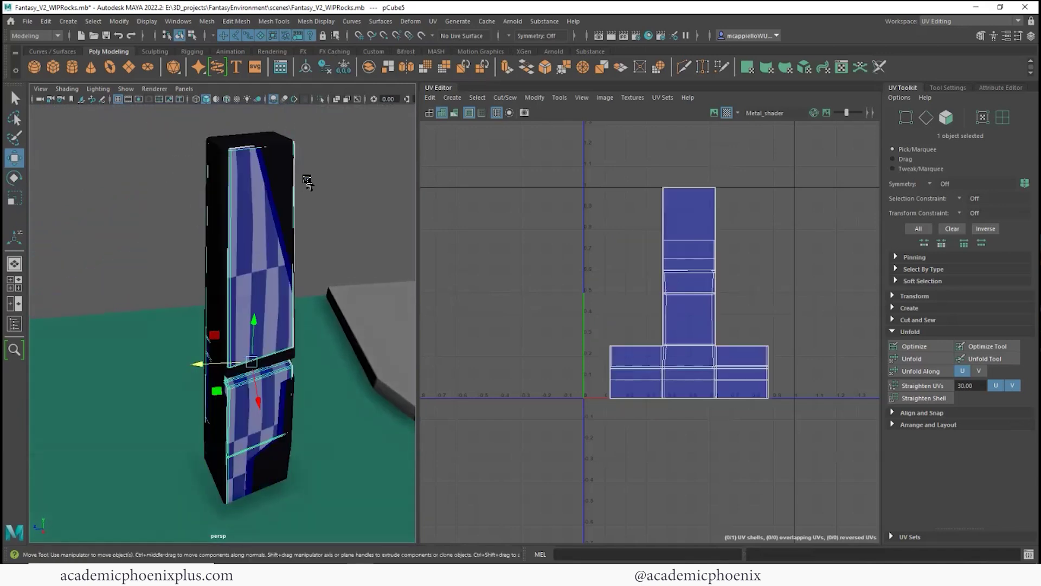
pyautogui.click(298, 181)
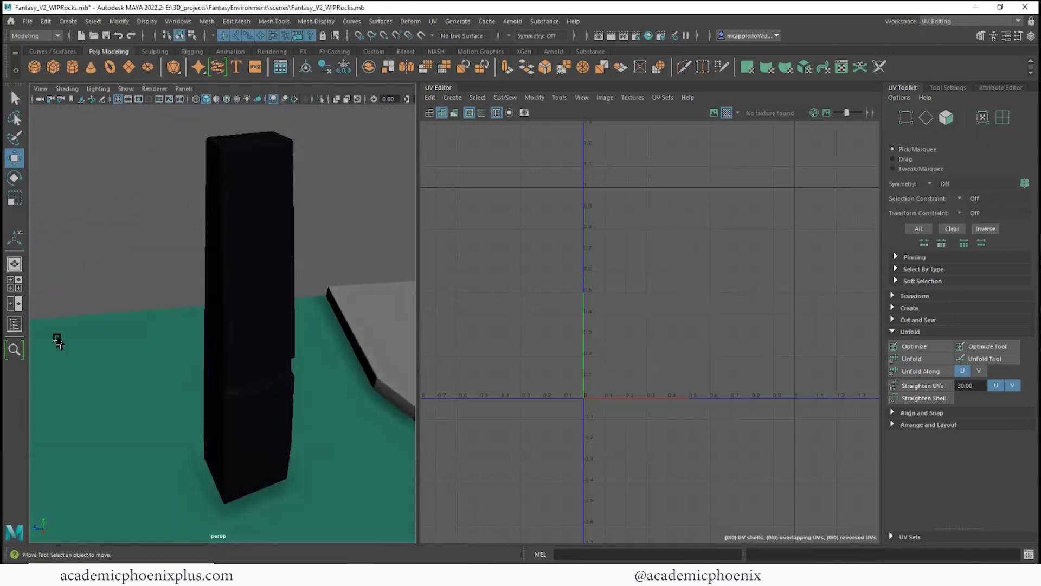
pyautogui.click(255, 290)
pyautogui.scroll(-6, 239, 229)
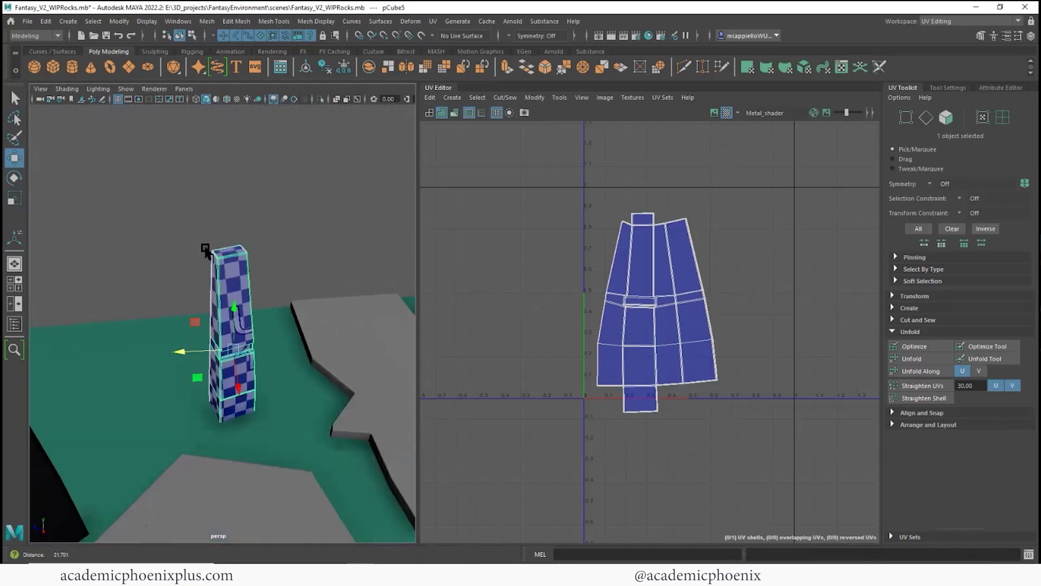
# Move the full UV shells of the pillar copy and the front pillar up inside the 0-1 UV square.
pyautogui.moveTo(672, 279); pyautogui.dragTo(685, 309, button='right')
pyautogui.doubleClick(672, 308)
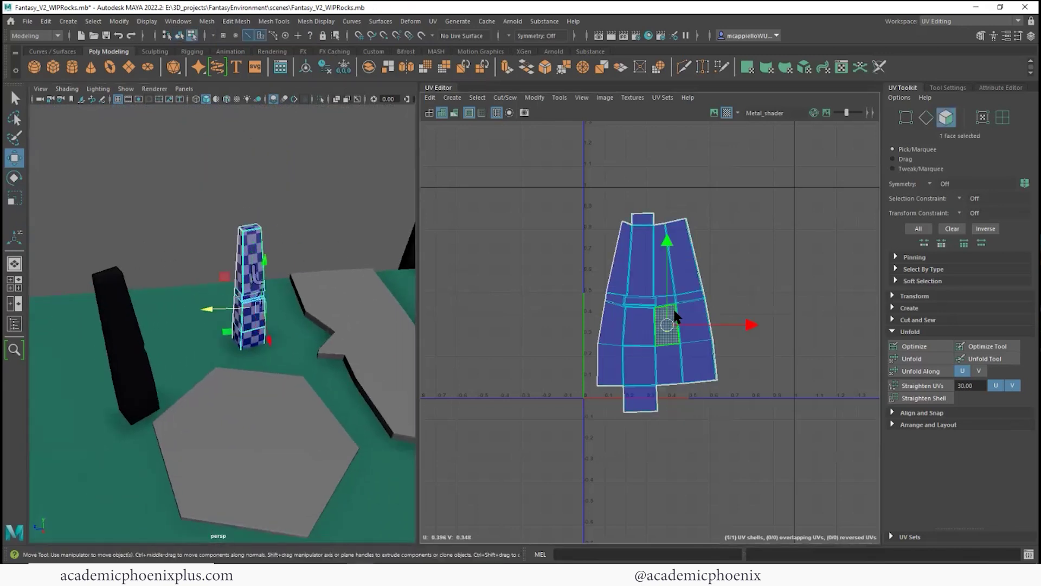
pyautogui.moveTo(661, 311); pyautogui.dragTo(658, 287)
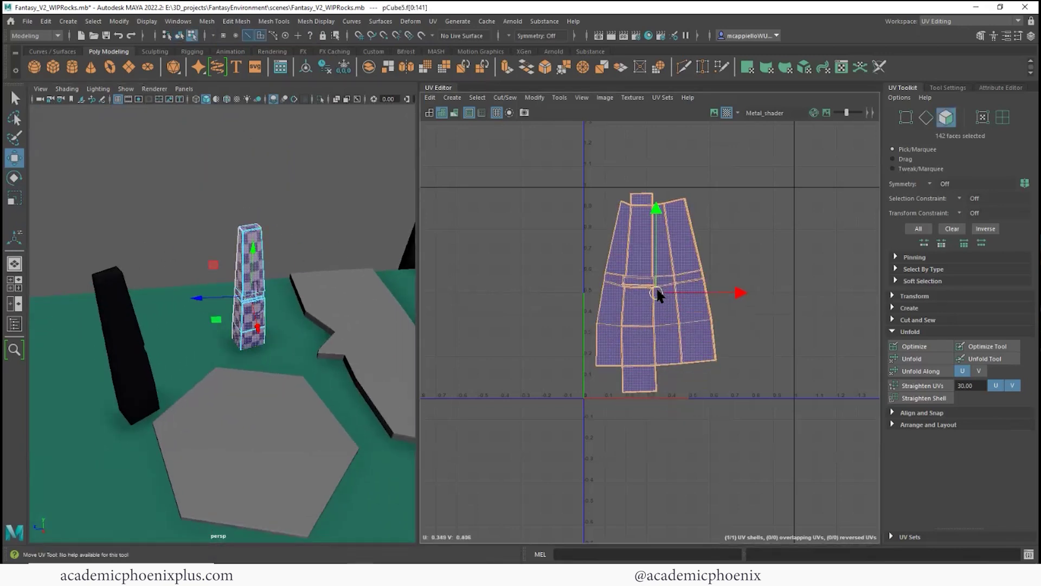
pyautogui.click(131, 360)
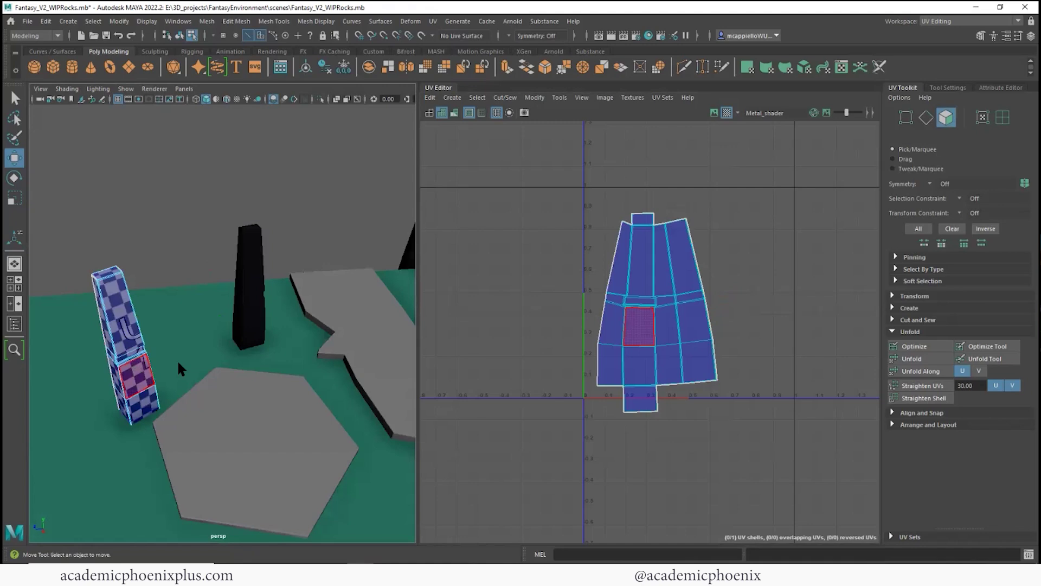
pyautogui.click(656, 344)
pyautogui.moveTo(658, 307); pyautogui.dragTo(652, 287)
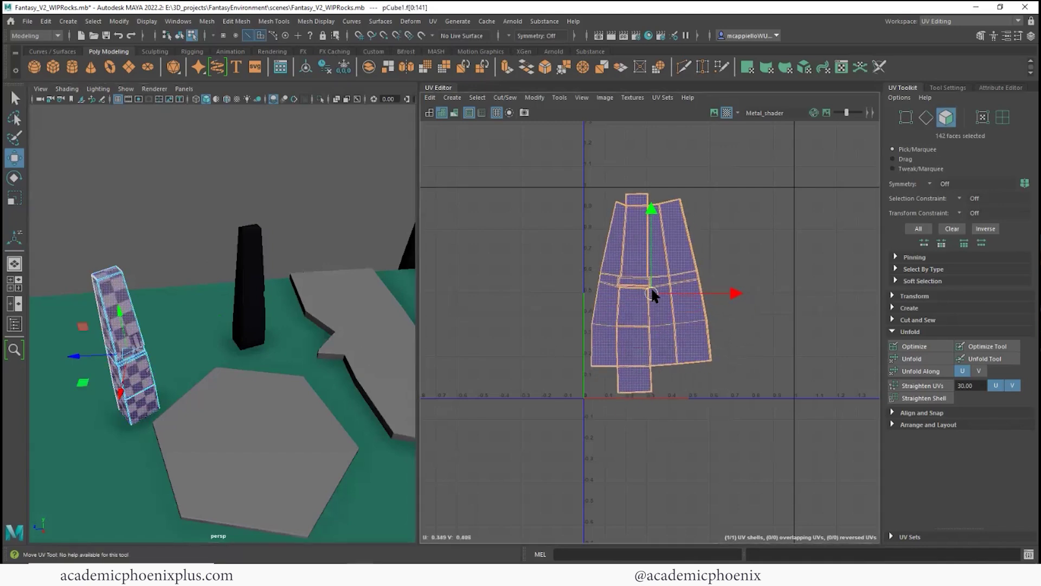
# Transfer the front pillar's UVs to the second pillar with Transfer Attributes, using all UV sets and Component sample space.
pyautogui.rightClick(249, 269)
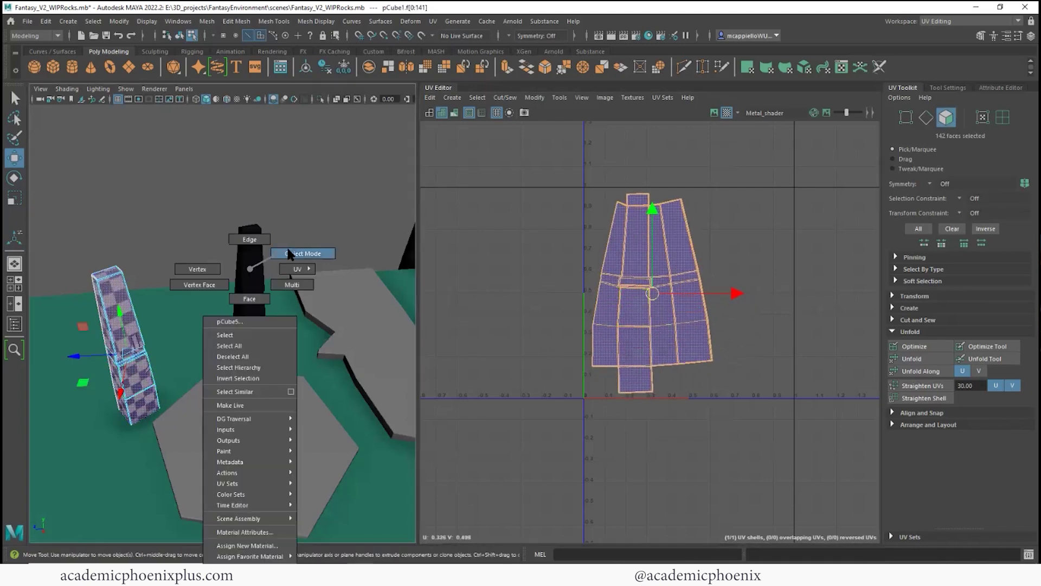
pyautogui.click(289, 253)
pyautogui.click(255, 271)
pyautogui.click(130, 304)
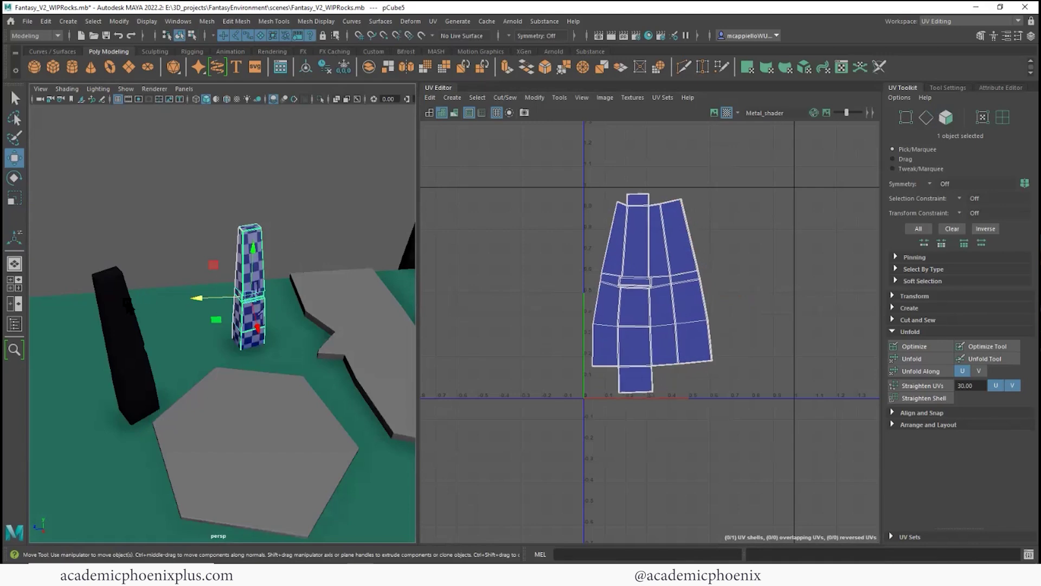
pyautogui.keyDown('shift'); pyautogui.click(253, 271); pyautogui.keyUp('shift')
pyautogui.click(124, 255)
pyautogui.click(128, 326)
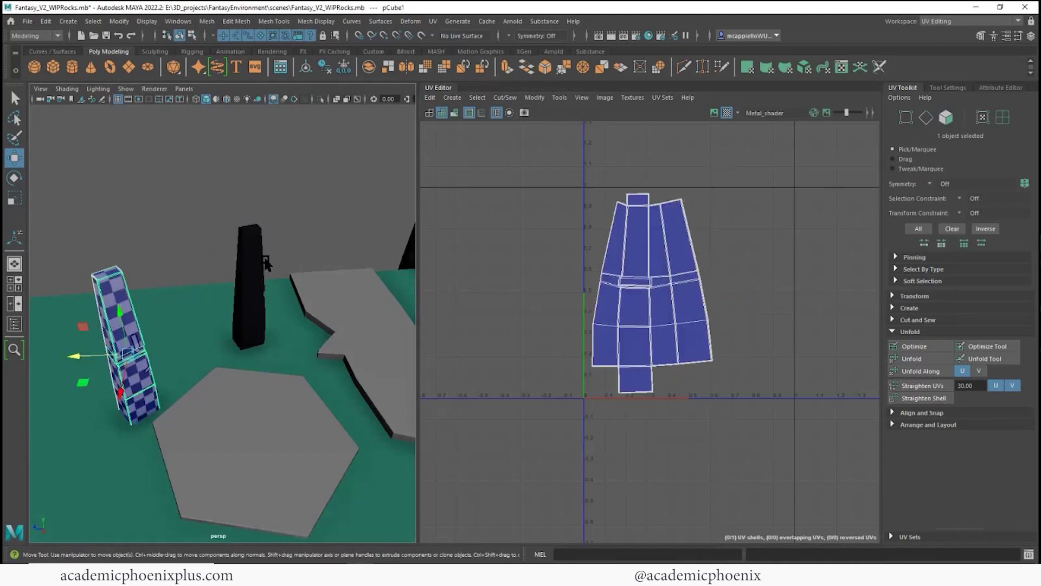
pyautogui.keyDown('shift'); pyautogui.click(257, 260); pyautogui.keyUp('shift')
pyautogui.click(207, 21)
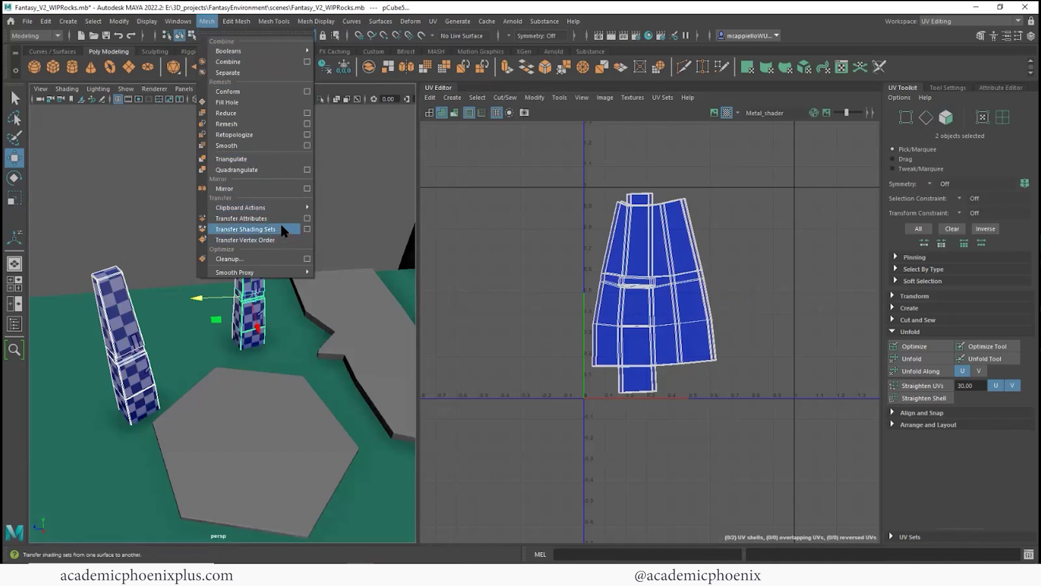
pyautogui.click(307, 218)
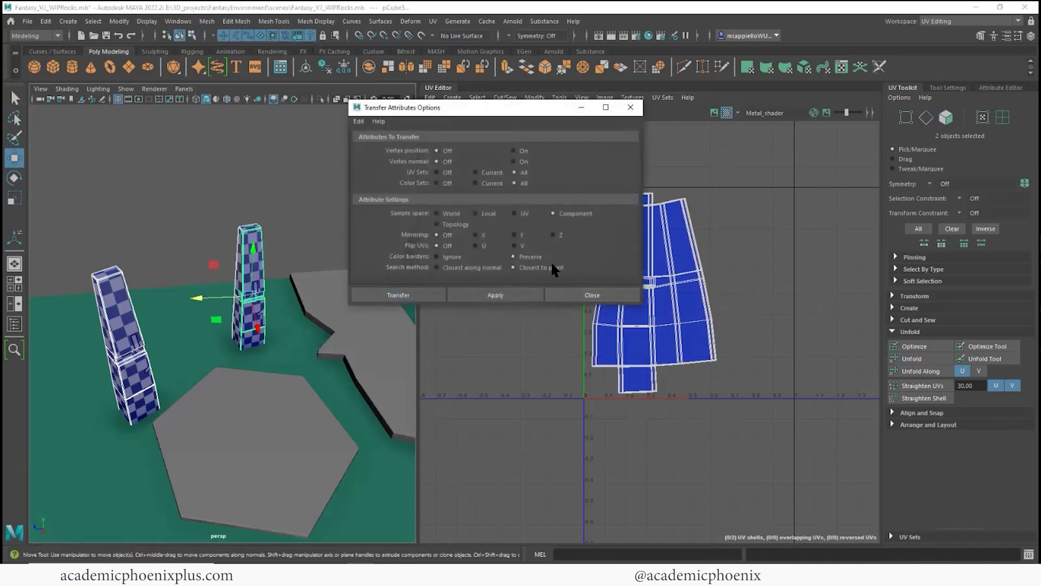
pyautogui.click(503, 293)
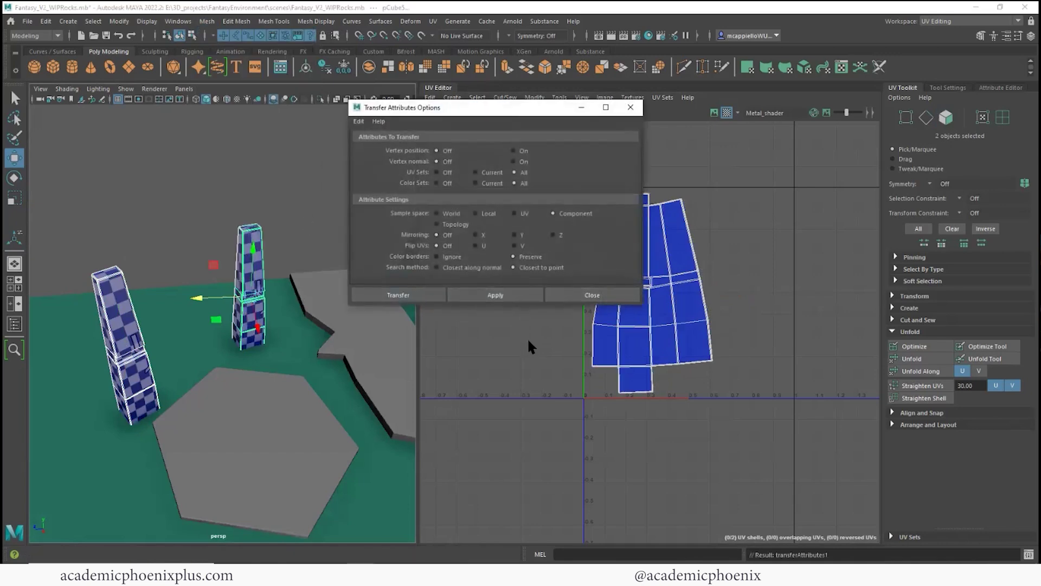
pyautogui.click(630, 106)
# Duplicate the second pillar and move the new copy back to the third pillar's spot beyond the cracked slab.
pyautogui.click(263, 249)
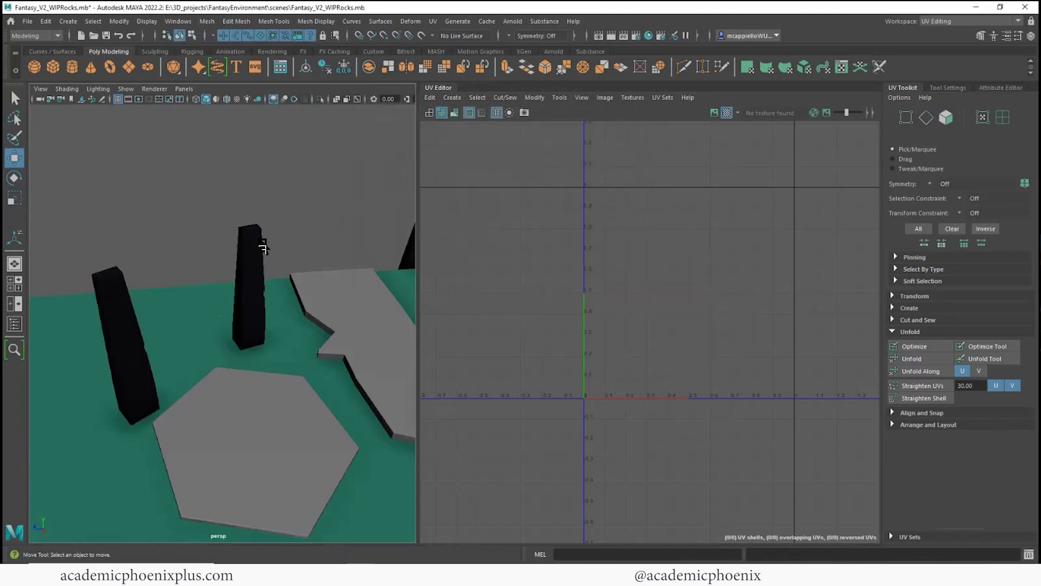
pyautogui.click(254, 261)
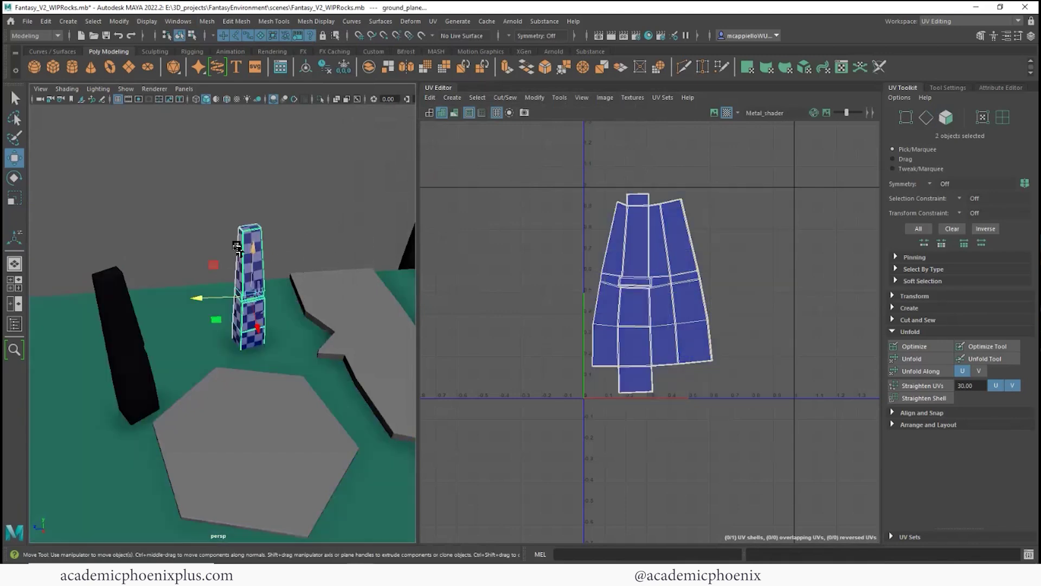
pyautogui.moveTo(239, 250); pyautogui.dragTo(111, 283)
pyautogui.click(248, 243)
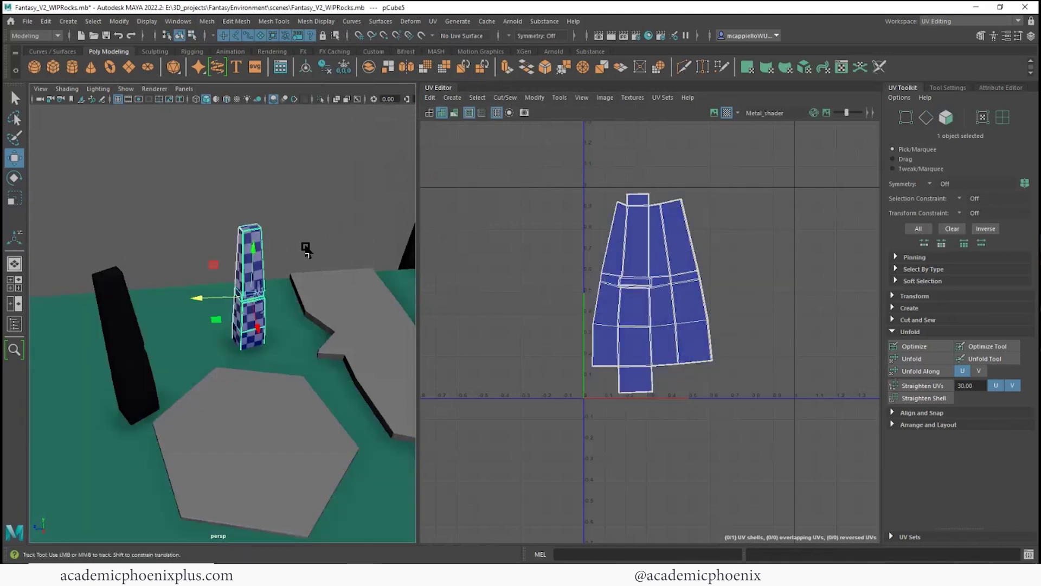
pyautogui.keyDown('alt'); pyautogui.moveTo(307, 247); pyautogui.dragTo(288, 292); pyautogui.keyUp('alt')
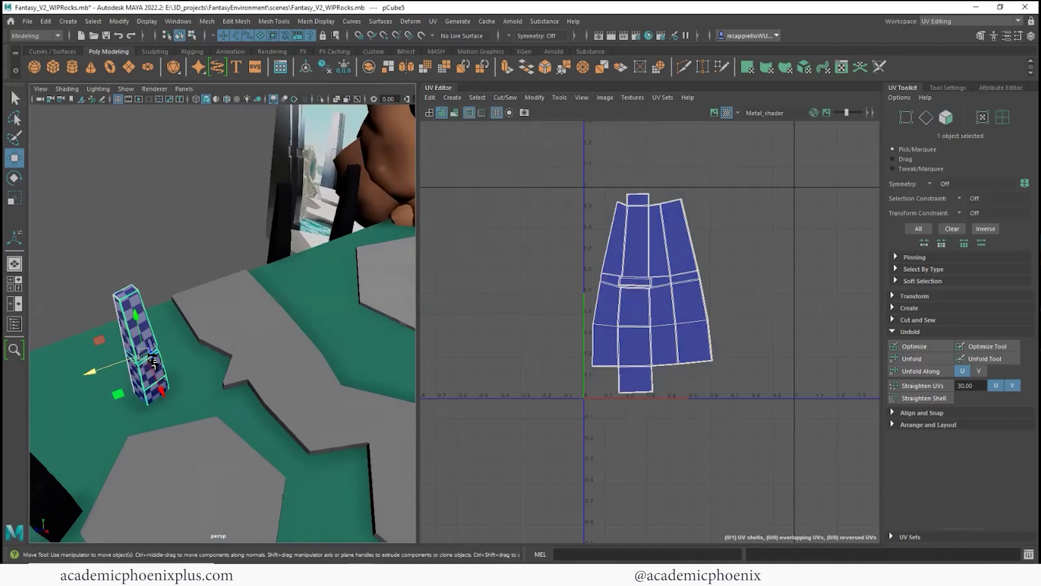
pyautogui.hotkey('ctrl', 'd')
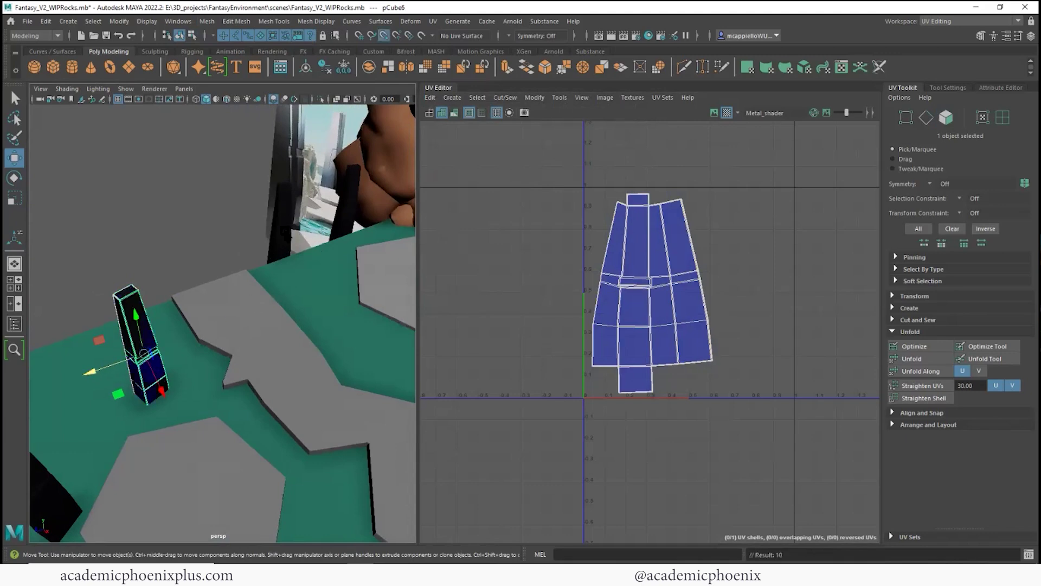
pyautogui.moveTo(144, 354); pyautogui.dragTo(350, 271)
pyautogui.press('v')
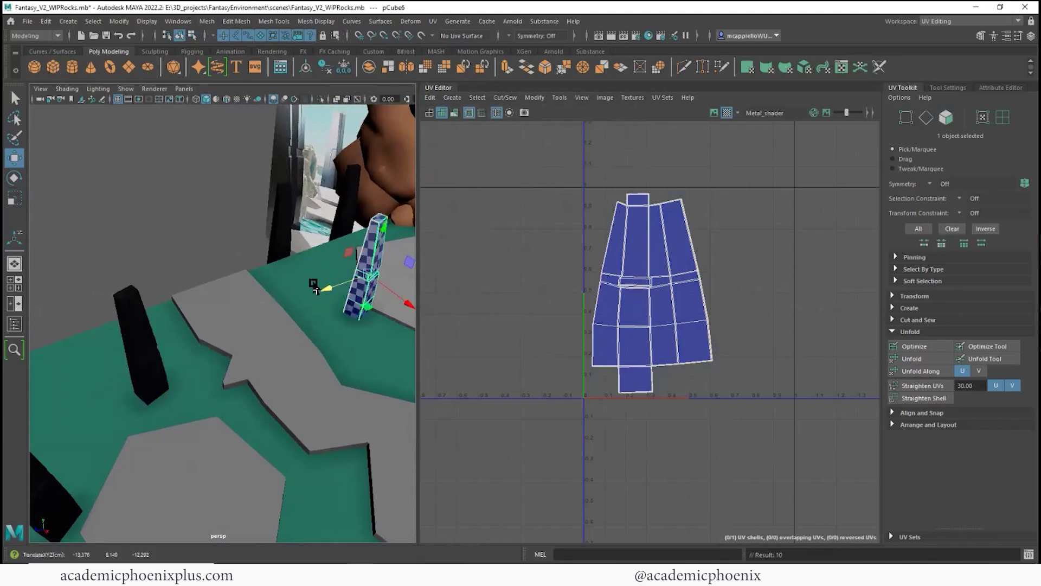
pyautogui.moveTo(319, 277); pyautogui.dragTo(246, 326)
pyautogui.press('f')
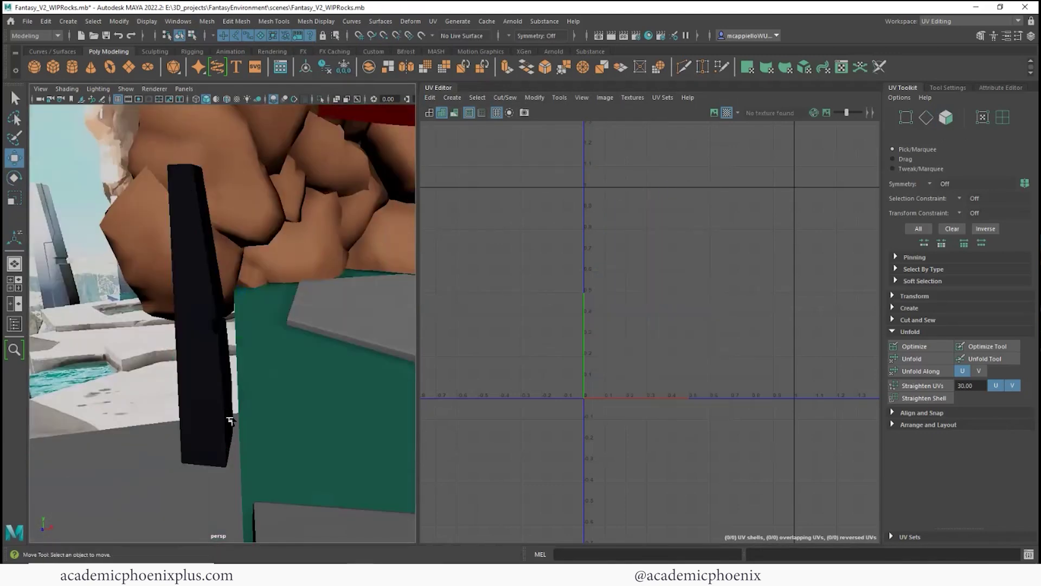
# Duplicate the third pillar and move the copy onto the last old pillar beside the brown rocks.
pyautogui.click(230, 420)
pyautogui.keyDown('alt'); pyautogui.moveTo(339, 307); pyautogui.dragTo(158, 367); pyautogui.keyUp('alt')
pyautogui.moveTo(81, 377); pyautogui.dragTo(234, 323)
pyautogui.keyDown('alt'); pyautogui.moveTo(136, 319); pyautogui.dragTo(292, 336); pyautogui.keyUp('alt')
pyautogui.press('f')
pyautogui.scroll(-2, 455, 320)
pyautogui.keyDown('alt'); pyautogui.moveTo(333, 307); pyautogui.dragTo(194, 356); pyautogui.keyUp('alt')
pyautogui.moveTo(129, 419); pyautogui.dragTo(147, 412)
pyautogui.moveTo(226, 418); pyautogui.dragTo(237, 428)
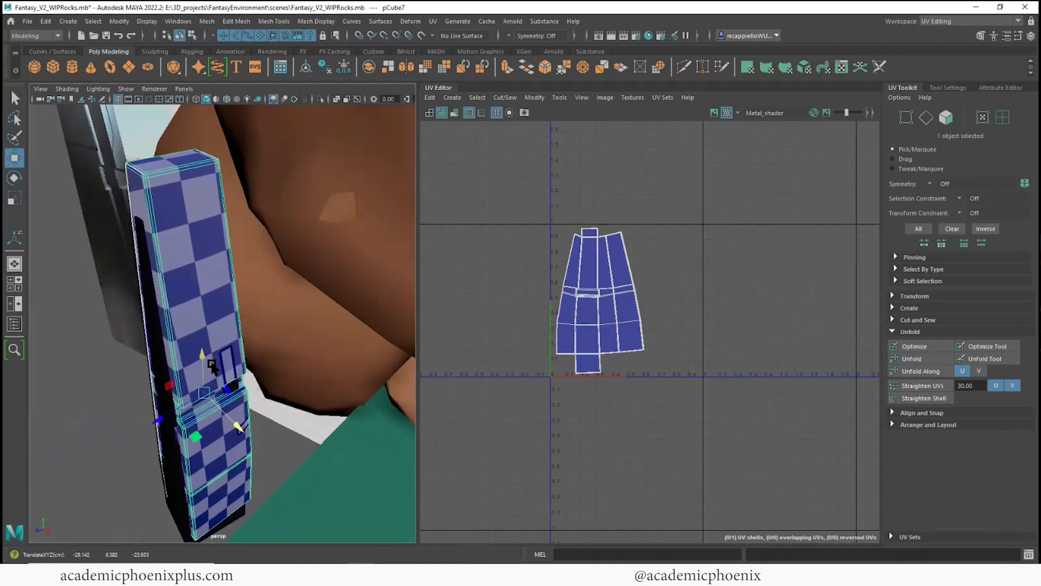
# Scale the last pillar's copy down slightly and nudge it to line up with the old pillar.
pyautogui.press('r')
pyautogui.moveTo(237, 429); pyautogui.dragTo(232, 435, button='middle')
pyautogui.moveTo(204, 403); pyautogui.dragTo(203, 376)
pyautogui.press('w')
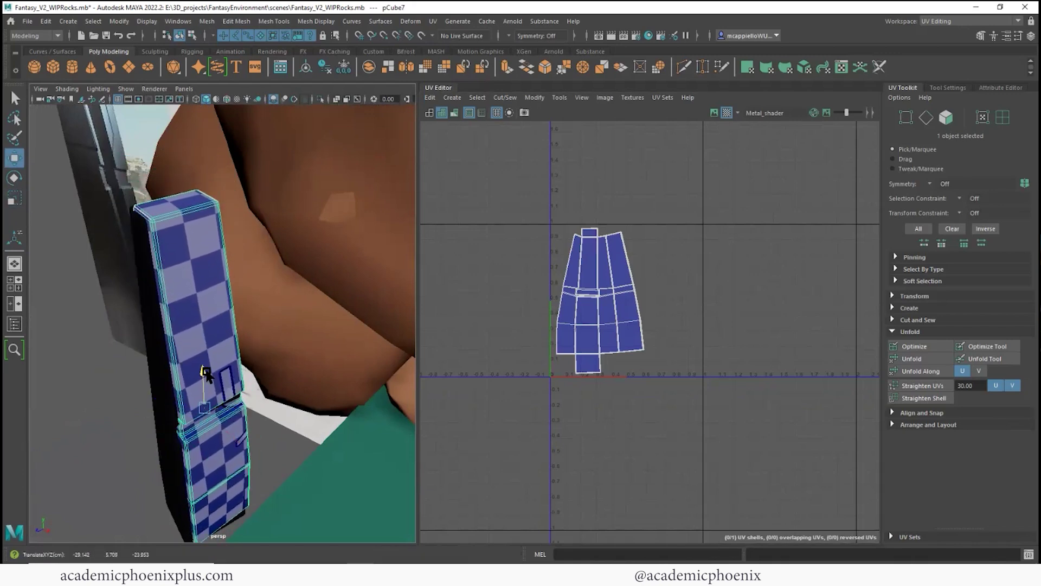
pyautogui.moveTo(229, 434); pyautogui.dragTo(234, 437)
pyautogui.moveTo(155, 433)
pyautogui.mouseDown()
pyautogui.moveTo(196, 430)
pyautogui.moveTo(150, 437)
pyautogui.mouseUp()
pyautogui.press('e')
pyautogui.press('w')
# Delete the old pillar behind the copy beside the rocks and select the copy.
pyautogui.click(153, 301)
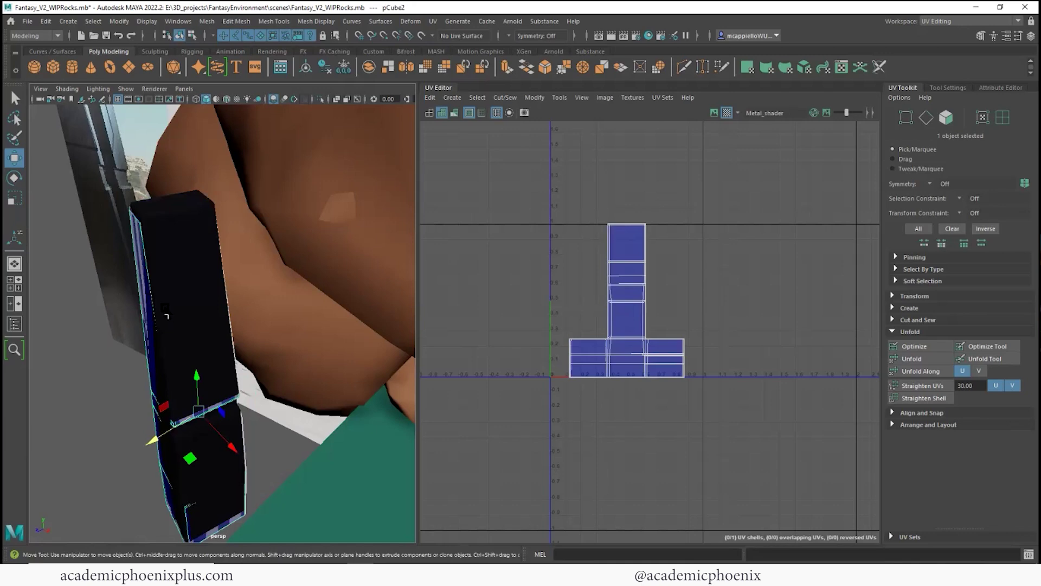
pyautogui.press('Delete')
pyautogui.click(176, 314)
pyautogui.scroll(-5, 184, 320)
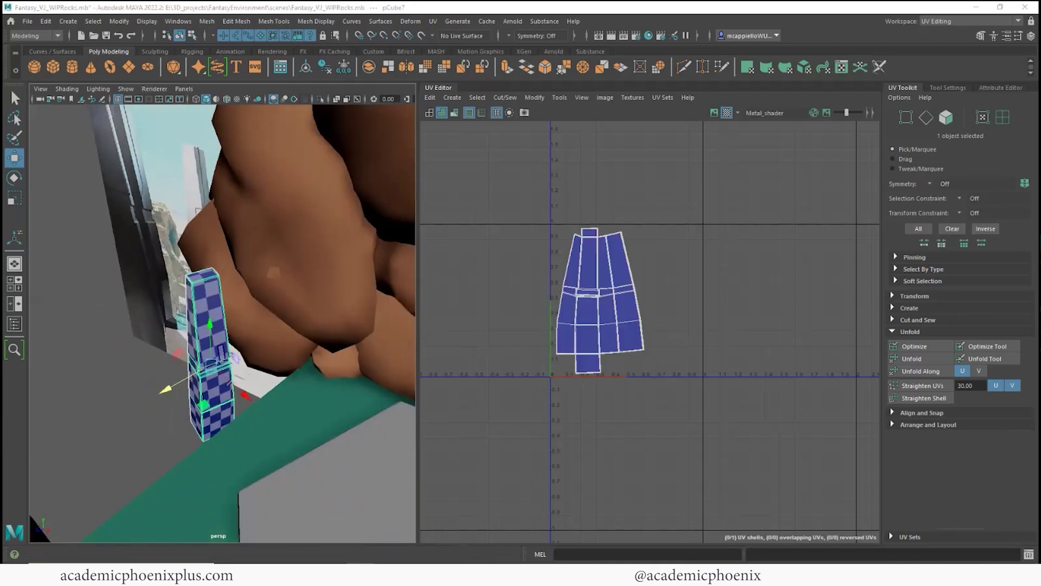
# Select the replaced pillars one by one to check their UV layout and checker pattern.
pyautogui.scroll(-6, 217, 314)
pyautogui.click(158, 329)
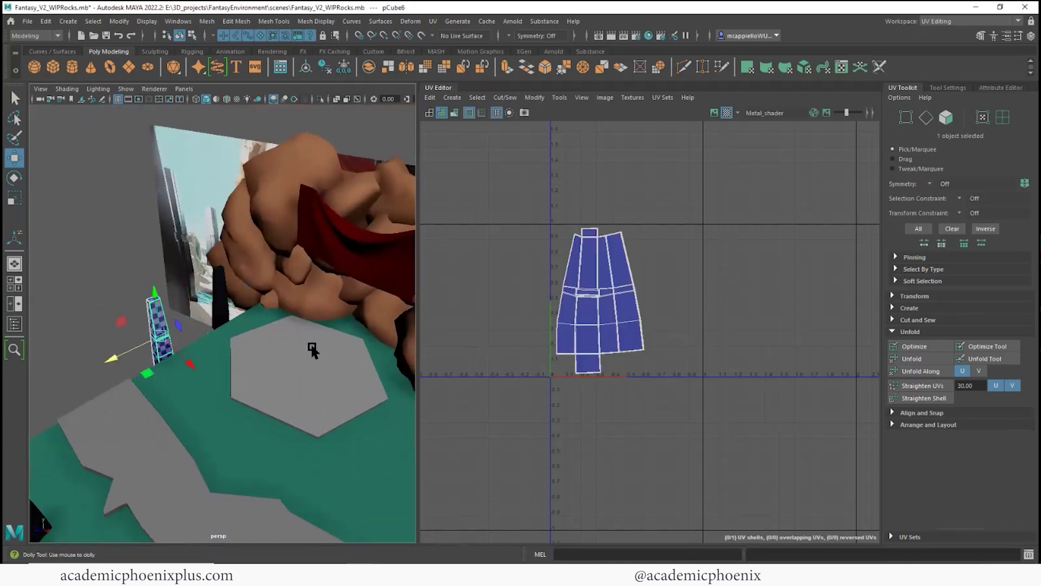
pyautogui.scroll(-4, 312, 348)
pyautogui.keyDown('alt'); pyautogui.moveTo(312, 348); pyautogui.dragTo(246, 320); pyautogui.keyUp('alt')
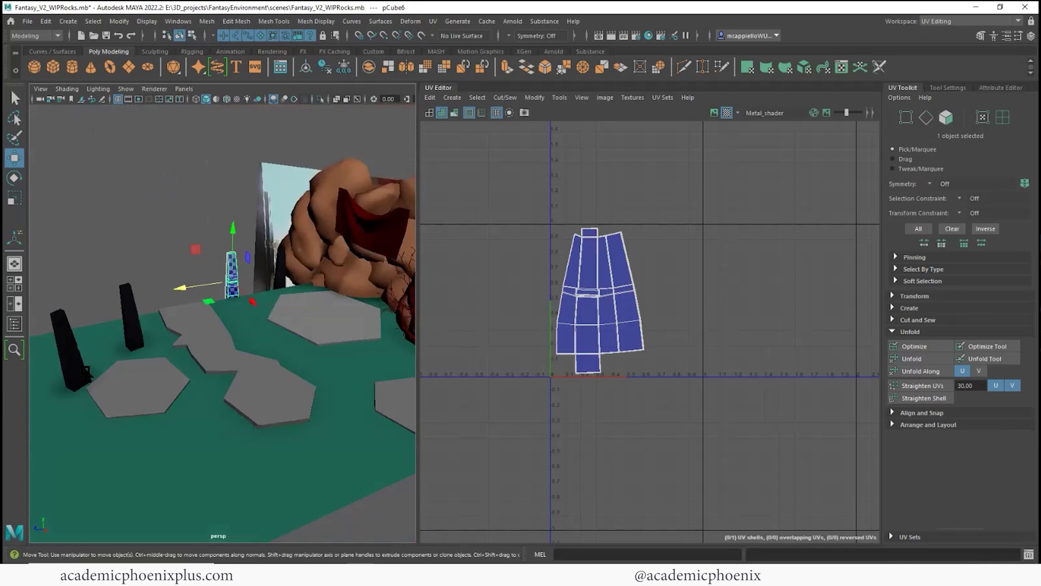
pyautogui.click(86, 374)
pyautogui.click(81, 361)
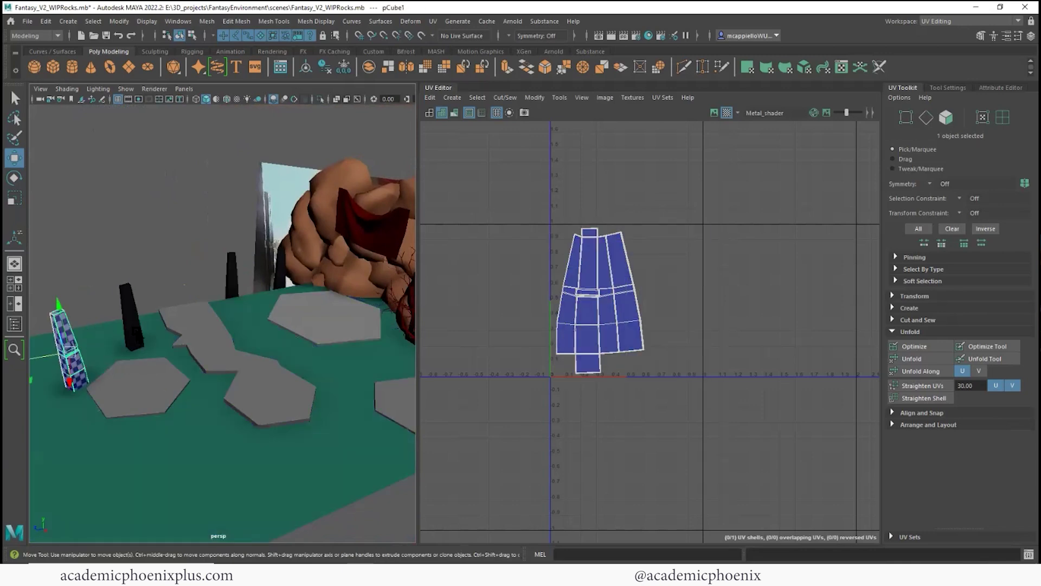
pyautogui.click(134, 331)
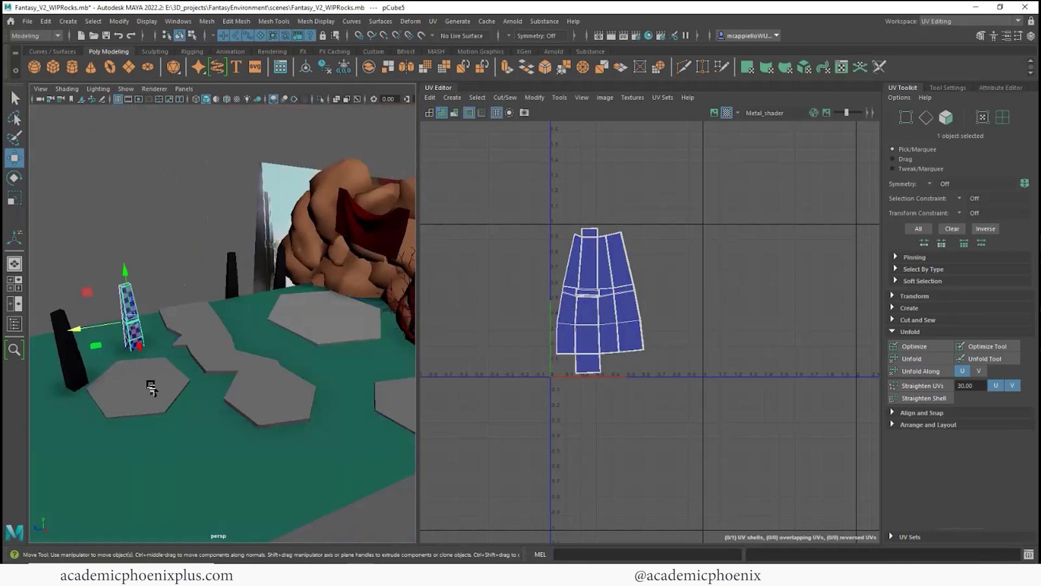
# Freeze the winding path slab's transformations and clear its history, and apply an automatic UV projection to it.
pyautogui.keyDown('alt'); pyautogui.moveTo(289, 328); pyautogui.dragTo(272, 325, button='middle'); pyautogui.keyUp('alt')
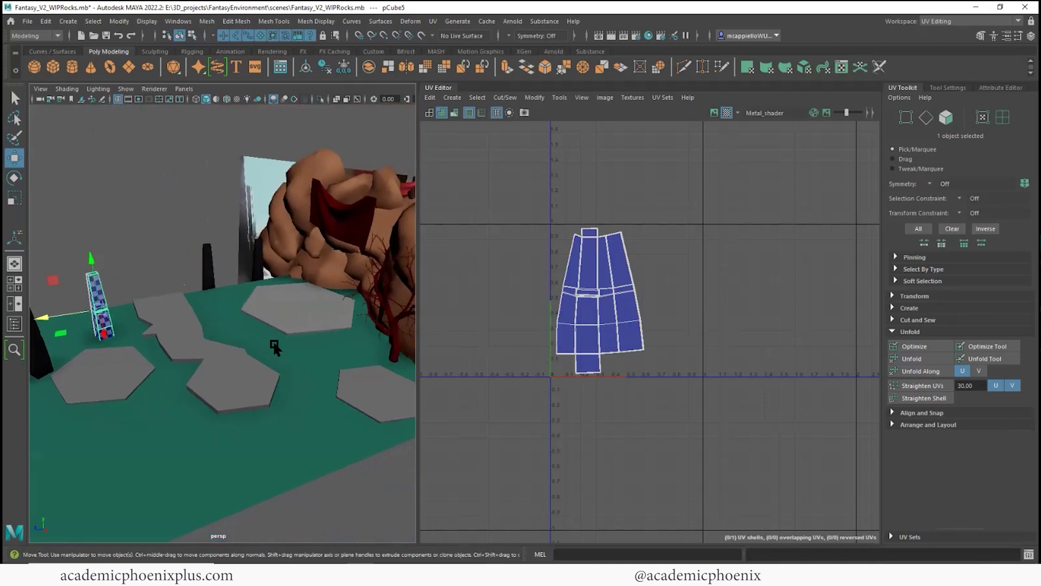
pyautogui.keyDown('alt'); pyautogui.moveTo(274, 347); pyautogui.dragTo(289, 356); pyautogui.keyUp('alt')
pyautogui.keyDown('alt'); pyautogui.moveTo(237, 332); pyautogui.dragTo(333, 332, button='right'); pyautogui.keyUp('alt')
pyautogui.keyDown('alt'); pyautogui.moveTo(333, 331); pyautogui.dragTo(274, 356); pyautogui.keyUp('alt')
pyautogui.click(255, 361)
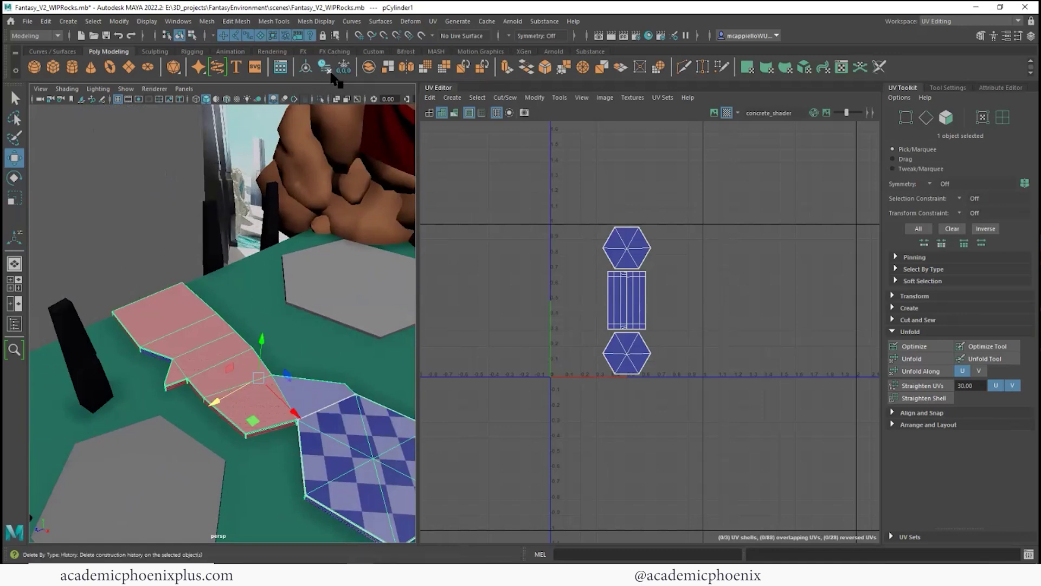
pyautogui.click(433, 21)
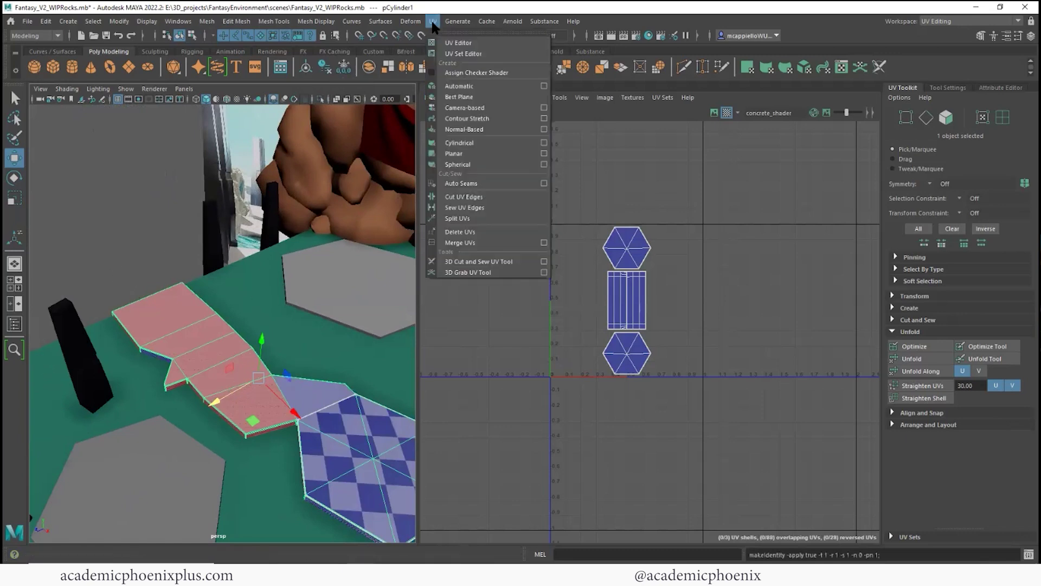
pyautogui.click(458, 86)
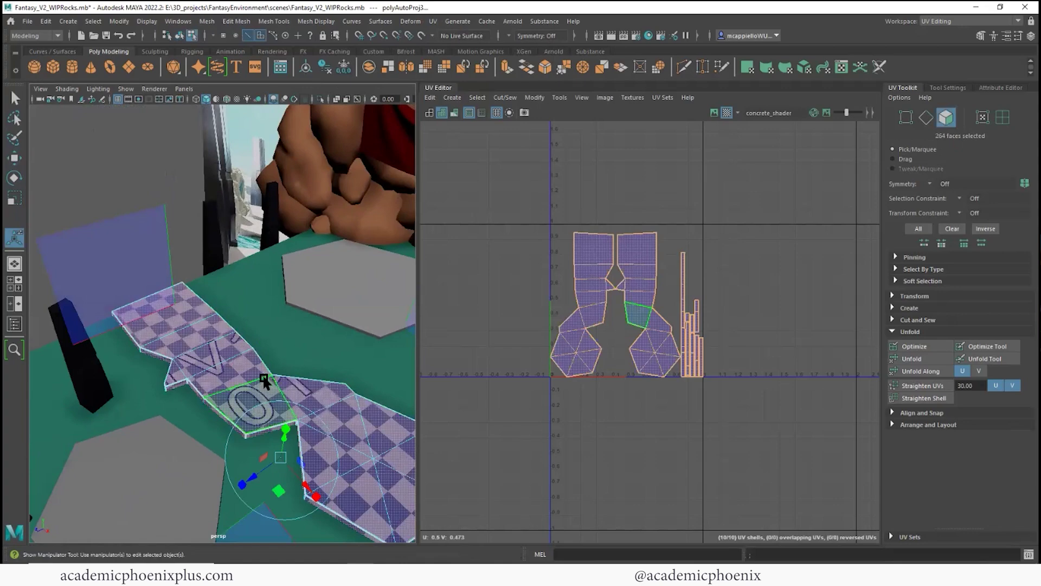
# Examine the checker pattern on the winding path slab and the layout of its UV shells.
pyautogui.keyDown('alt'); pyautogui.moveTo(264, 374); pyautogui.dragTo(263, 307); pyautogui.keyUp('alt')
pyautogui.keyDown('alt'); pyautogui.moveTo(263, 305); pyautogui.dragTo(332, 308, button='right'); pyautogui.keyUp('alt')
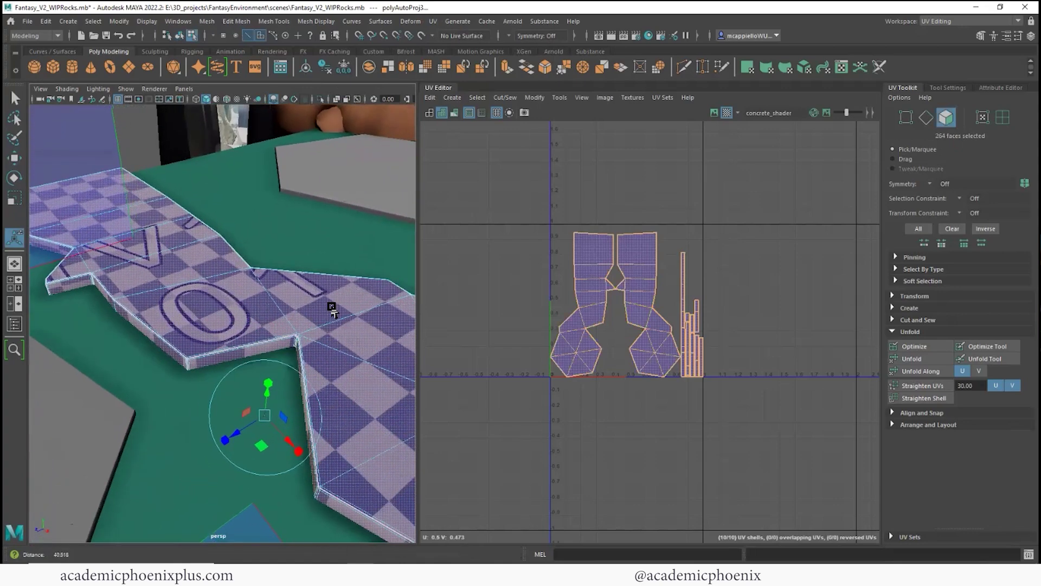
pyautogui.keyDown('alt'); pyautogui.moveTo(332, 308); pyautogui.dragTo(274, 368, button='middle'); pyautogui.keyUp('alt')
pyautogui.keyDown('alt'); pyautogui.moveTo(335, 362); pyautogui.dragTo(137, 368, button='right'); pyautogui.keyUp('alt')
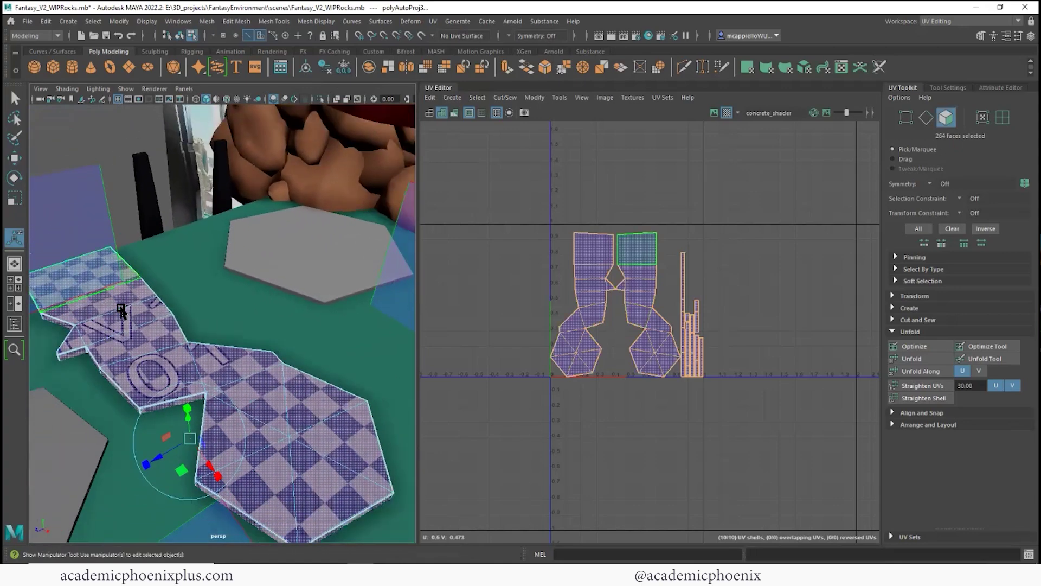
pyautogui.keyDown('alt'); pyautogui.moveTo(613, 266); pyautogui.dragTo(715, 279, button='right'); pyautogui.keyUp('alt')
pyautogui.keyDown('alt'); pyautogui.moveTo(678, 275); pyautogui.dragTo(629, 276, button='middle'); pyautogui.keyUp('alt')
pyautogui.keyDown('alt'); pyautogui.moveTo(295, 336); pyautogui.dragTo(185, 358, button='middle'); pyautogui.keyUp('alt')
pyautogui.keyDown('alt'); pyautogui.moveTo(184, 358); pyautogui.dragTo(262, 306); pyautogui.keyUp('alt')
pyautogui.keyDown('alt'); pyautogui.moveTo(575, 303); pyautogui.dragTo(626, 310, button='right'); pyautogui.keyUp('alt')
pyautogui.keyDown('alt'); pyautogui.moveTo(626, 310); pyautogui.dragTo(625, 358, button='middle'); pyautogui.keyUp('alt')
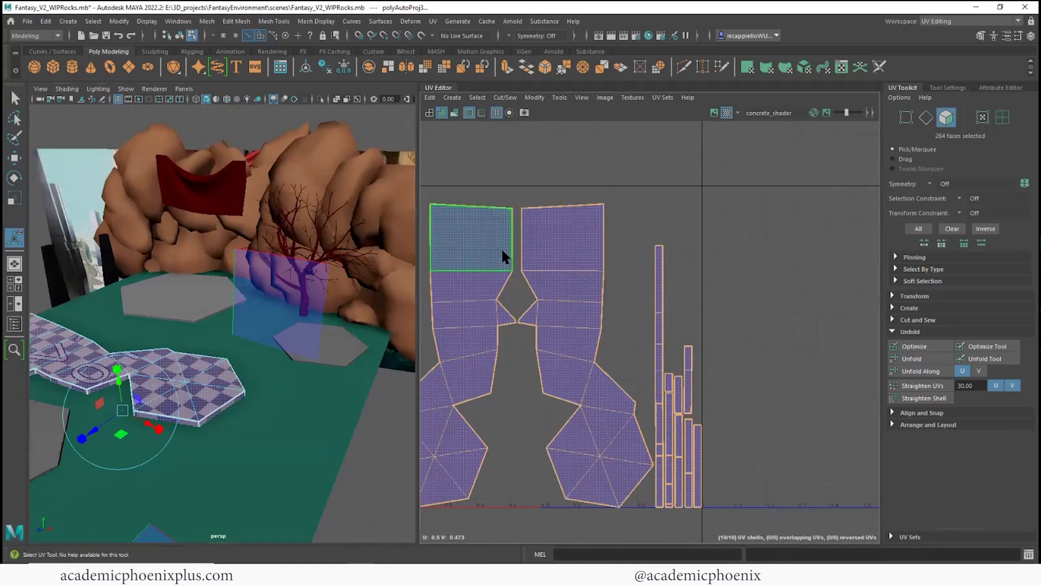
# Try to sew the long side strip onto the slab shell's outer edges, including the diagonal edge on the second attempt.
pyautogui.moveTo(548, 255); pyautogui.dragTo(555, 220, button='right')
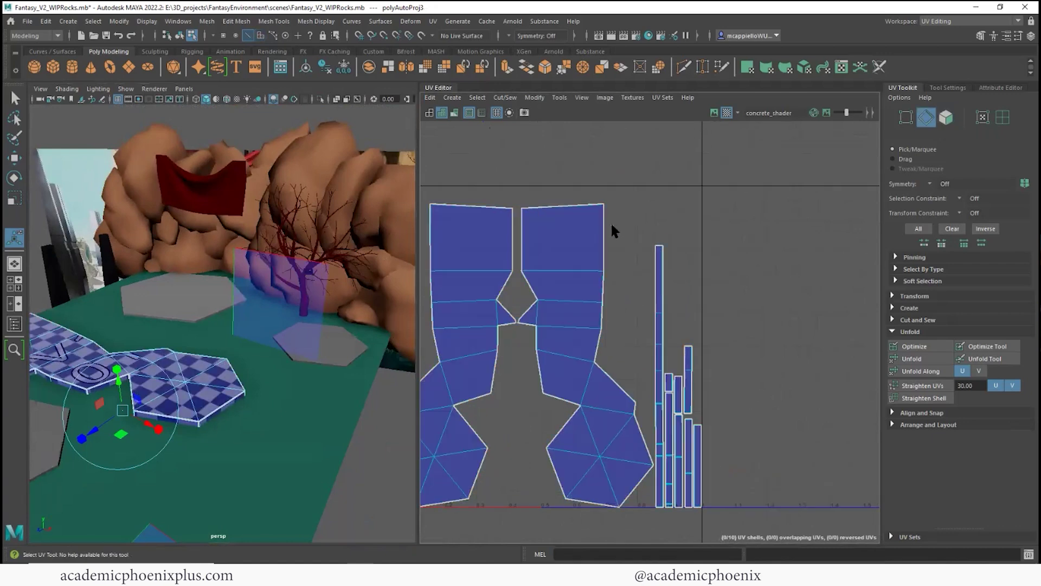
pyautogui.click(606, 240)
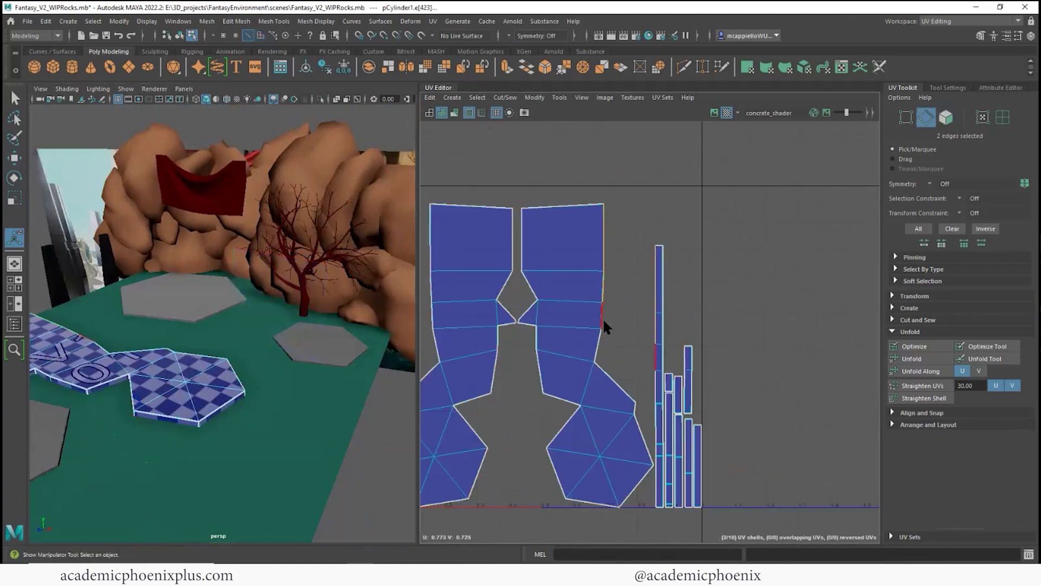
pyautogui.keyDown('shift'); pyautogui.click(602, 340); pyautogui.keyUp('shift')
pyautogui.keyDown('shift'); pyautogui.moveTo(599, 270); pyautogui.dragTo(606, 309, button='right'); pyautogui.keyUp('shift')
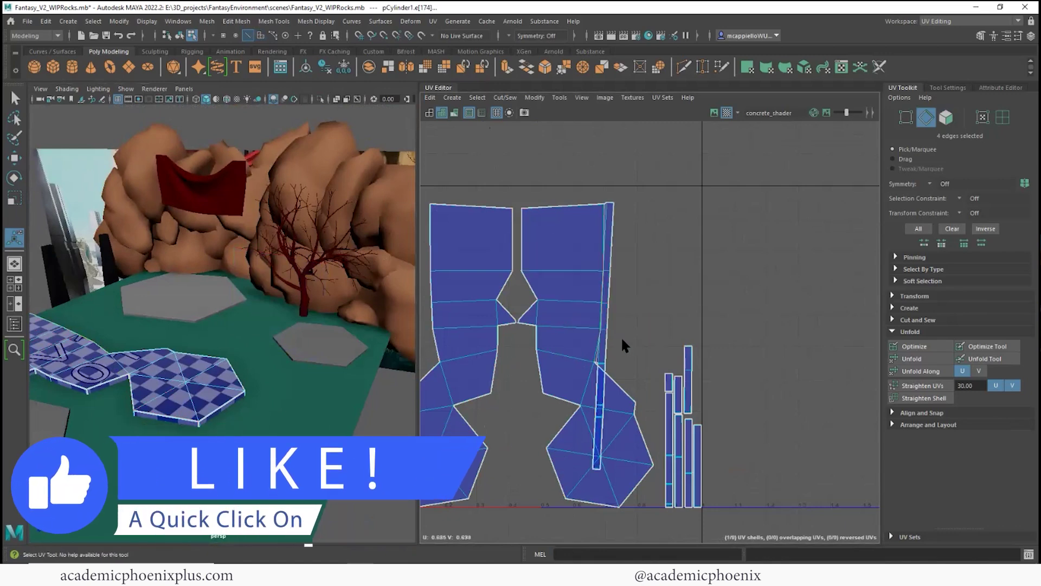
pyautogui.hotkey('ctrl', 'z')
pyautogui.keyDown('shift'); pyautogui.click(603, 363); pyautogui.keyUp('shift')
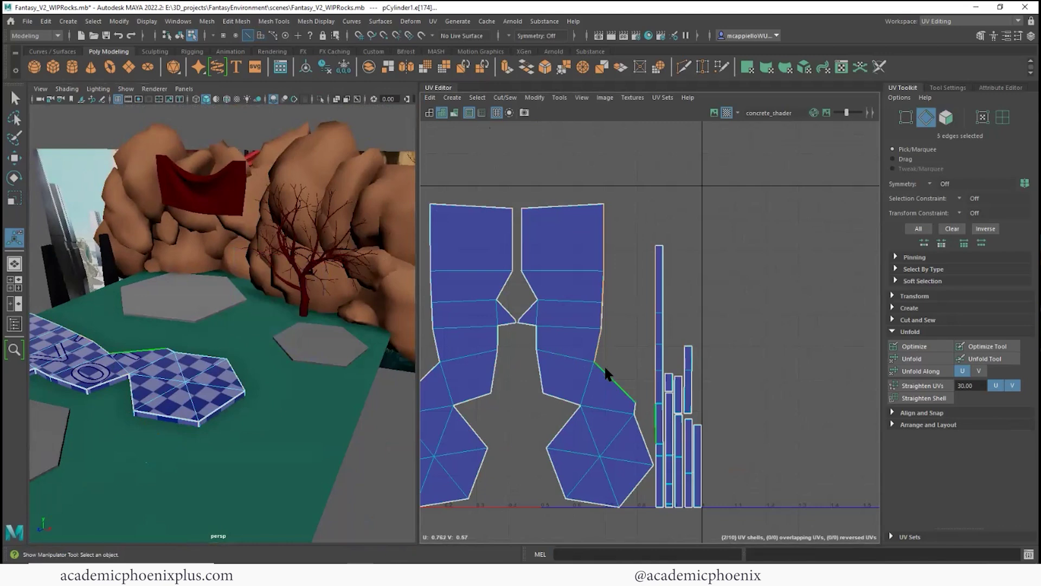
pyautogui.keyDown('shift'); pyautogui.moveTo(624, 338); pyautogui.dragTo(717, 326, button='right'); pyautogui.keyUp('shift')
pyautogui.hotkey('ctrl', 'z')
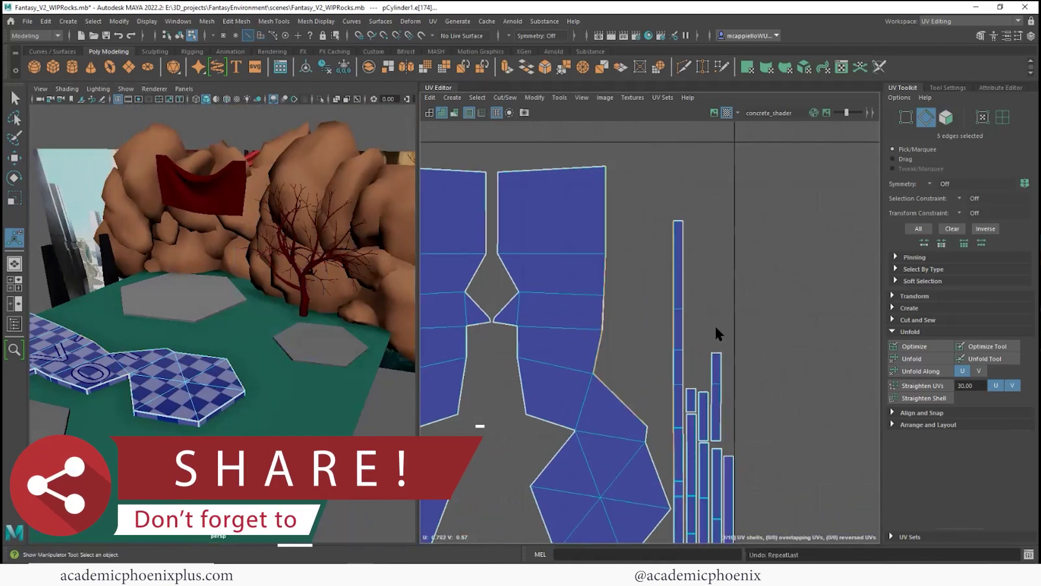
# Cut the long side strip where the slab's outline bends and sew its pieces to the matching outer edges.
pyautogui.keyDown('alt'); pyautogui.moveTo(600, 296); pyautogui.dragTo(813, 313, button='right'); pyautogui.keyUp('alt')
pyautogui.keyDown('alt'); pyautogui.moveTo(641, 321); pyautogui.dragTo(609, 227, button='middle'); pyautogui.keyUp('alt')
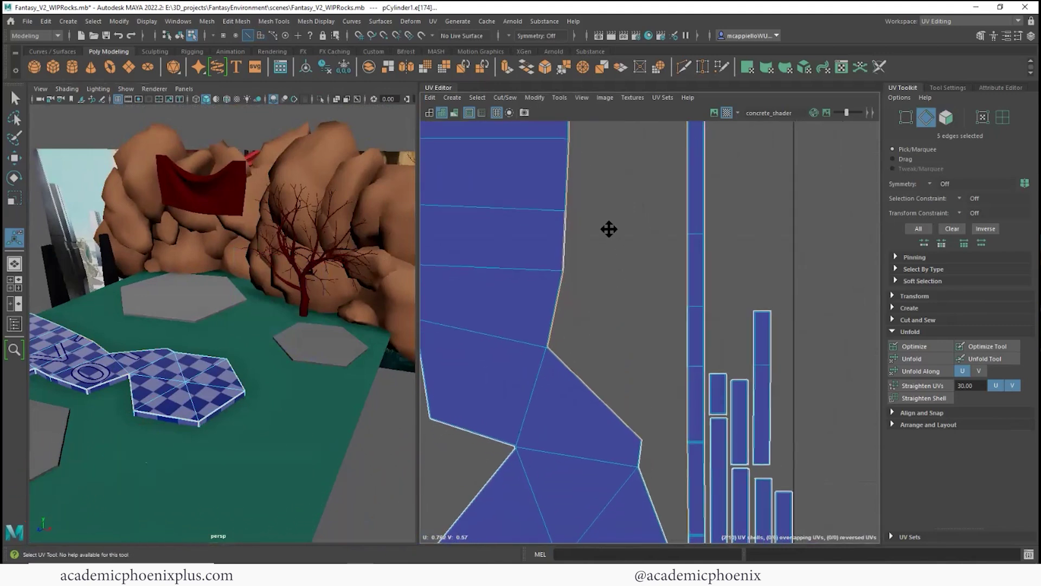
pyautogui.click(552, 315)
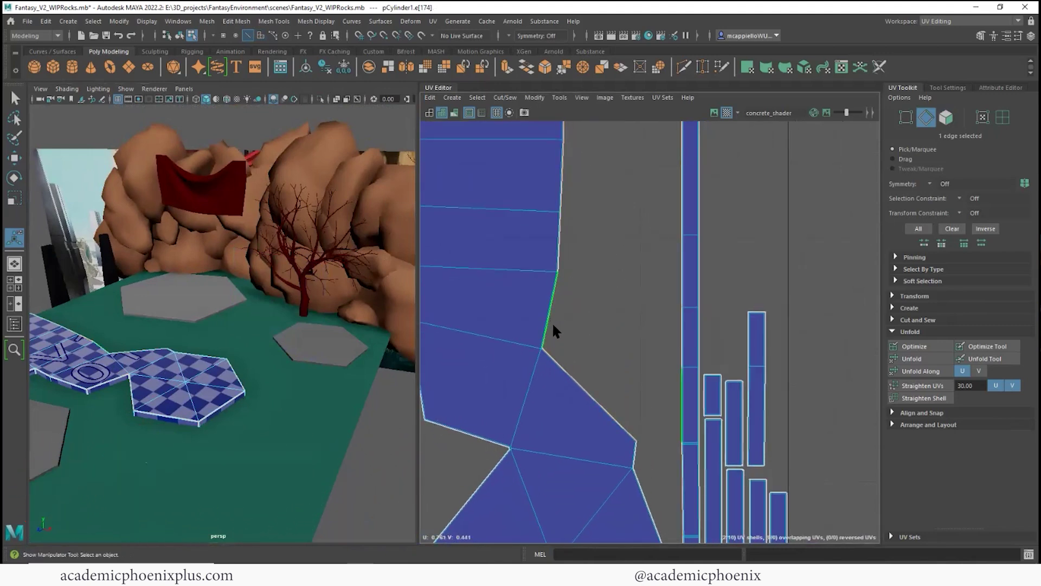
pyautogui.keyDown('alt'); pyautogui.moveTo(575, 315); pyautogui.dragTo(609, 355, button='right'); pyautogui.keyUp('alt')
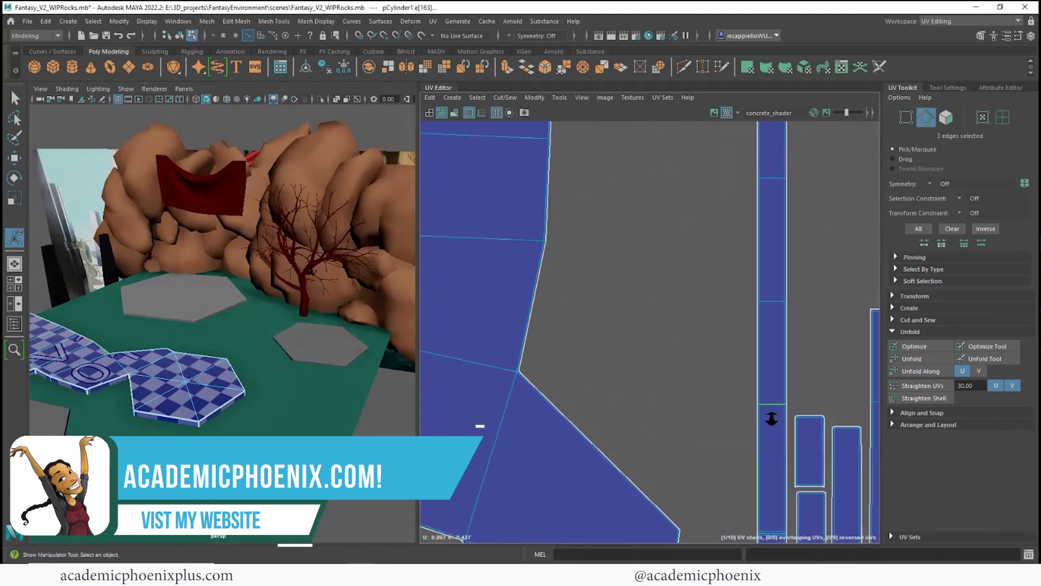
pyautogui.click(779, 378)
pyautogui.keyDown('shift'); pyautogui.moveTo(777, 373); pyautogui.dragTo(743, 382, button='right'); pyautogui.keyUp('shift')
pyautogui.click(527, 338)
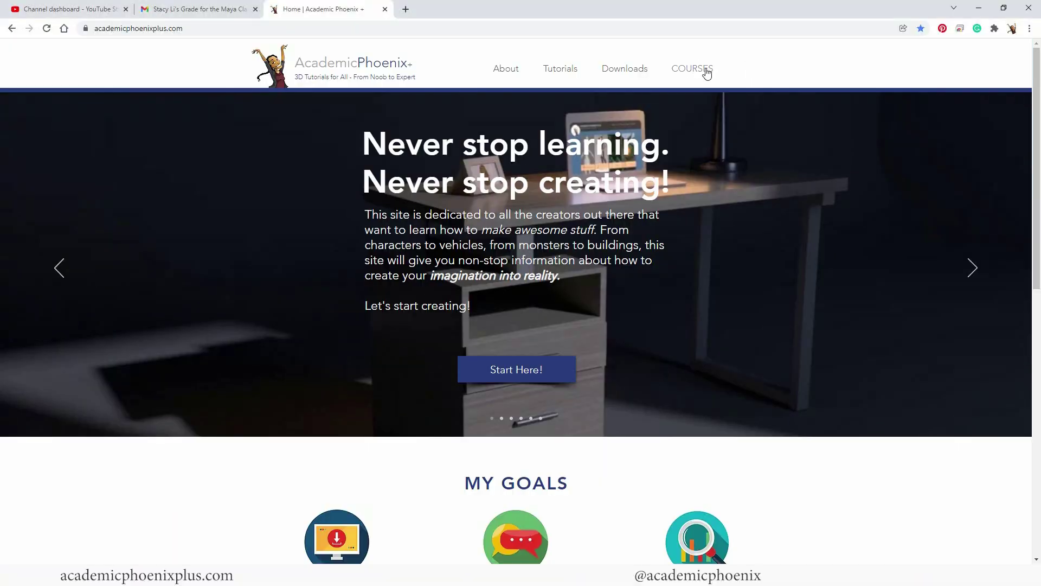
# Switch to the Academic Phoenix Plus website and look through the still life course's description and sample lesson.
pyautogui.click(707, 73)
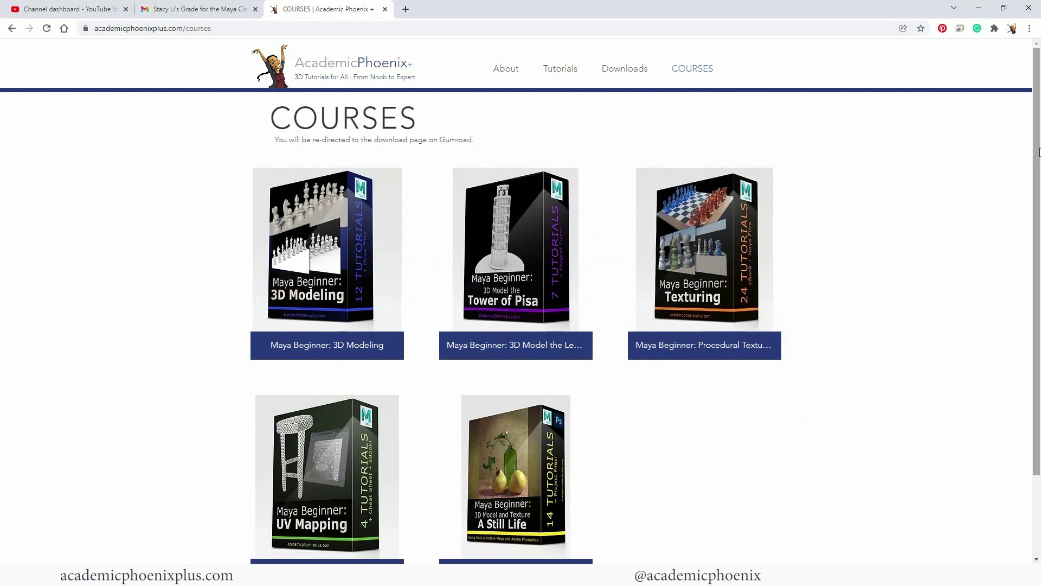
pyautogui.scroll(-1, 585, 380)
pyautogui.click(585, 419)
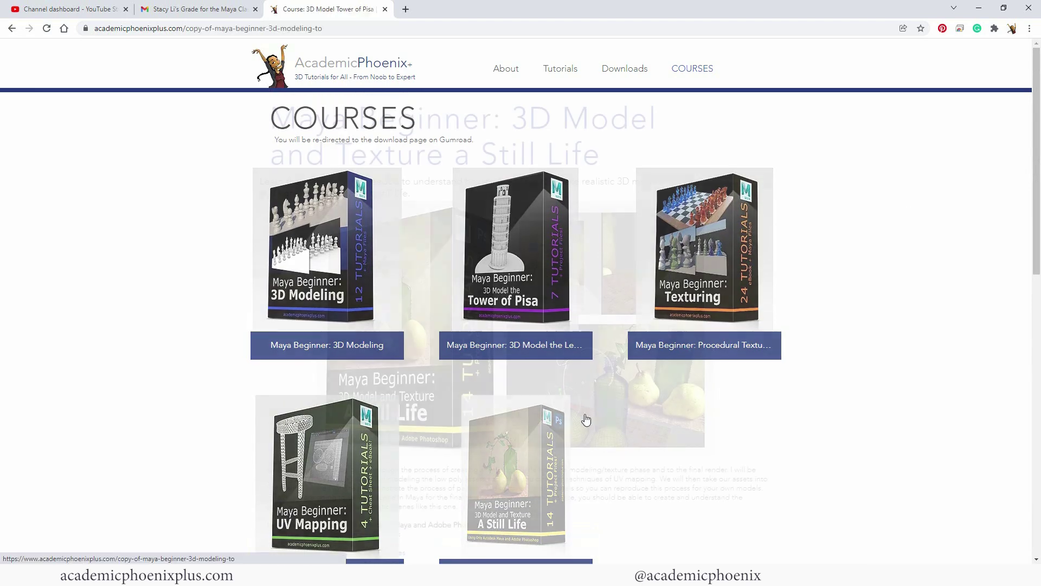
pyautogui.scroll(-4, 1017, 262)
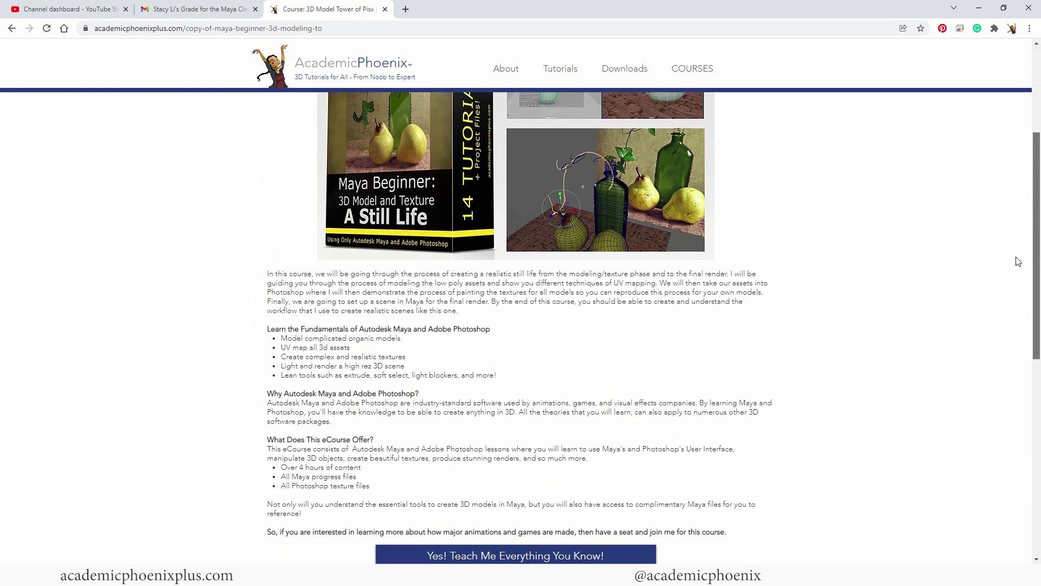
pyautogui.scroll(-7, 1018, 262)
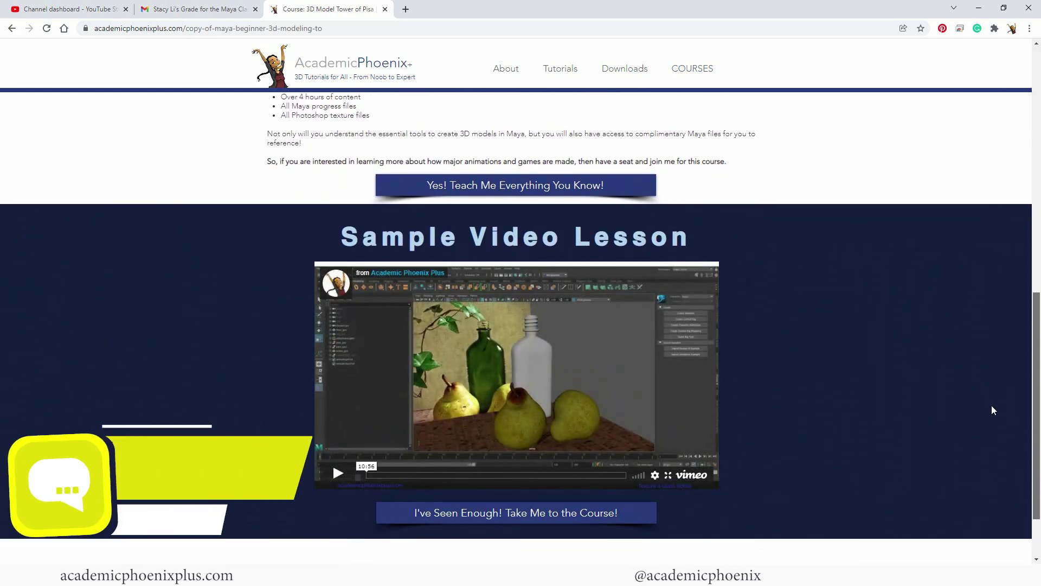
pyautogui.scroll(10, 992, 410)
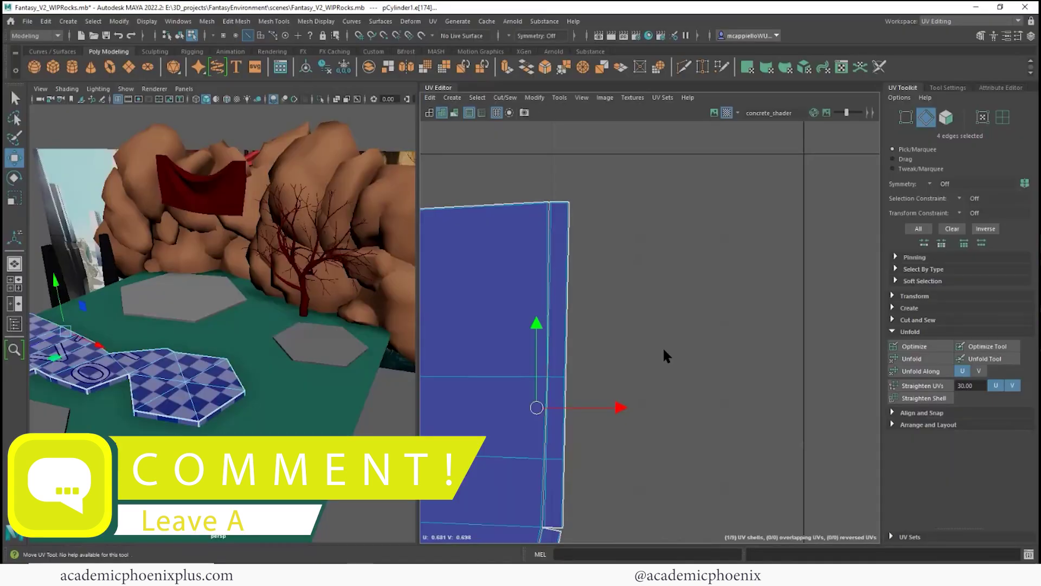
# Select the slab shell's diagonal outer edge beside the sewn strip in the UV layout.
pyautogui.keyDown('alt'); pyautogui.moveTo(665, 353); pyautogui.dragTo(743, 209, button='middle'); pyautogui.keyUp('alt')
pyautogui.keyDown('alt'); pyautogui.moveTo(669, 279); pyautogui.dragTo(621, 201, button='middle'); pyautogui.keyUp('alt')
pyautogui.click(617, 287)
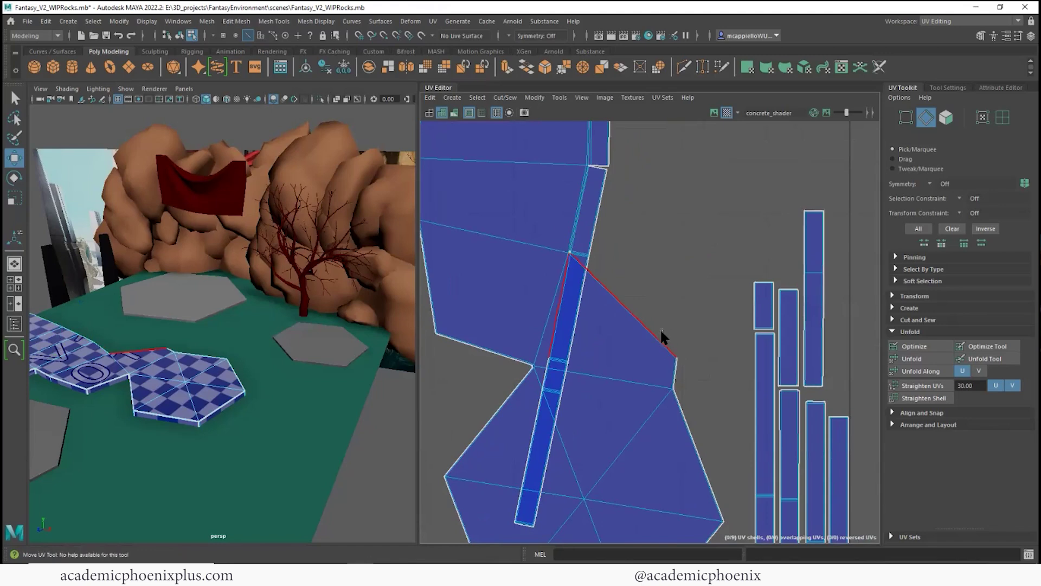
pyautogui.click(676, 365)
pyautogui.click(670, 343)
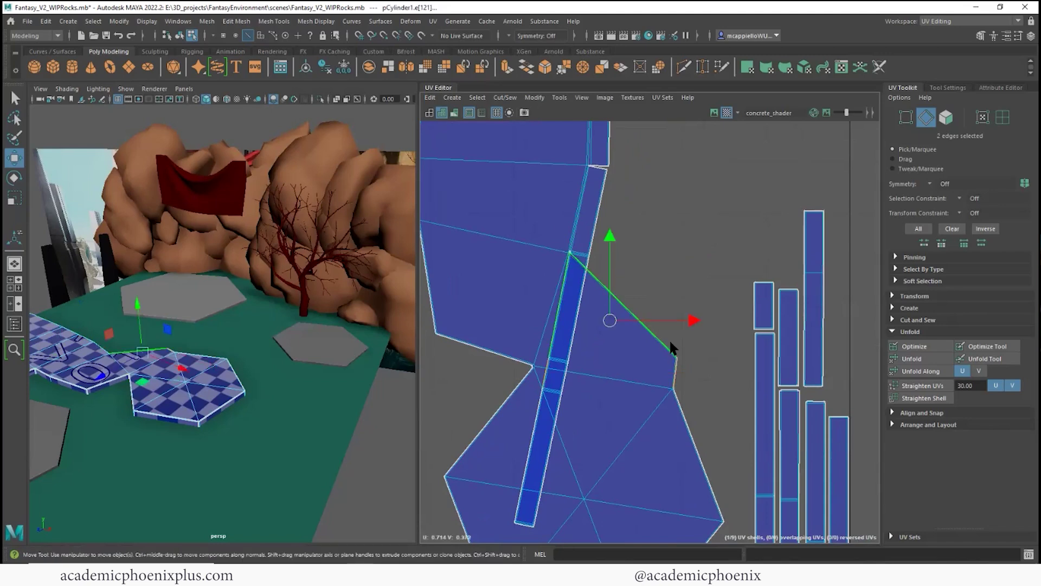